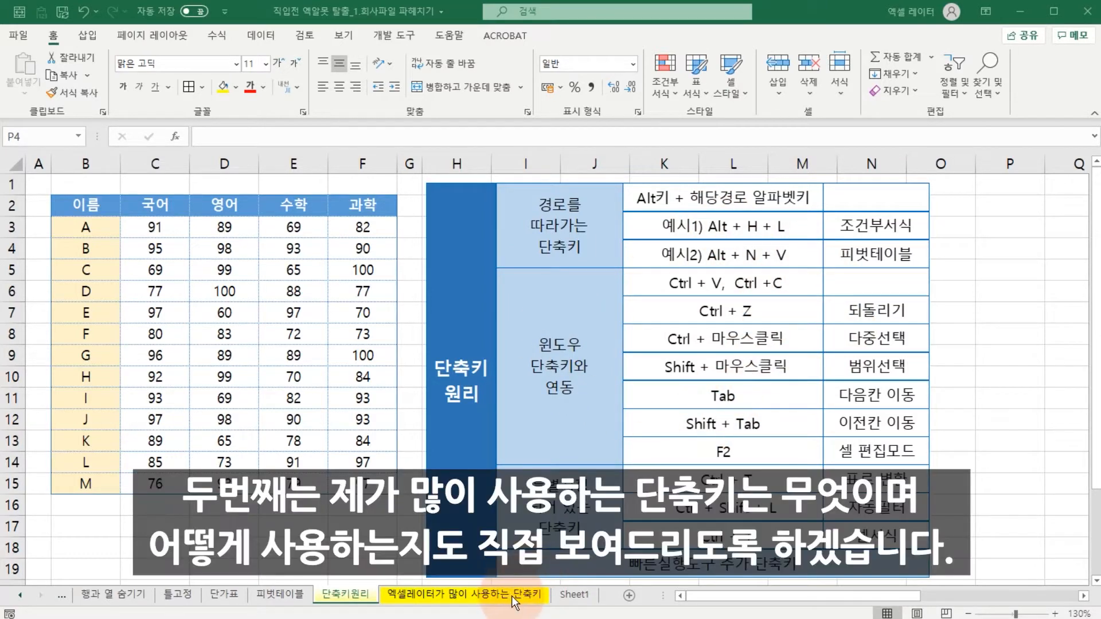
Step: Select the score table B2:F15 on the 단축키원리 sheet and bring up its conditional formatting options
{"action": "left_click", "coordinate": [515, 597]}
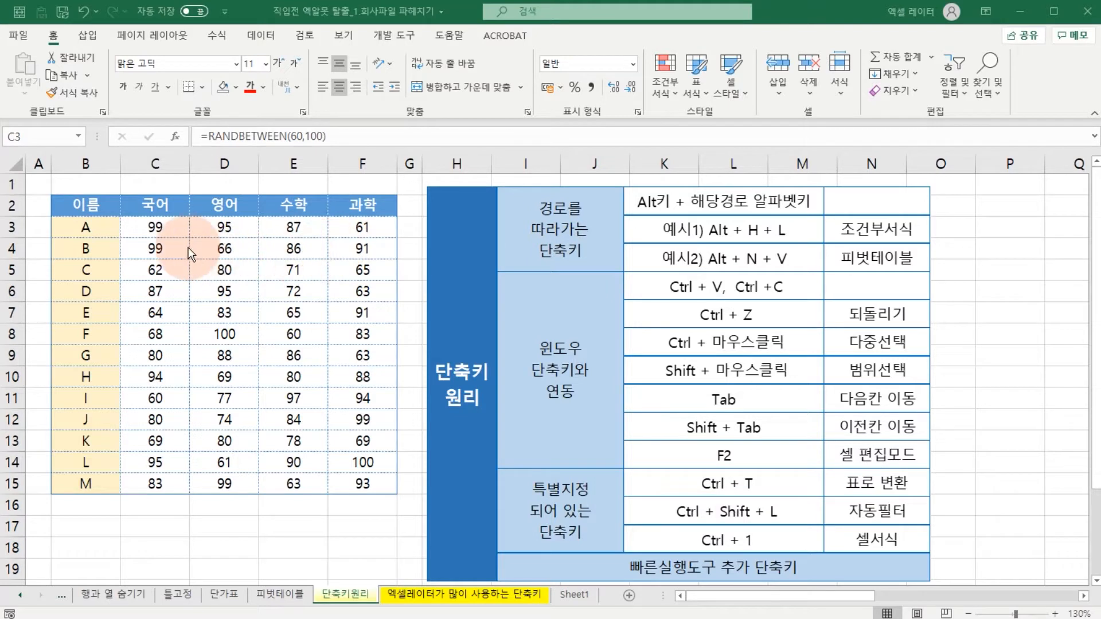
{"action": "left_click_drag", "start_coordinate": [84, 204], "coordinate": [360, 484]}
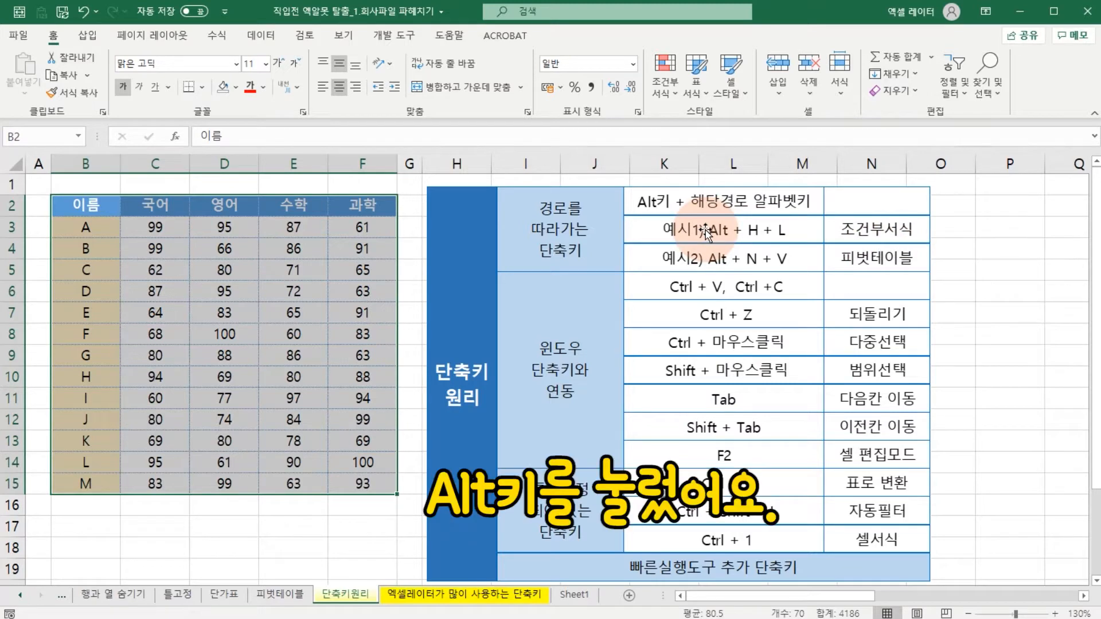
{"action": "key", "text": "alt"}
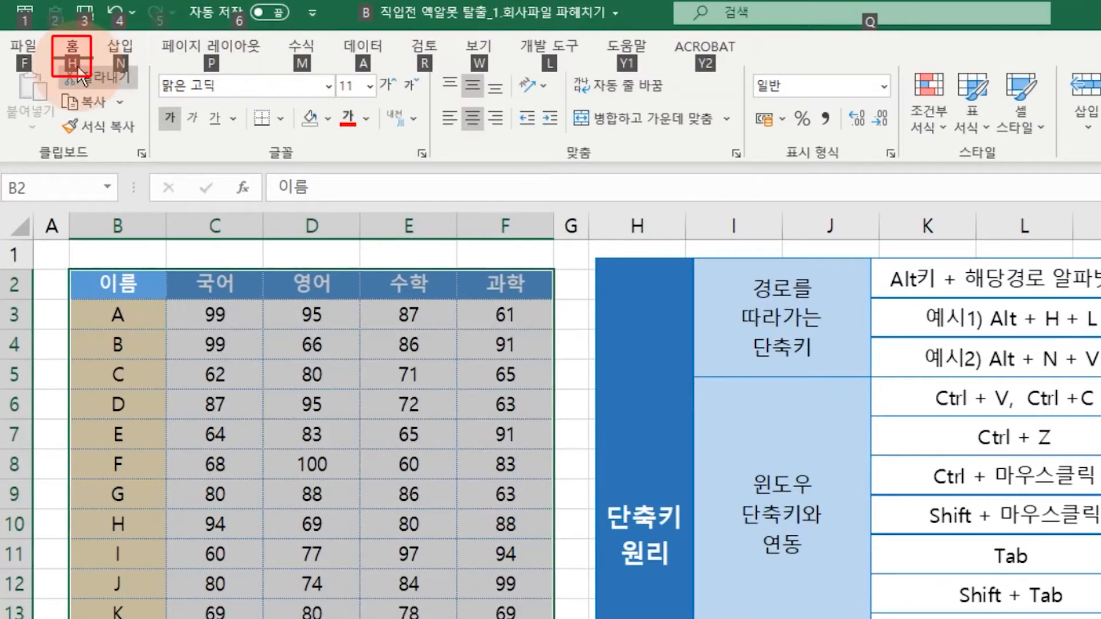
{"action": "key", "text": "h"}
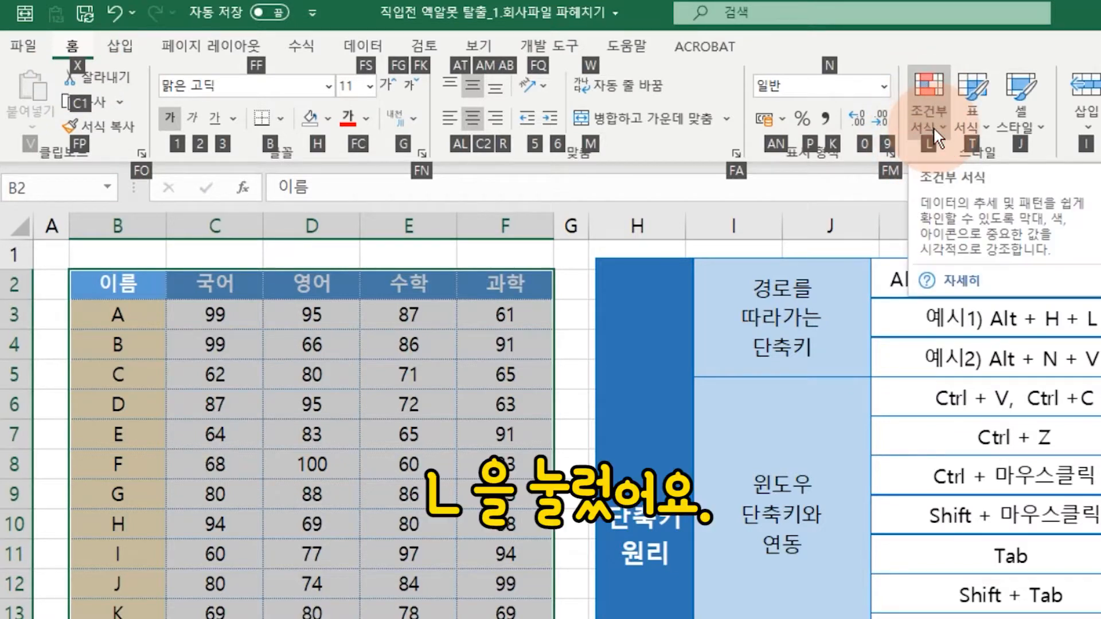
{"action": "key", "text": "l"}
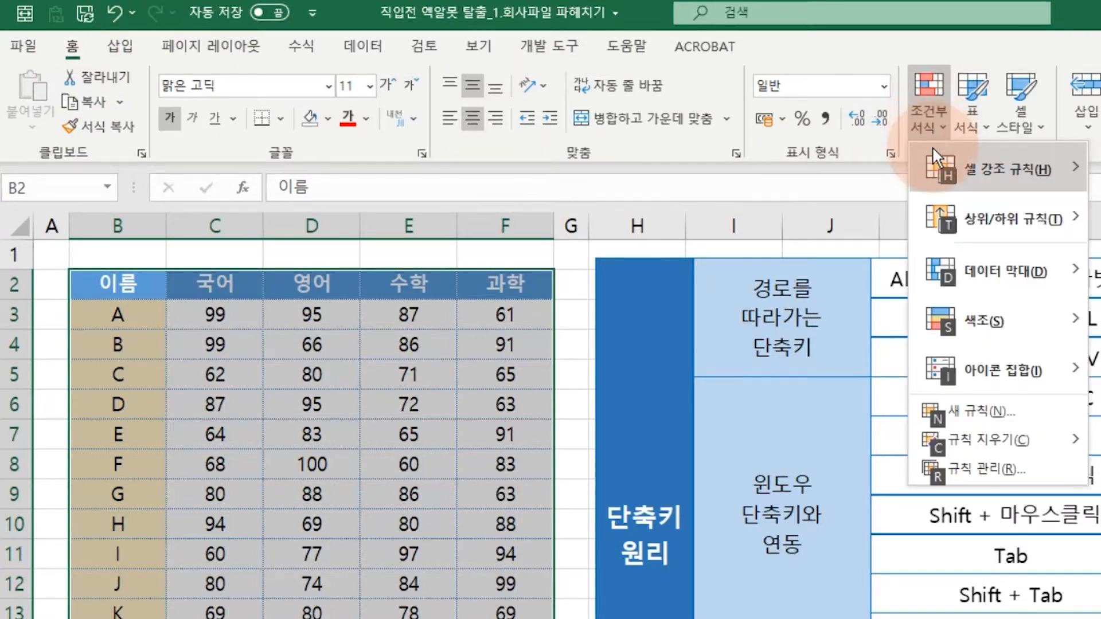
{"action": "left_click", "coordinate": [458, 446]}
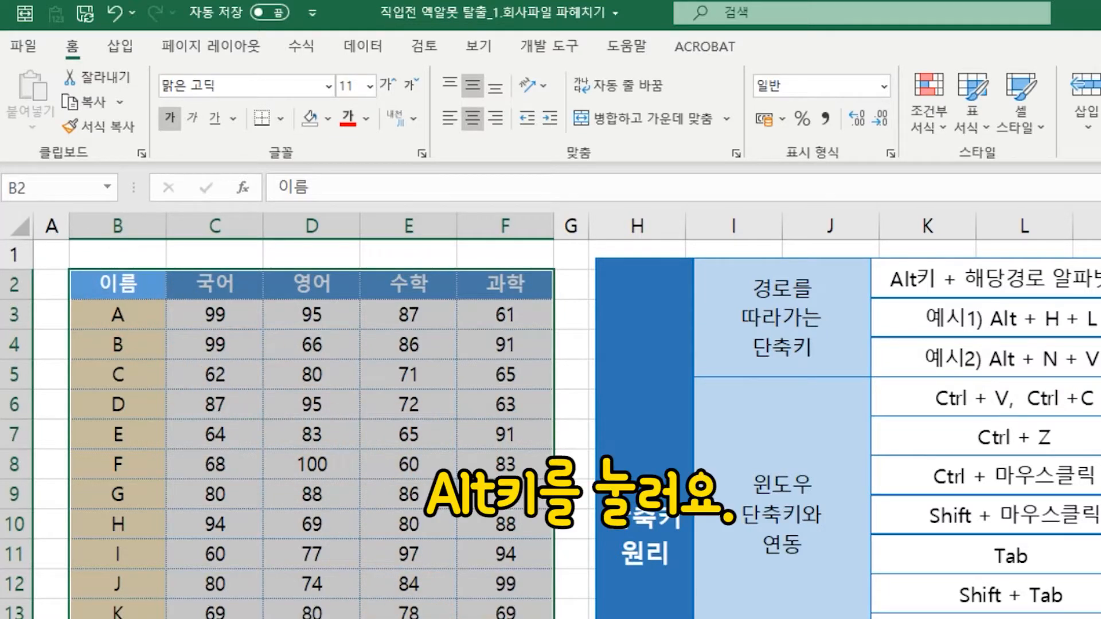
Step: Open the Create PivotTable dialog for the score table B2:F15 and cancel it, two times in a row
{"action": "key", "text": "alt"}
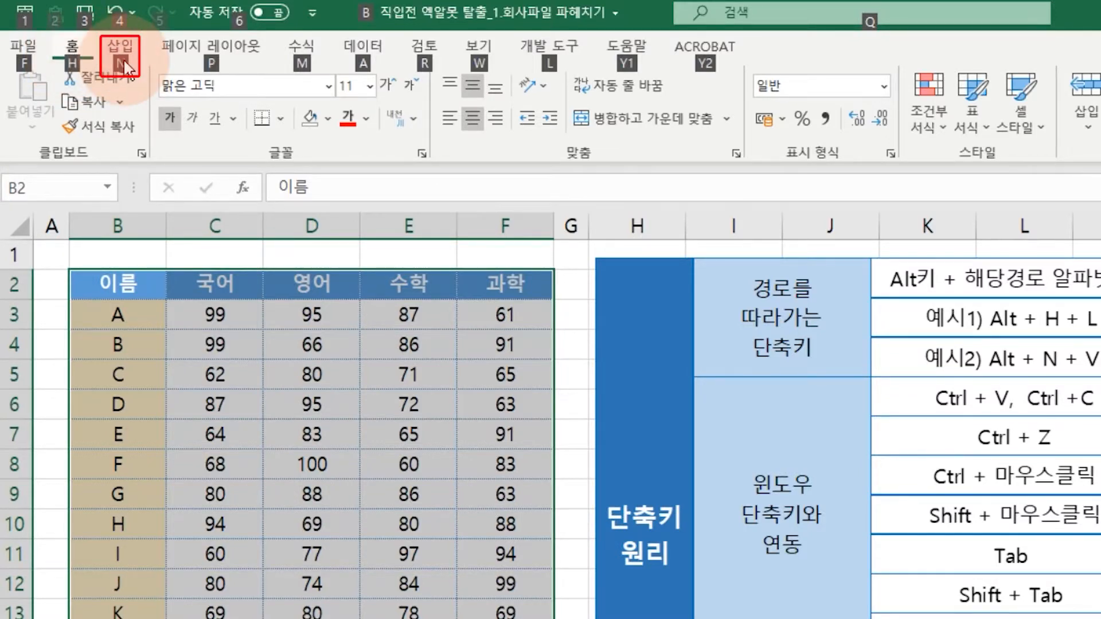
{"action": "key", "text": "n"}
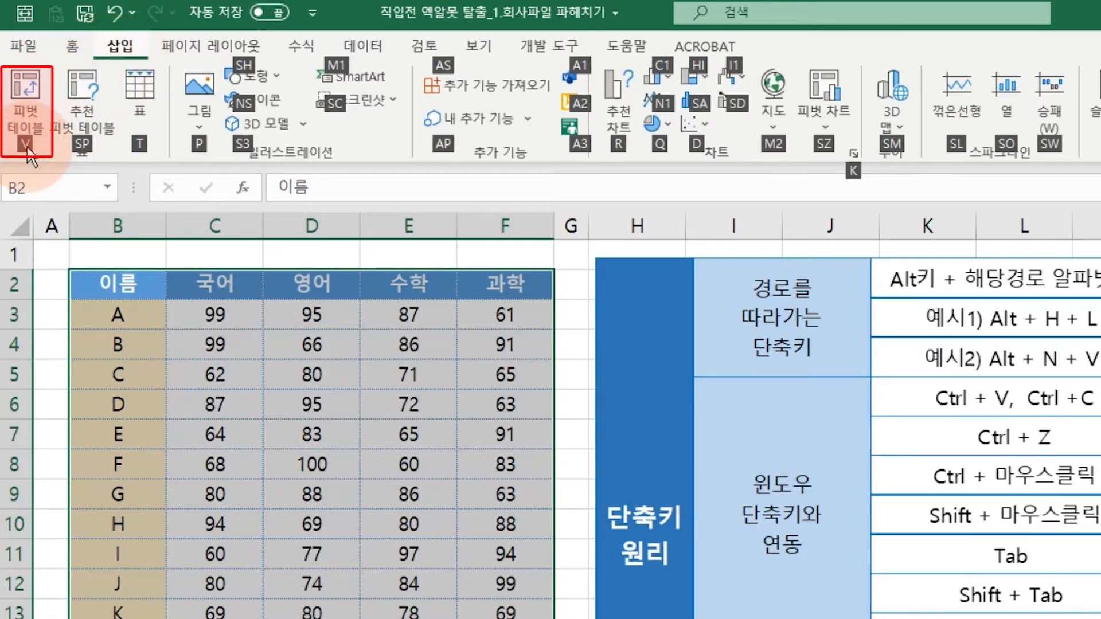
{"action": "key", "text": "v"}
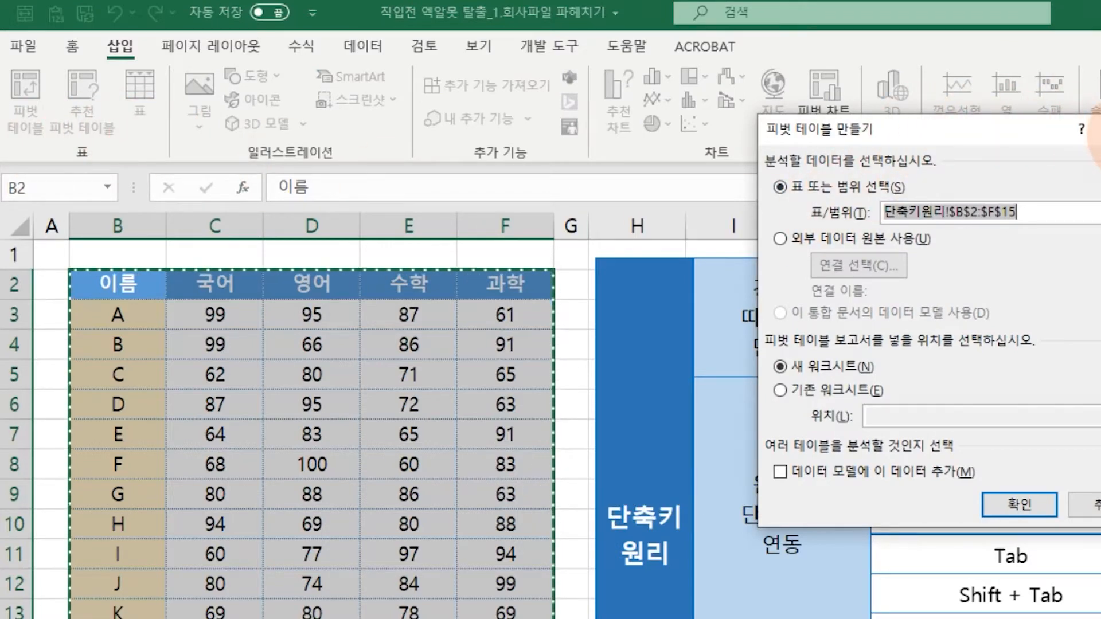
{"action": "key", "text": "Escape"}
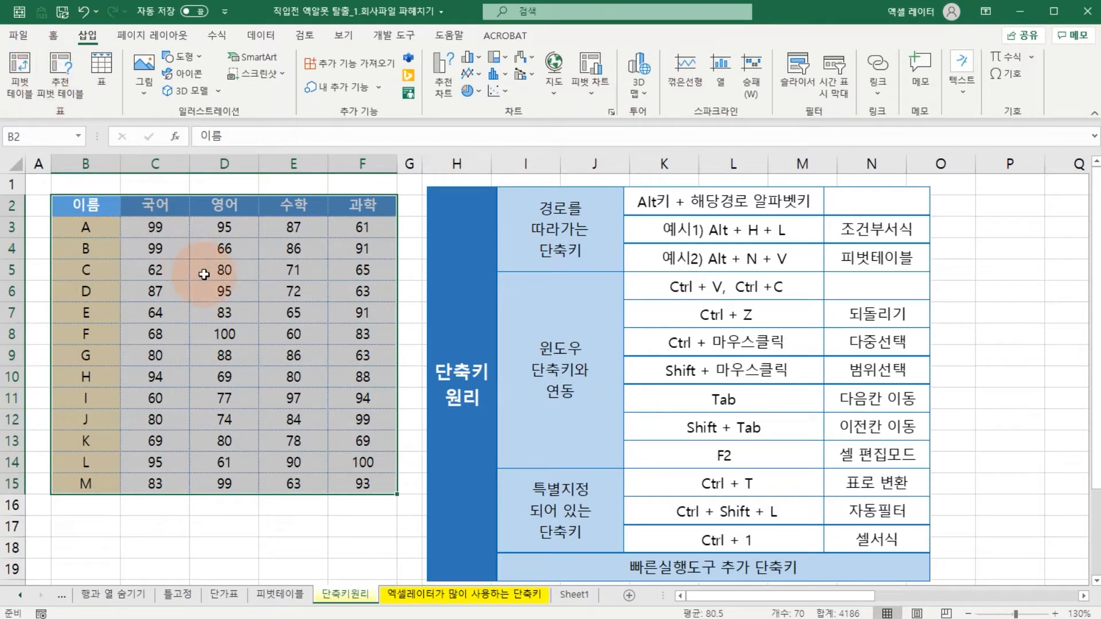
{"action": "key", "text": "alt"}
{"action": "key", "text": "n"}
{"action": "key", "text": "v"}
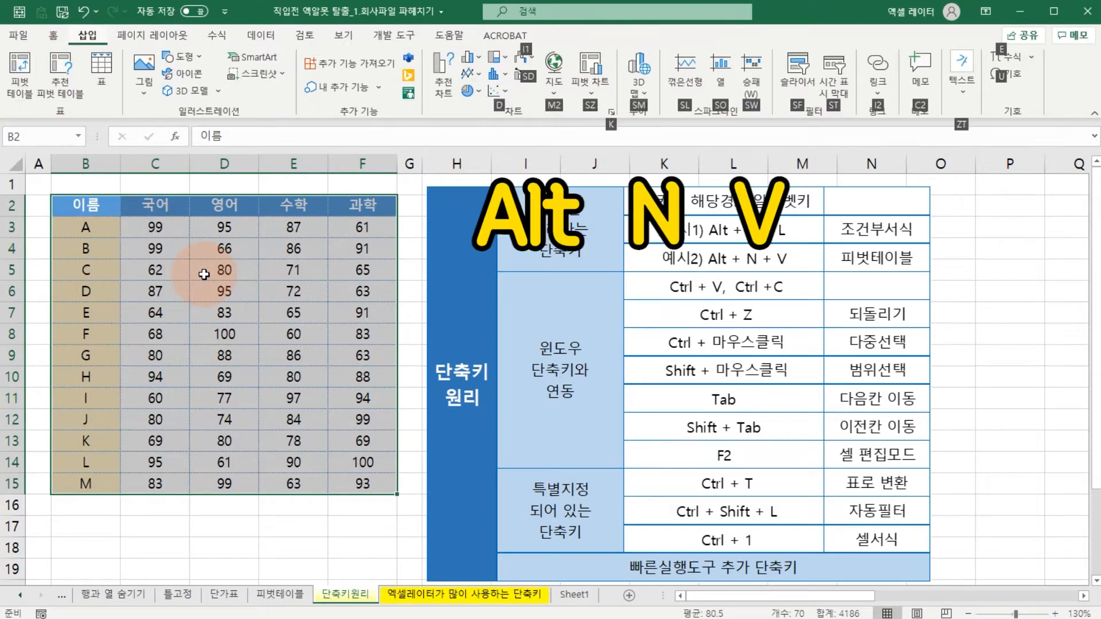
{"action": "left_click", "coordinate": [791, 362]}
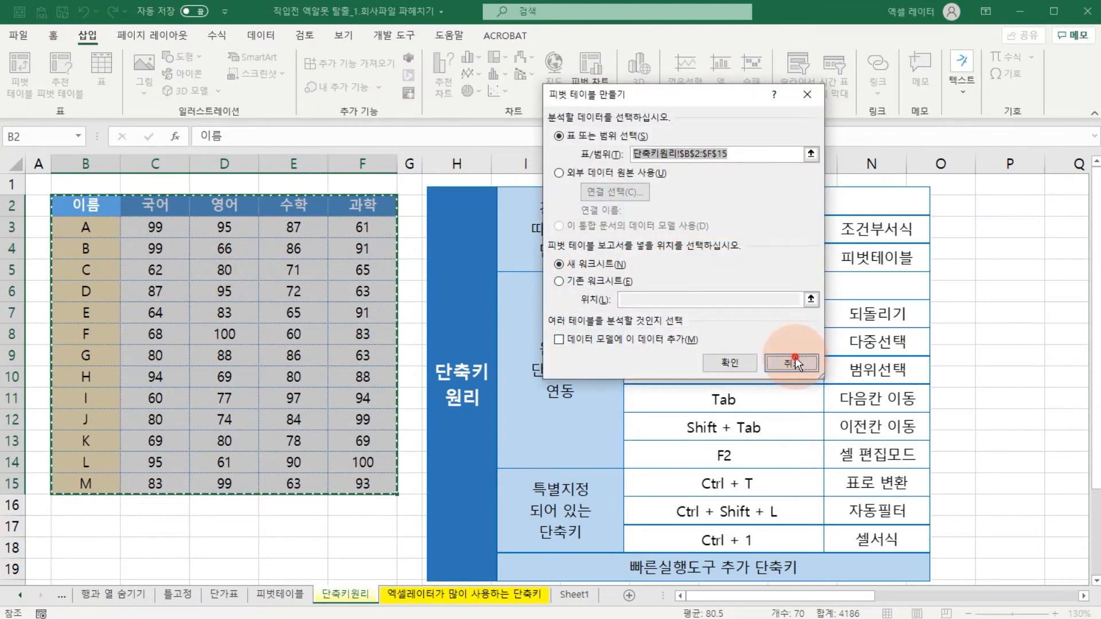
{"action": "left_click", "coordinate": [566, 394]}
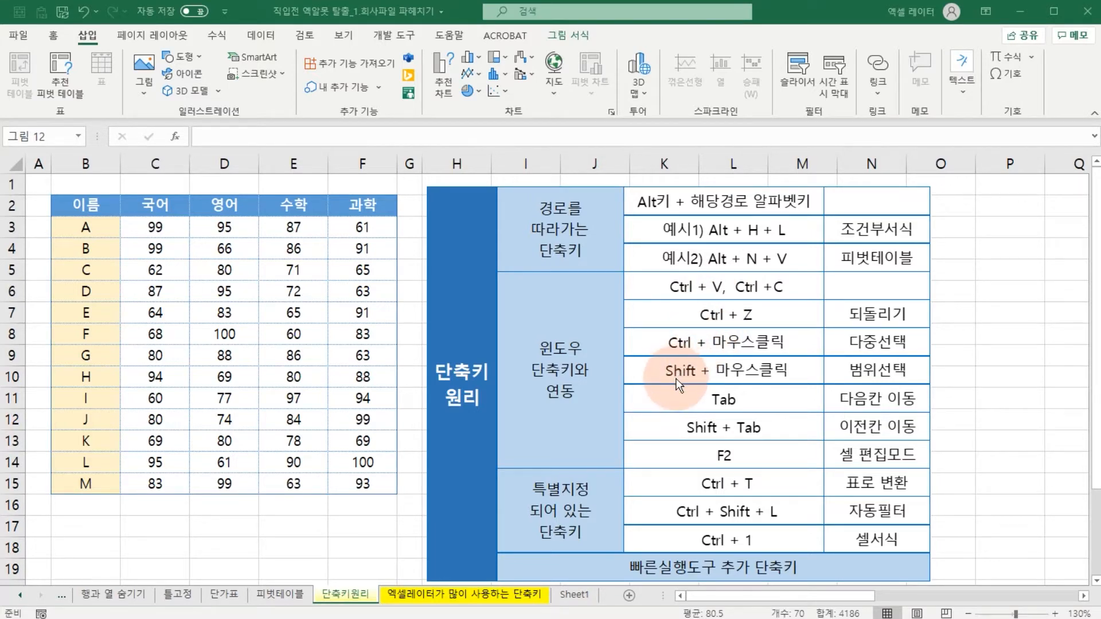
Step: Switch to File Explorer, paste a copy of the workbook 직입전 엑알못 탈출_1.회사파일 파헤치기 into the same folder, and undo the paste
{"action": "key", "text": "alt+Tab"}
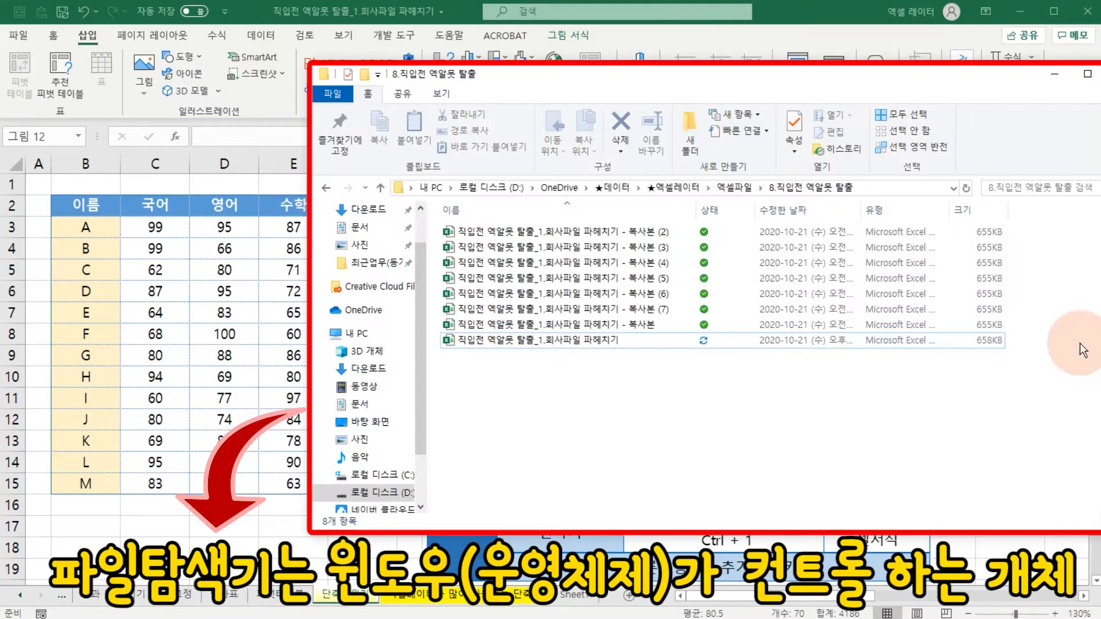
{"action": "left_click", "coordinate": [570, 346]}
{"action": "key", "text": "ctrl+c"}
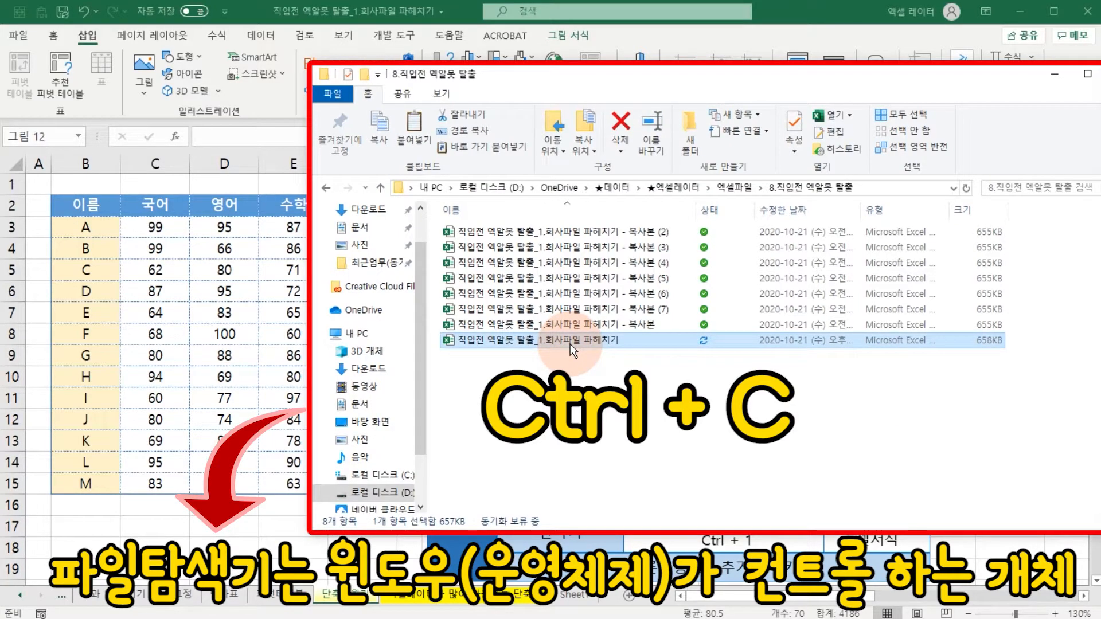
{"action": "left_click", "coordinate": [563, 368]}
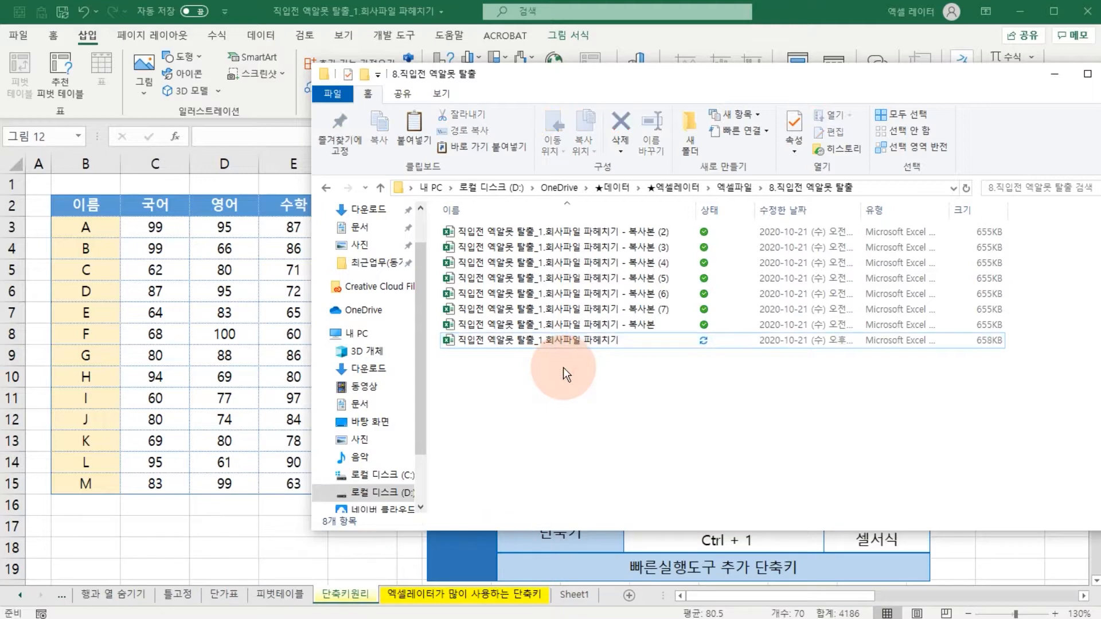
{"action": "key", "text": "ctrl+v"}
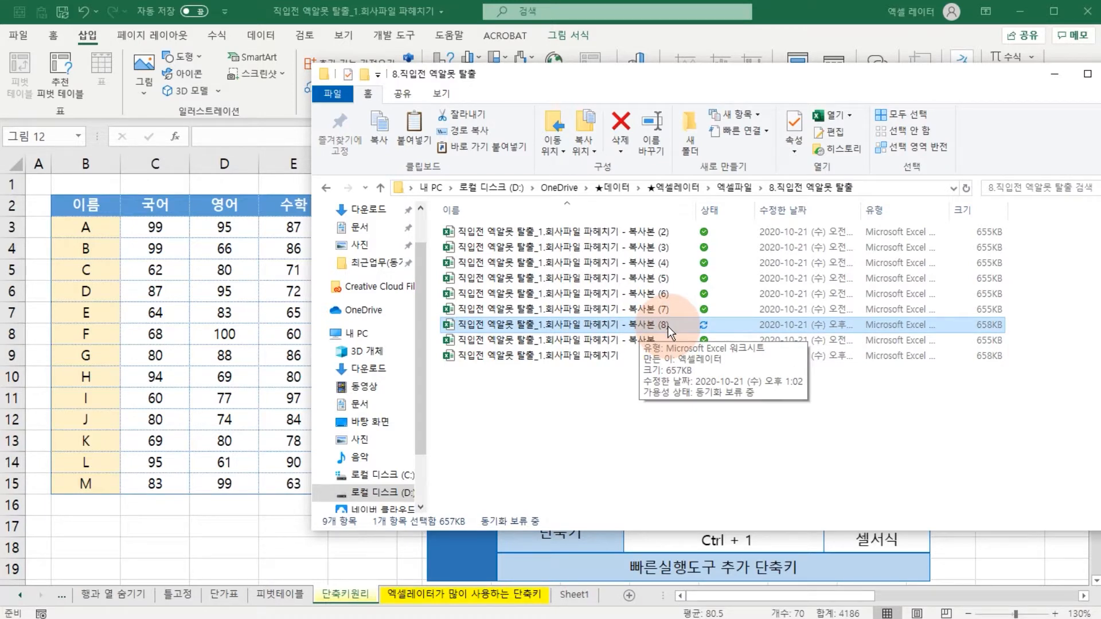
{"action": "key", "text": "ctrl+z"}
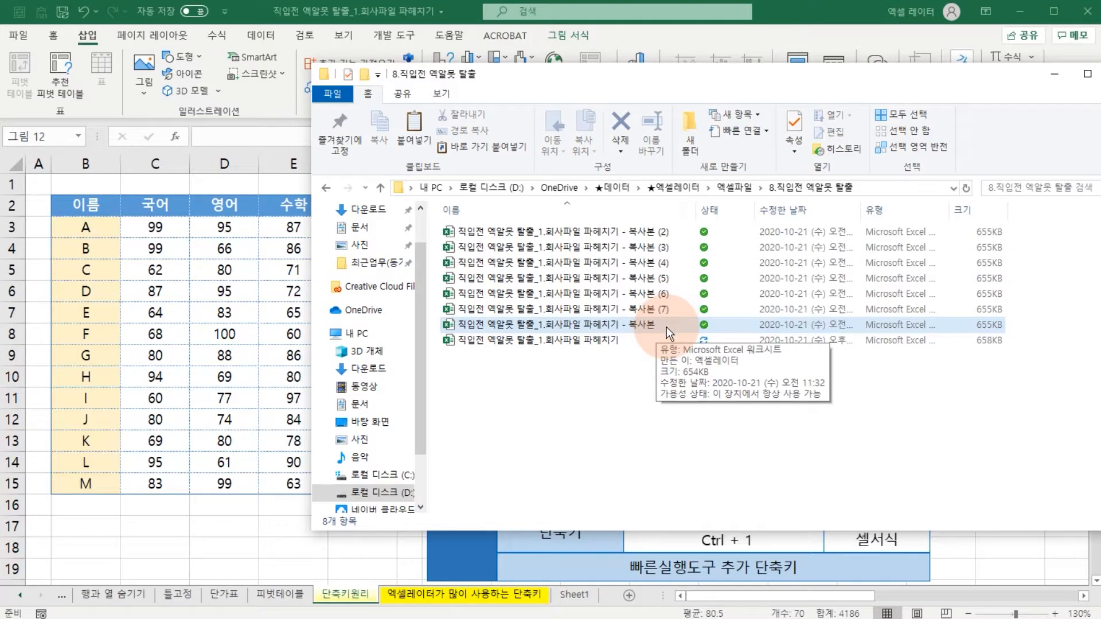
{"action": "left_click", "coordinate": [631, 363]}
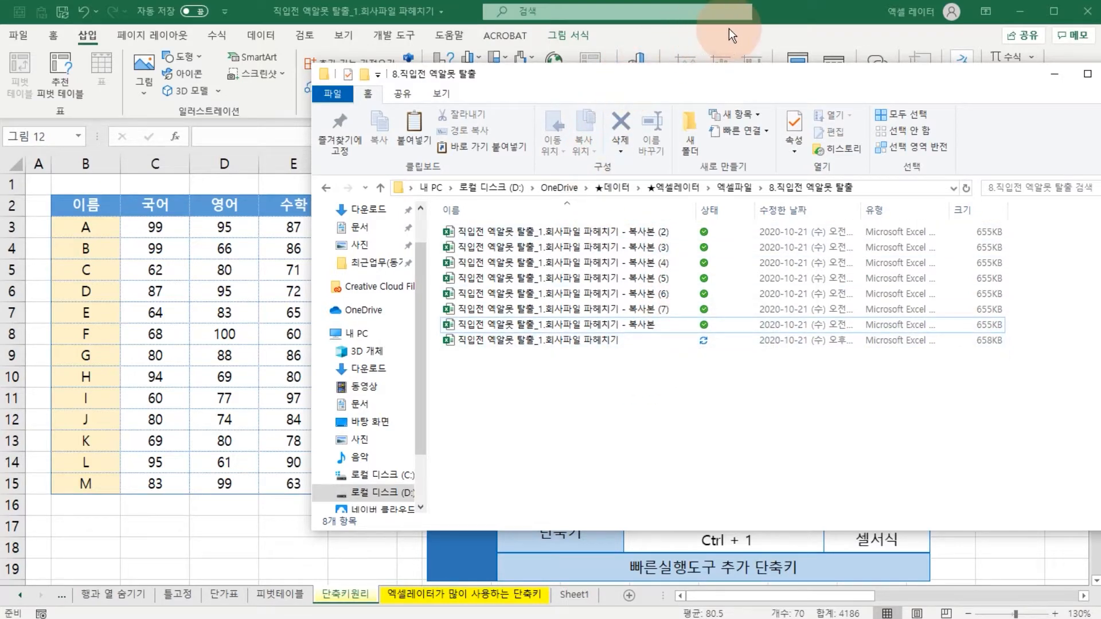
Step: Return to the Excel workbook, fill the score cells D7:F10 with yellow, and undo the fill
{"action": "left_click", "coordinate": [785, 19]}
{"action": "left_click_drag", "start_coordinate": [224, 312], "coordinate": [355, 377]}
{"action": "left_click", "coordinate": [54, 35]}
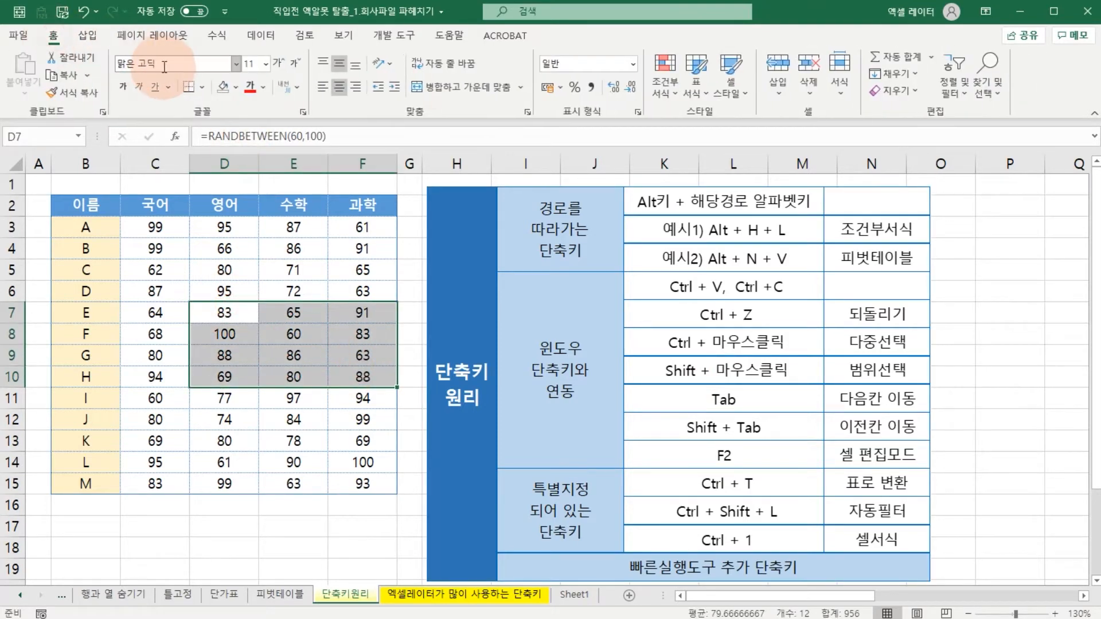
{"action": "left_click", "coordinate": [235, 87]}
{"action": "left_click", "coordinate": [259, 225]}
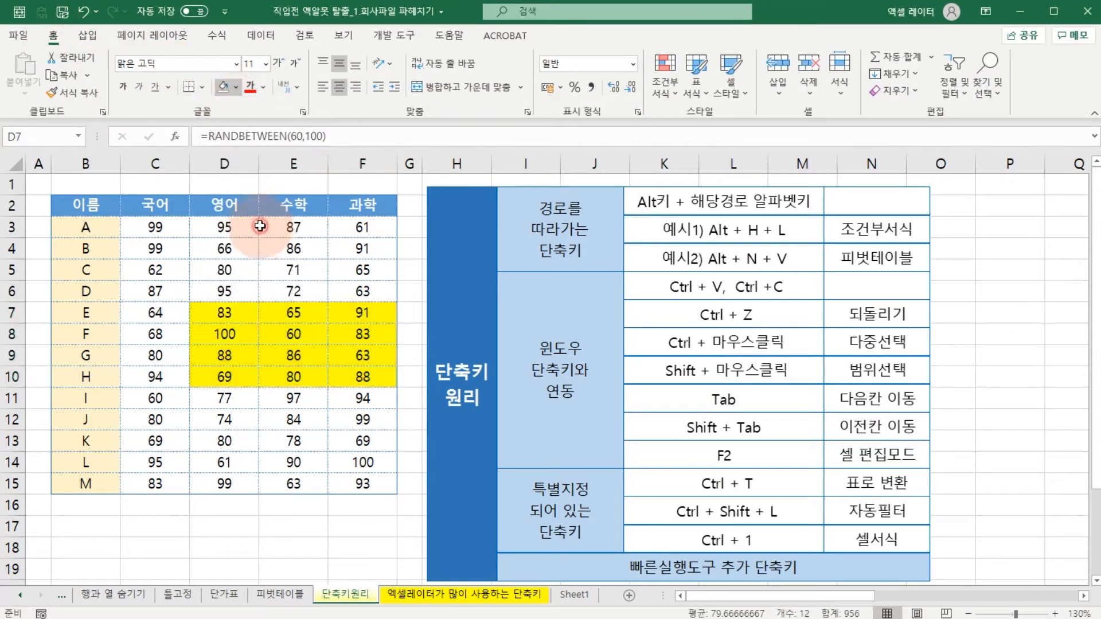
{"action": "key", "text": "ctrl+z"}
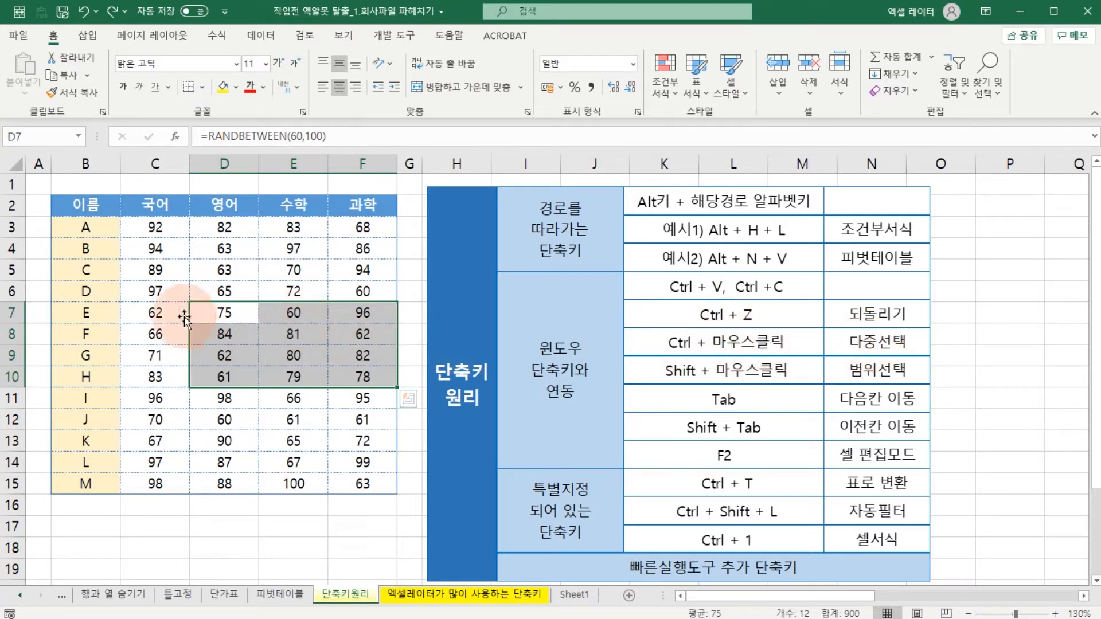
Step: Select the non-adjacent score cells C3, E6, D10 and F13 together and fill them with yellow
{"action": "left_click", "coordinate": [155, 228]}
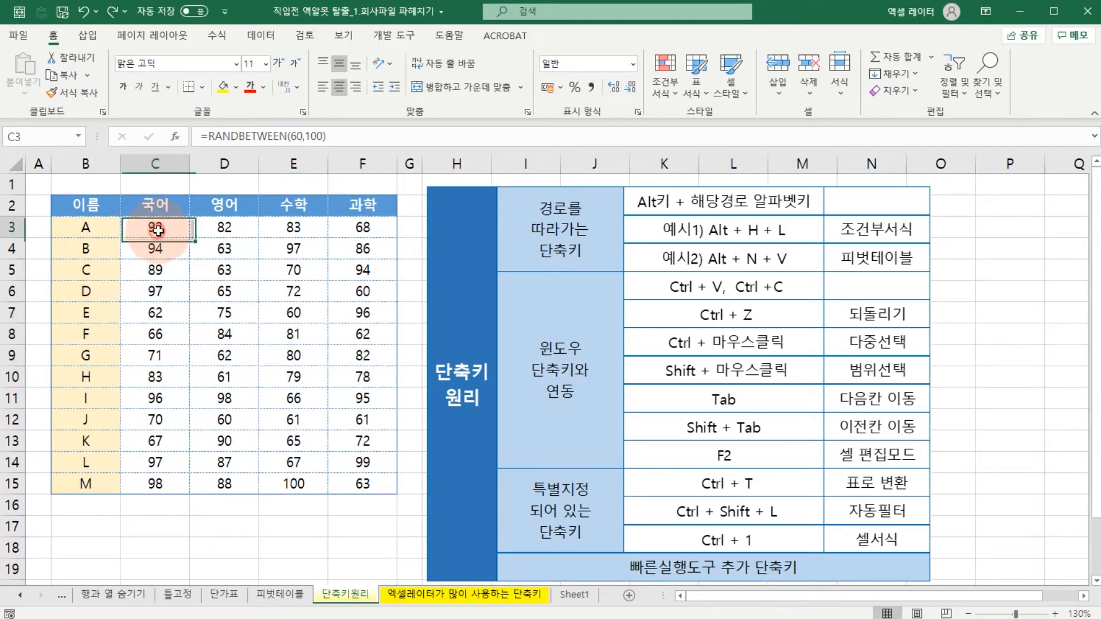
{"action": "left_click", "coordinate": [331, 415]}
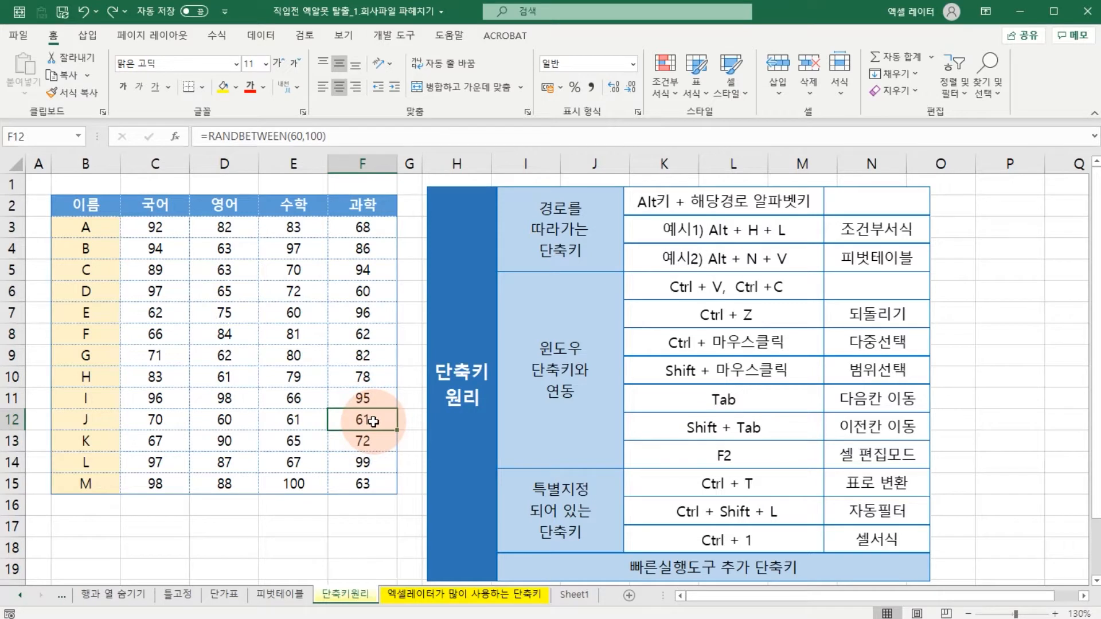
{"action": "left_click", "coordinate": [165, 226]}
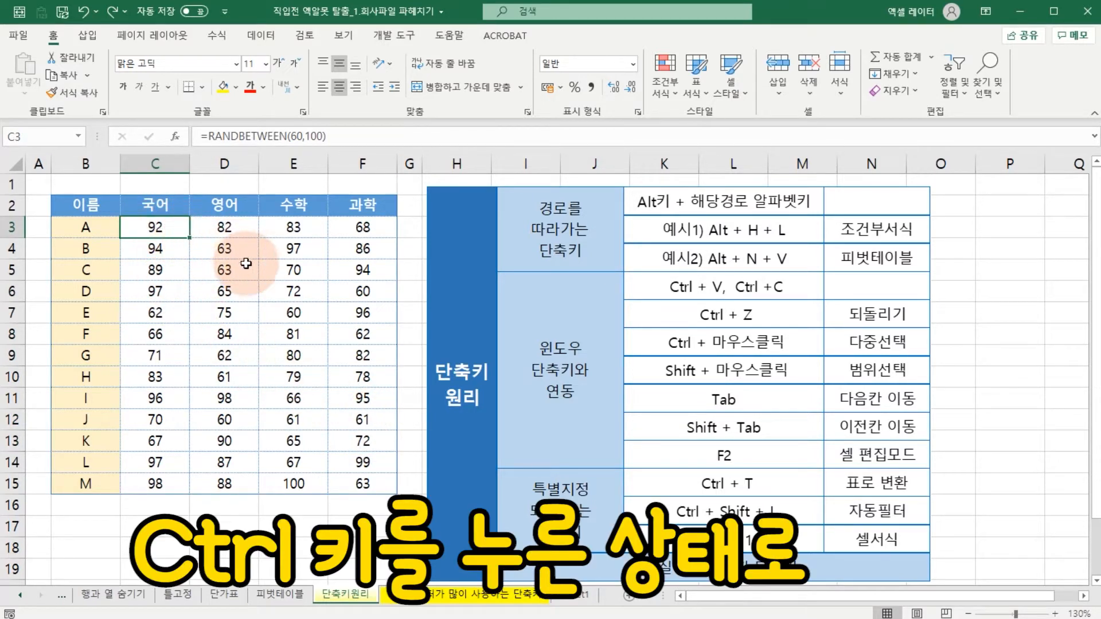
{"action": "left_click", "coordinate": [293, 291], "text": "ctrl"}
{"action": "left_click", "coordinate": [225, 376], "text": "ctrl"}
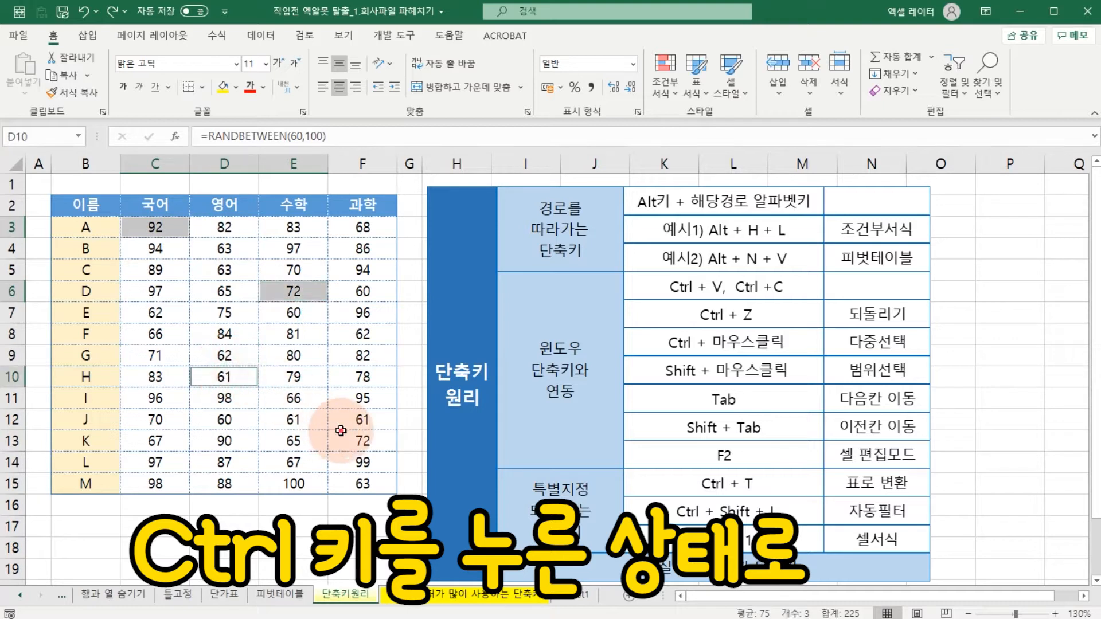
{"action": "left_click", "coordinate": [360, 441], "text": "ctrl"}
{"action": "left_click", "coordinate": [228, 87]}
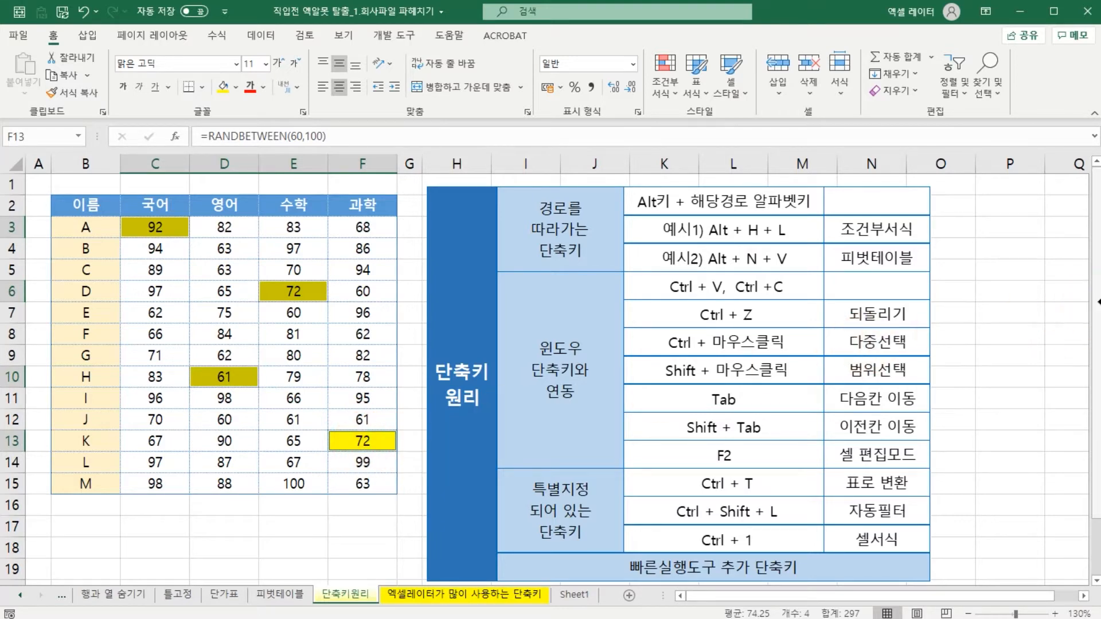
Step: Switch to File Explorer and select the workbook copies 복사본 (2), (4), (6) and the unnumbered 복사본 together
{"action": "key", "text": "alt+Tab"}
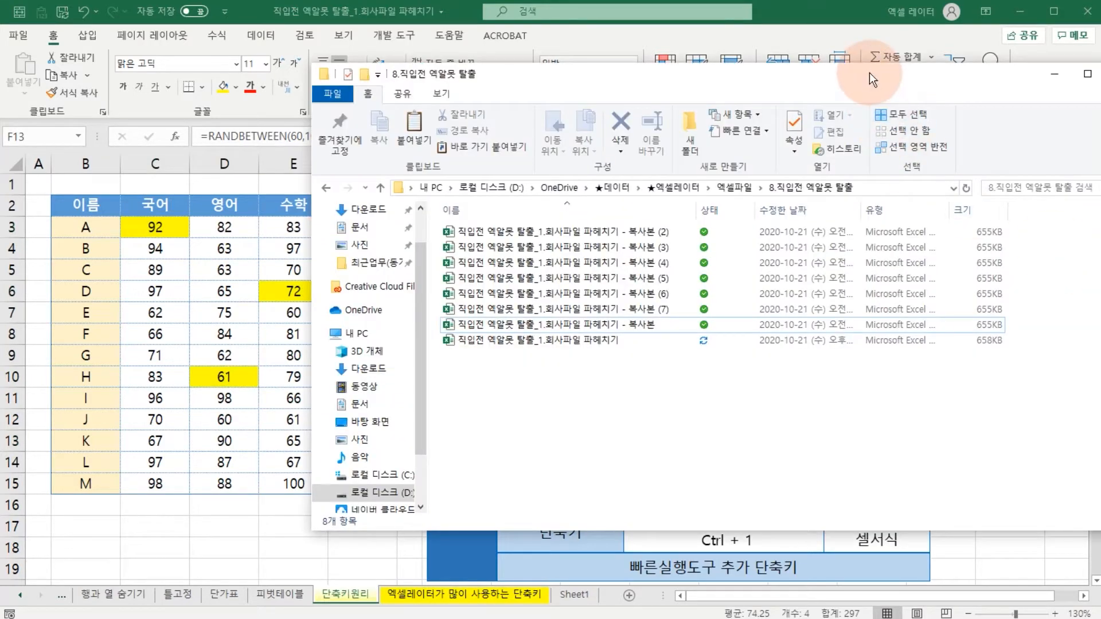
{"action": "left_click_drag", "start_coordinate": [866, 72], "coordinate": [861, 72]}
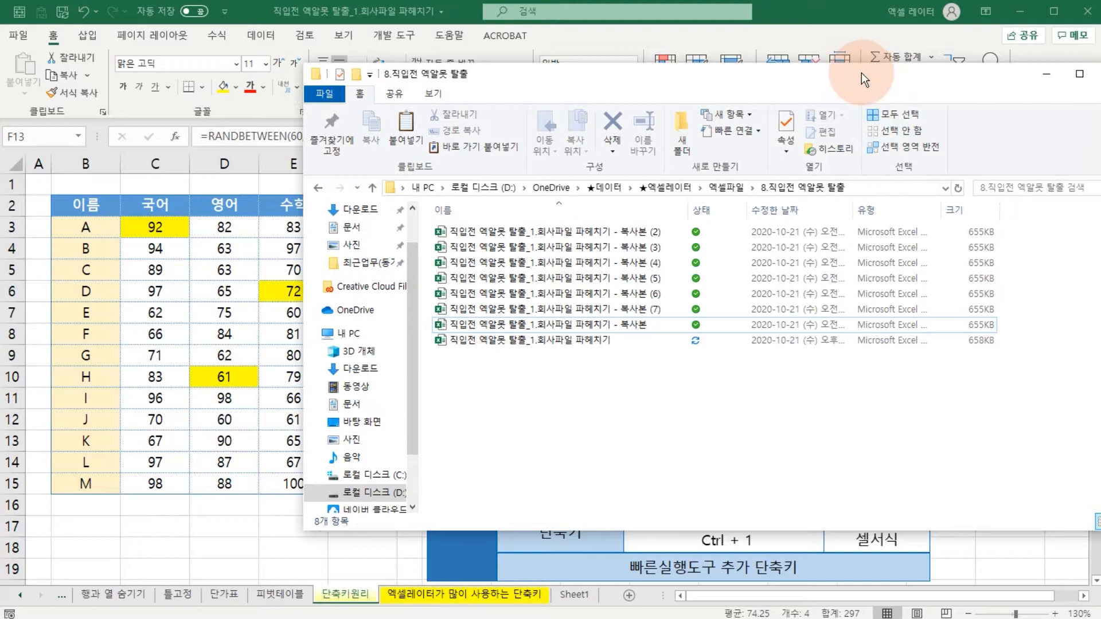
{"action": "left_click", "coordinate": [574, 231]}
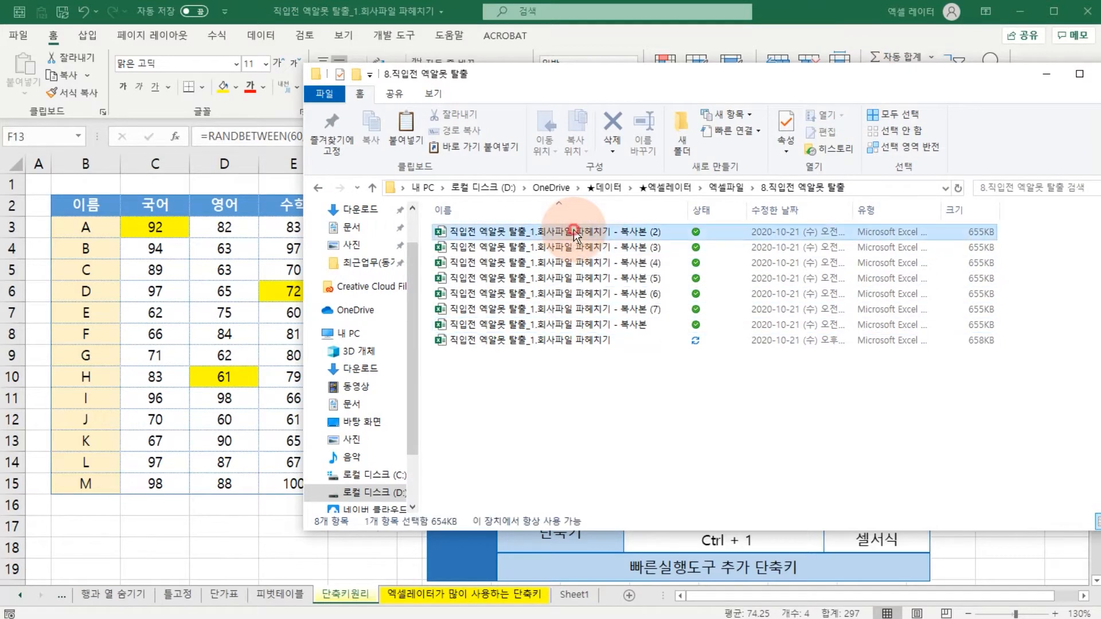
{"action": "left_click", "coordinate": [571, 265], "text": "ctrl"}
{"action": "left_click", "coordinate": [564, 293], "text": "ctrl"}
{"action": "left_click", "coordinate": [564, 324], "text": "ctrl"}
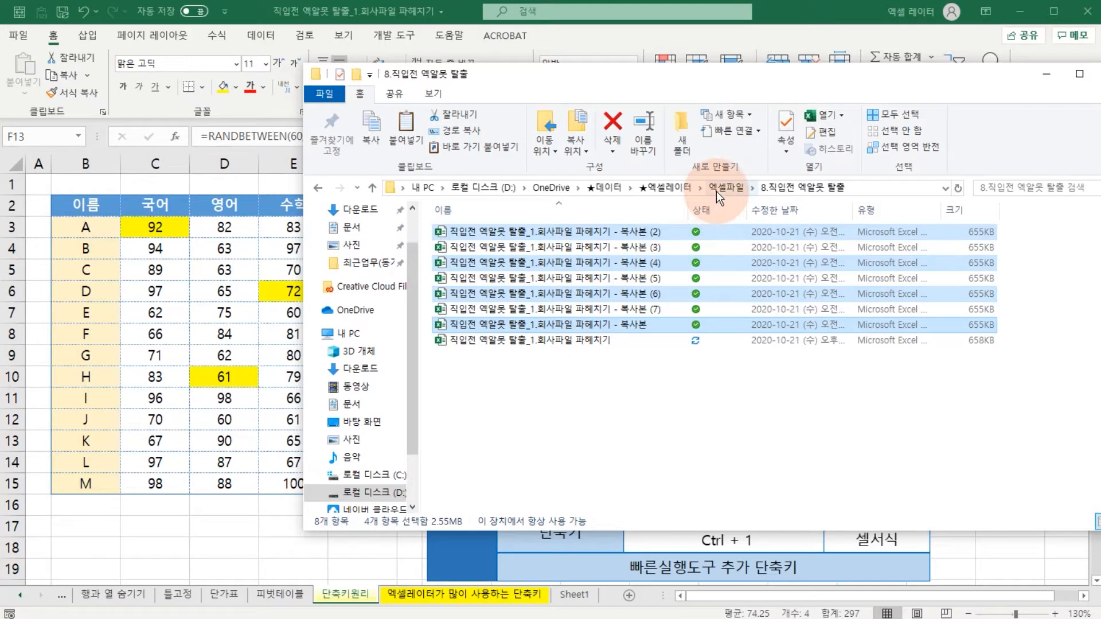
Step: Return to the Excel workbook and select the Korean (국어) score range C3:C15
{"action": "left_click", "coordinate": [181, 281]}
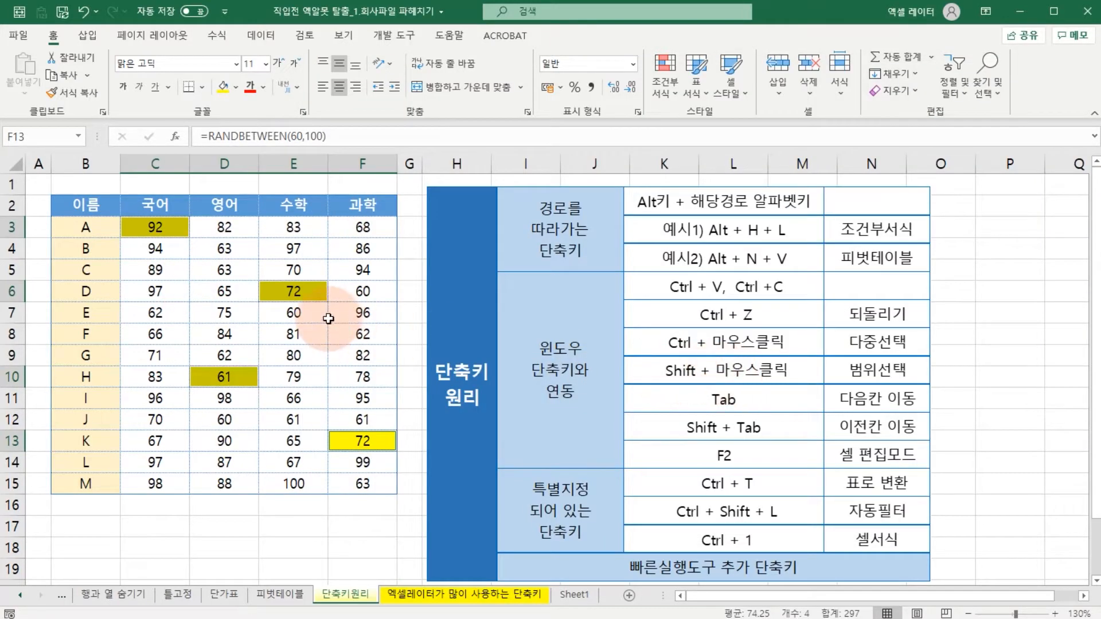
{"action": "left_click", "coordinate": [299, 314]}
{"action": "left_click", "coordinate": [241, 293]}
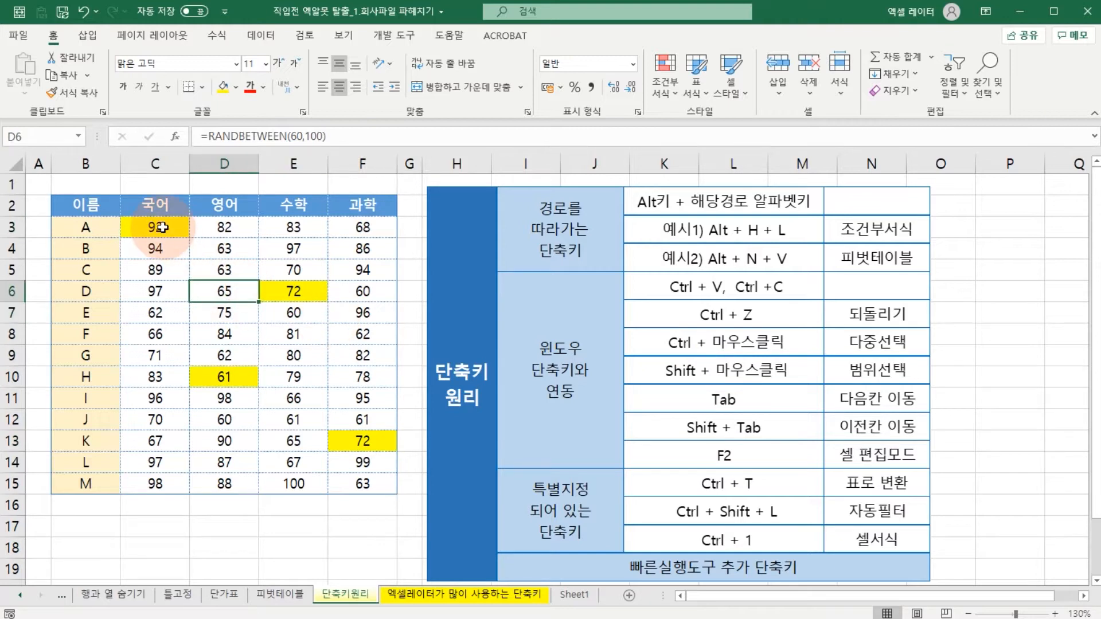
{"action": "left_click", "coordinate": [162, 227]}
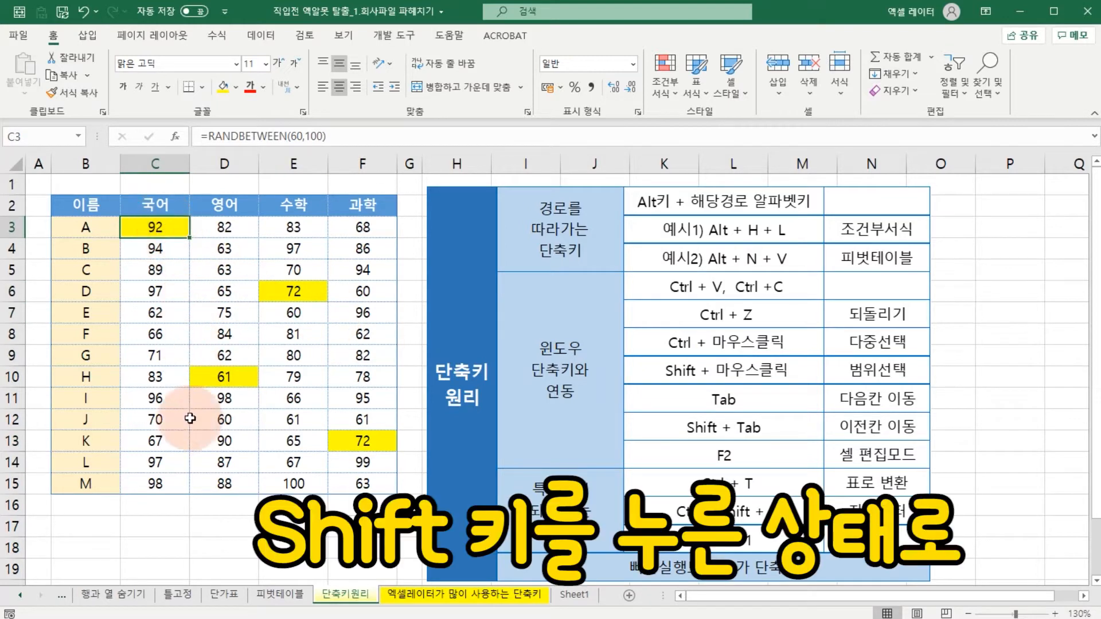
{"action": "left_click", "coordinate": [172, 483], "text": "shift"}
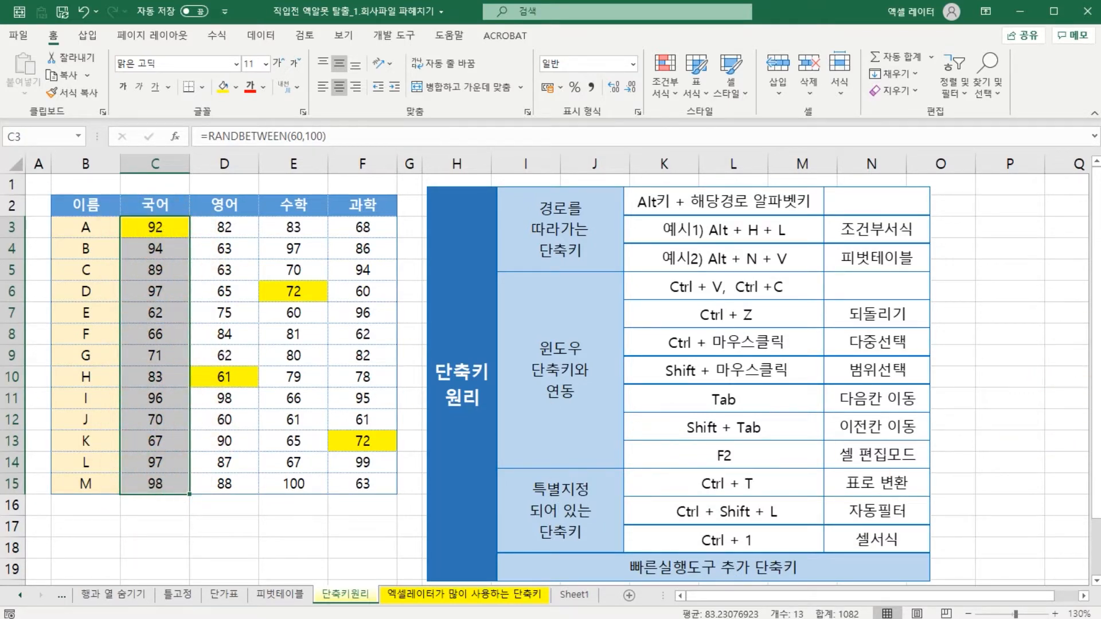
Step: Switch to File Explorer, select the contiguous workbook copies from 복사본 (2) through 복사본 (7), and clear the selection
{"action": "key", "text": "alt+Tab"}
{"action": "left_click", "coordinate": [610, 451]}
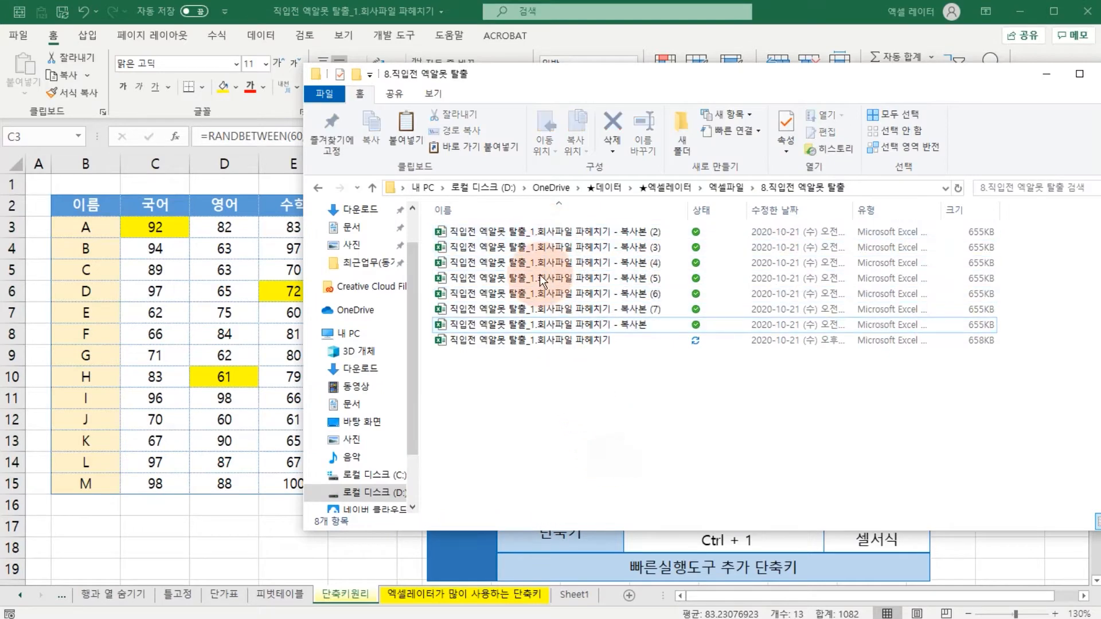
{"action": "left_click", "coordinate": [543, 236]}
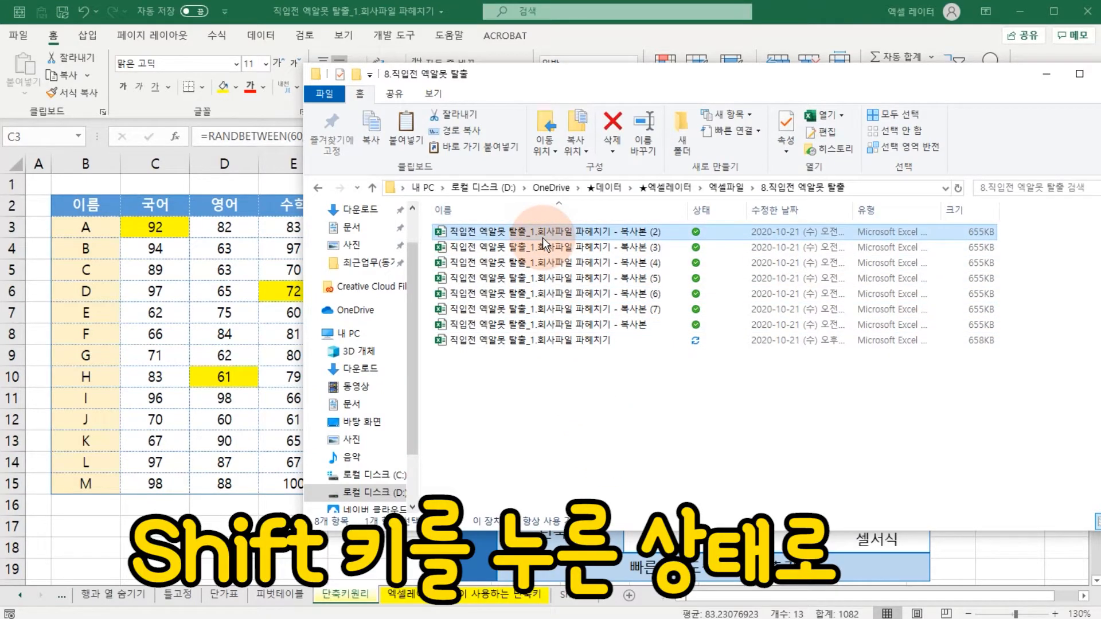
{"action": "left_click", "coordinate": [550, 310], "text": "shift"}
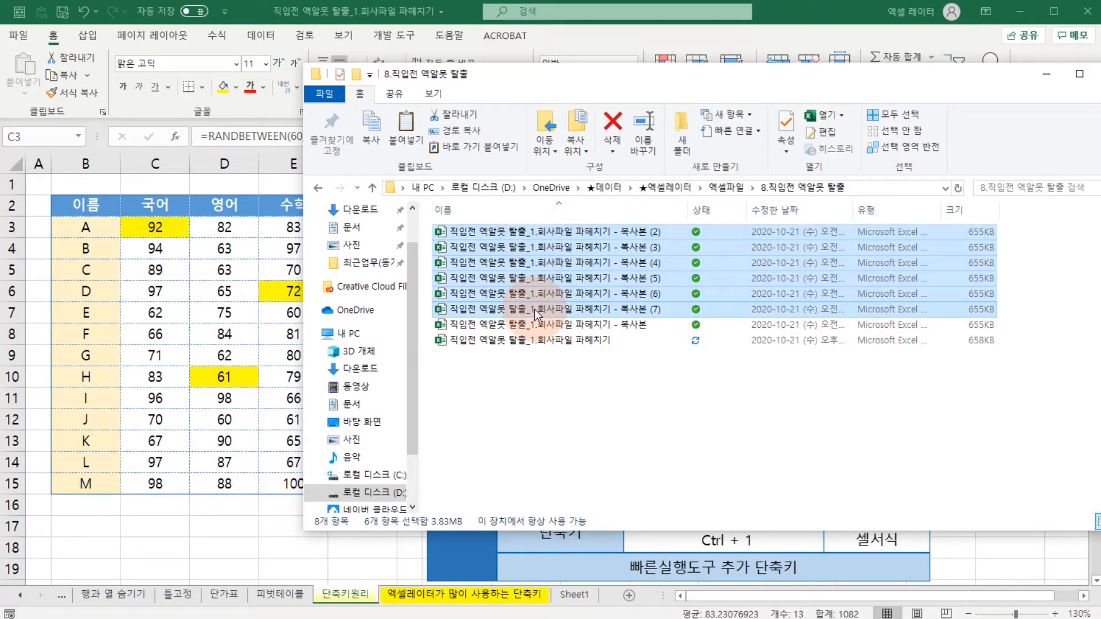
{"action": "left_click", "coordinate": [578, 379]}
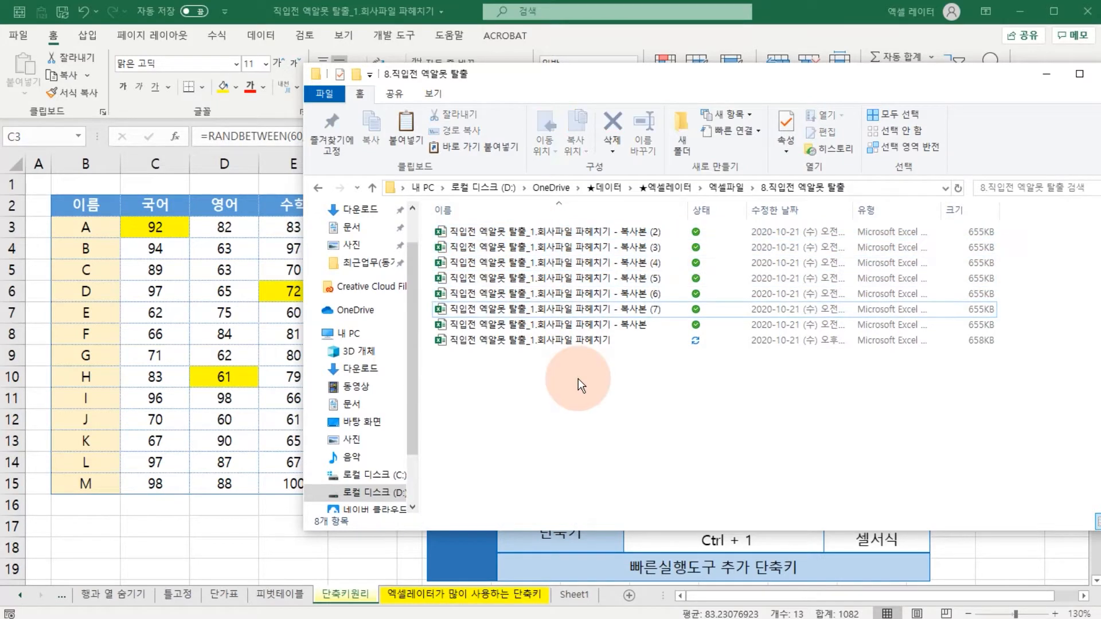
Step: Return to the Excel workbook and select the whole score range C3:F15
{"action": "left_click", "coordinate": [257, 397]}
{"action": "left_click", "coordinate": [177, 227]}
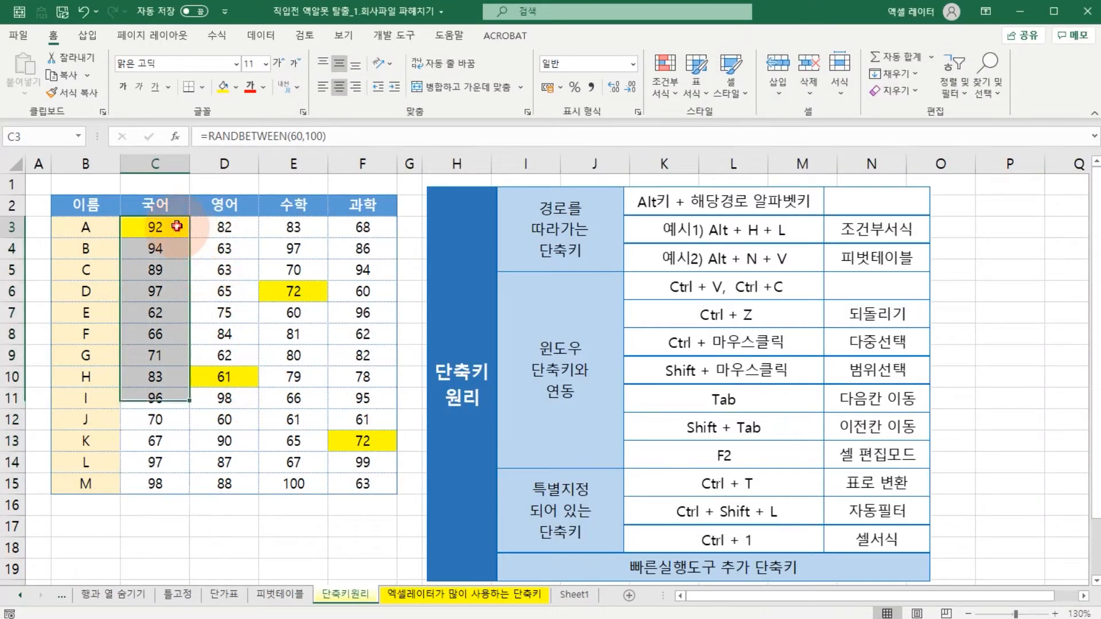
{"action": "left_click", "coordinate": [362, 483], "text": "shift"}
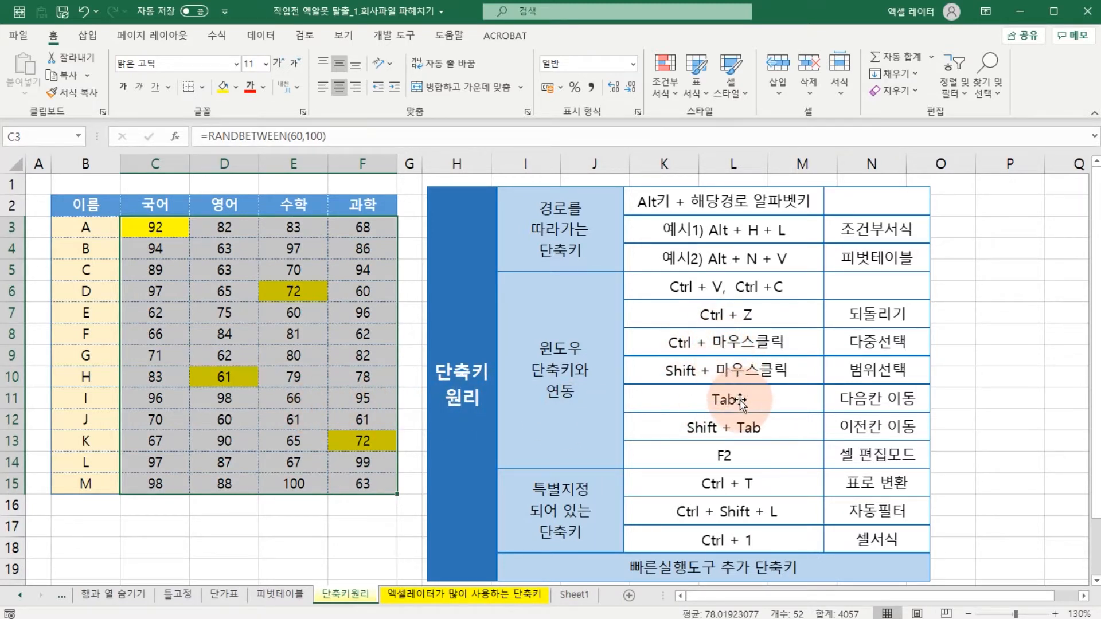
Step: Starting at cell C3, move one cell at a time across row 3 to G3 and back to C3
{"action": "left_click", "coordinate": [163, 228]}
{"action": "key", "text": "Tab"}
{"action": "key", "text": "Tab"}
{"action": "key", "text": "Tab"}
{"action": "key", "text": "Tab"}
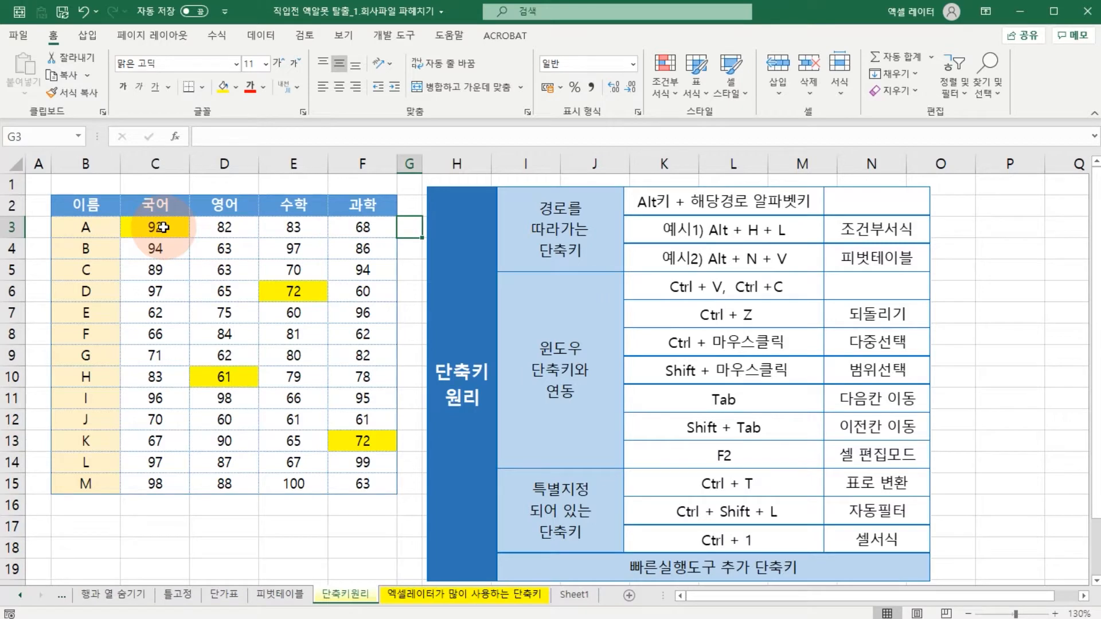
{"action": "key", "text": "shift+Tab"}
{"action": "key", "text": "shift+Tab"}
{"action": "key", "text": "shift+Tab"}
{"action": "key", "text": "shift+Tab"}
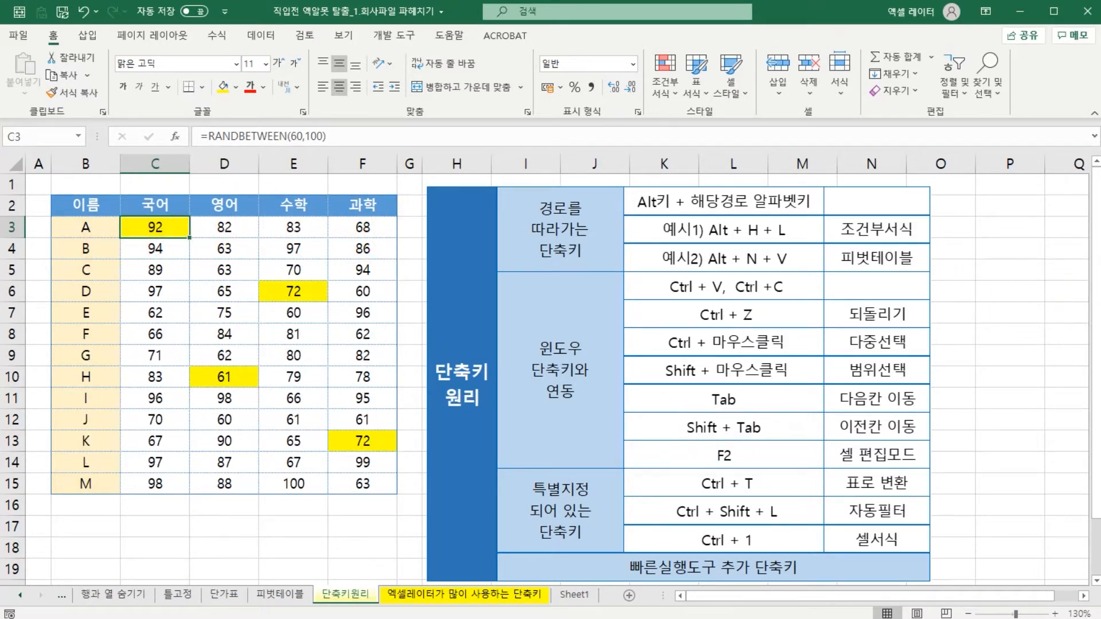
Step: Switch to File Explorer, start name editing on 복사본 (2), and advance it file by file to the unnumbered 복사본
{"action": "key", "text": "alt+Tab"}
{"action": "left_click", "coordinate": [656, 232]}
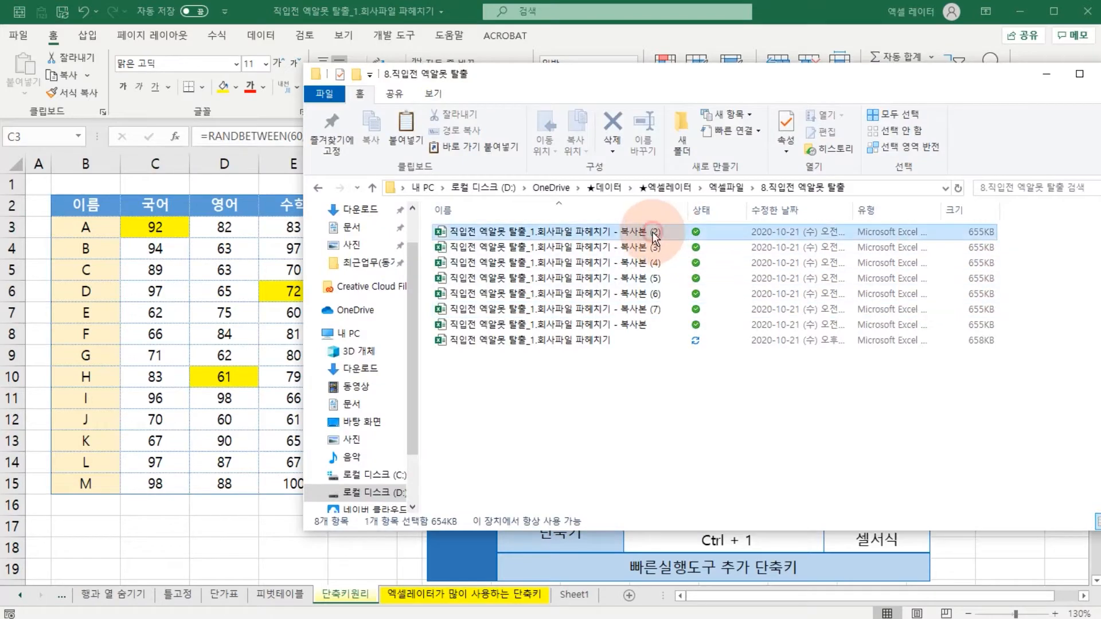
{"action": "left_click", "coordinate": [659, 233]}
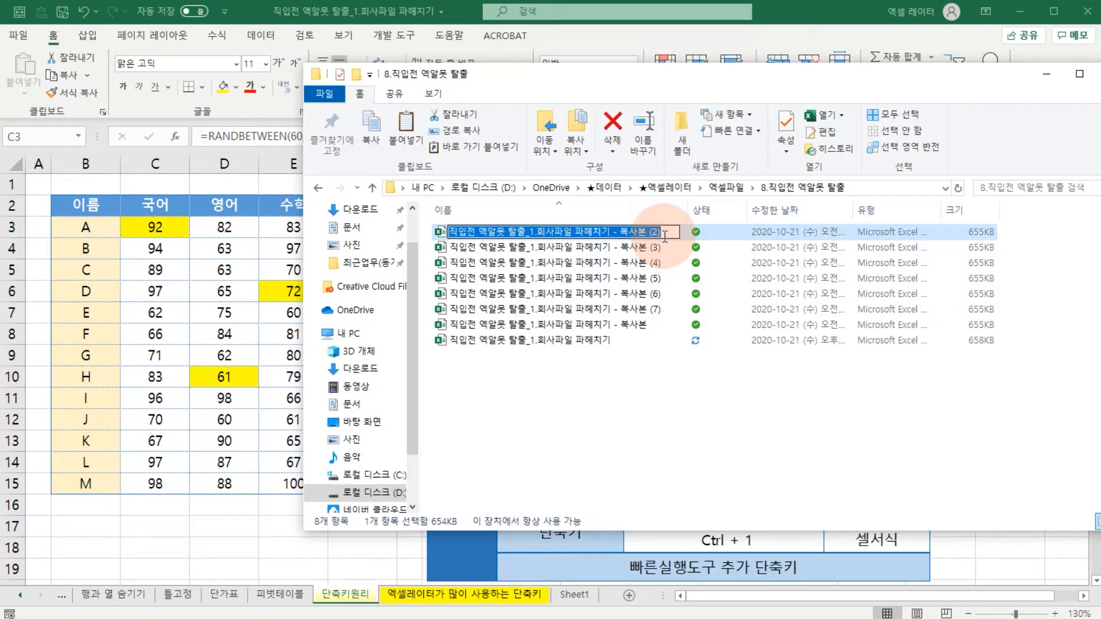
{"action": "key", "text": "Tab"}
{"action": "key", "text": "Tab"}
{"action": "key", "text": "Tab"}
{"action": "key", "text": "Tab"}
{"action": "key", "text": "Tab"}
{"action": "key", "text": "Tab"}
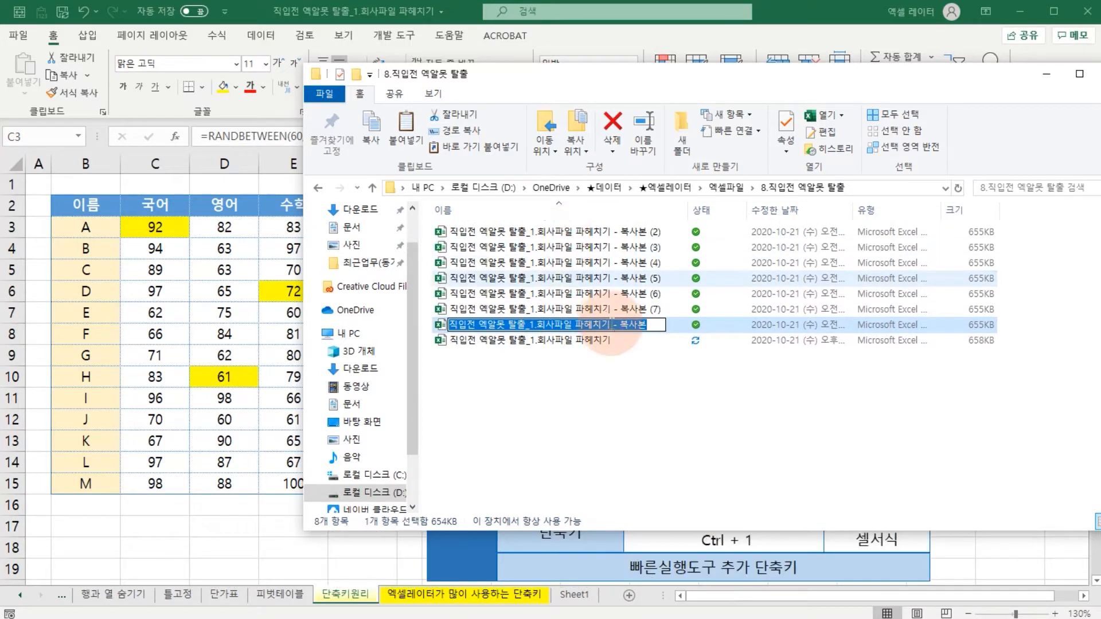
Step: Move the name editing back file by file to 복사본 (4)
{"action": "key", "text": "shift+Tab"}
{"action": "key", "text": "shift+Tab"}
{"action": "key", "text": "shift+Tab"}
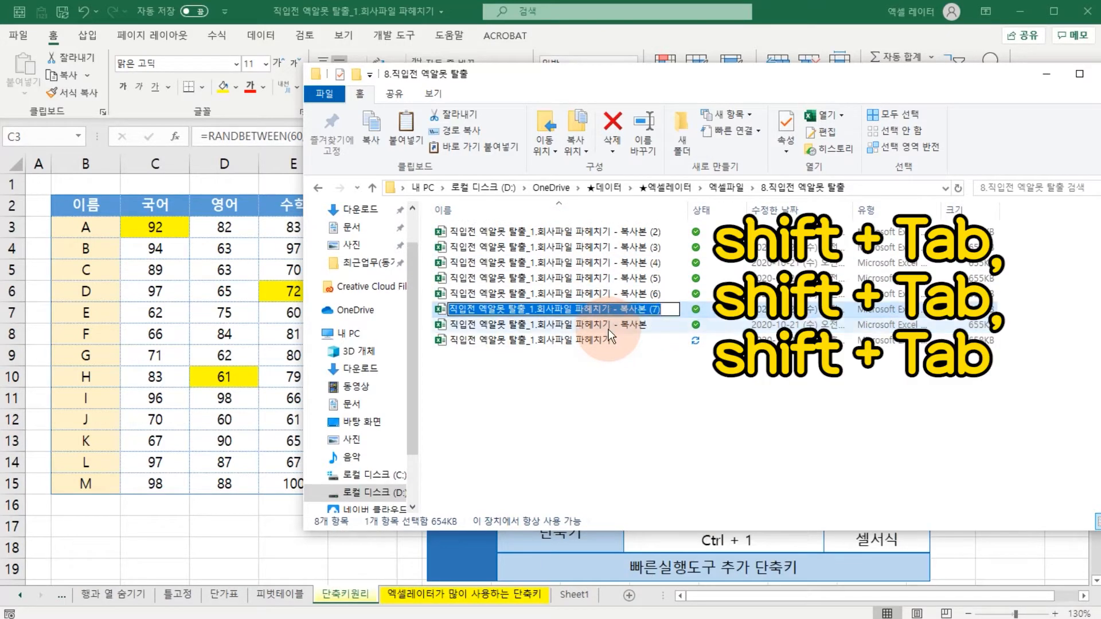
{"action": "key", "text": "shift+Tab"}
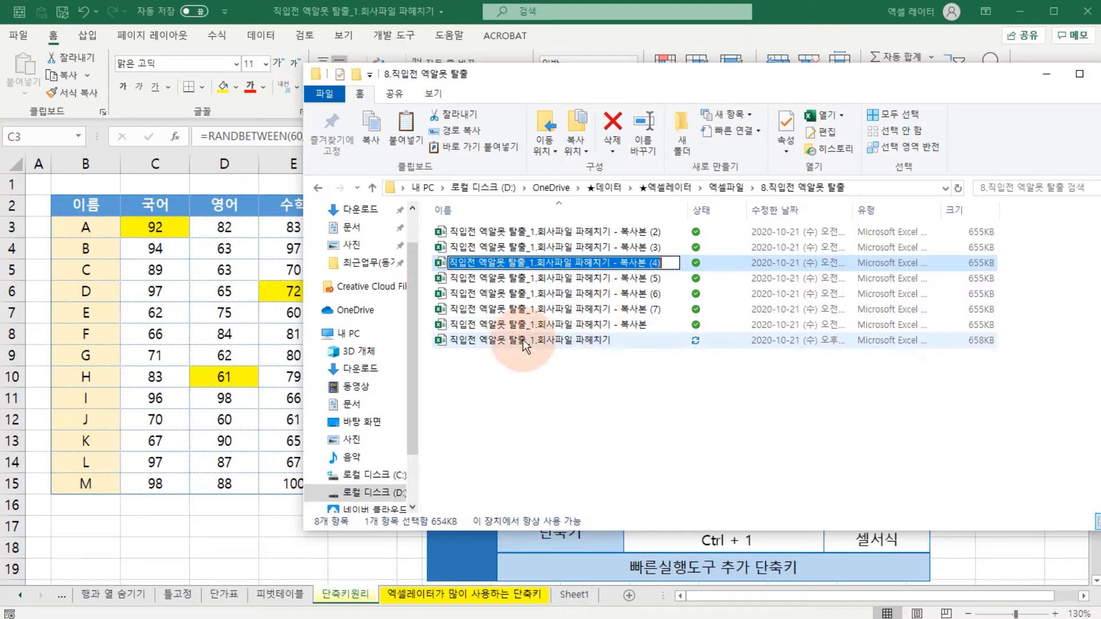
Step: Return to the Excel workbook, open cell C3's formula for in-cell editing, and leave it without changes
{"action": "key", "text": "alt+Tab"}
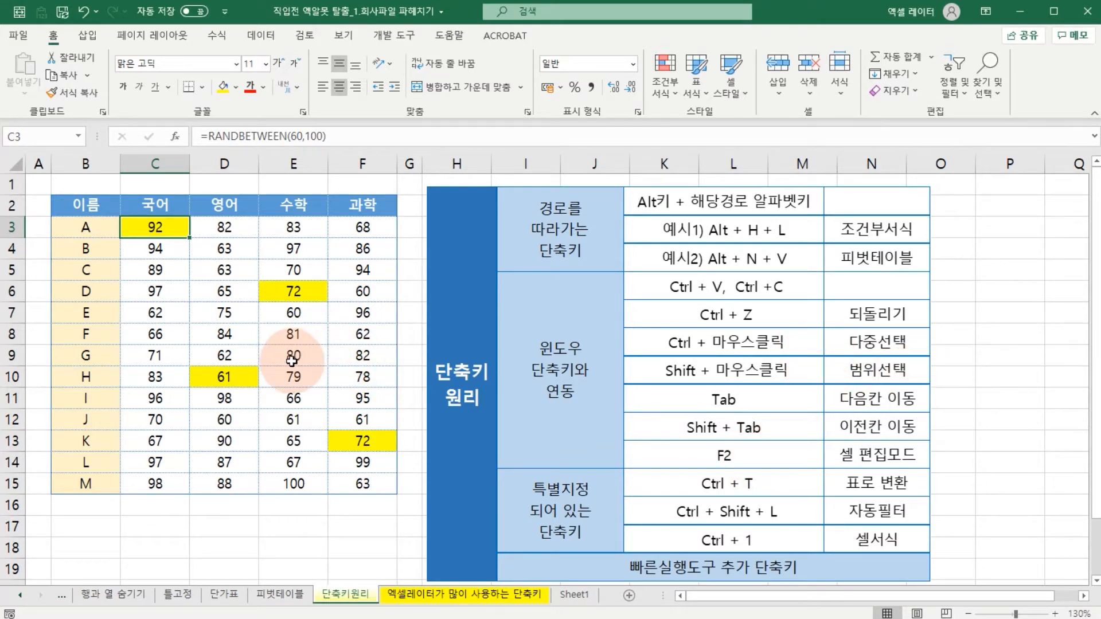
{"action": "key", "text": "F2"}
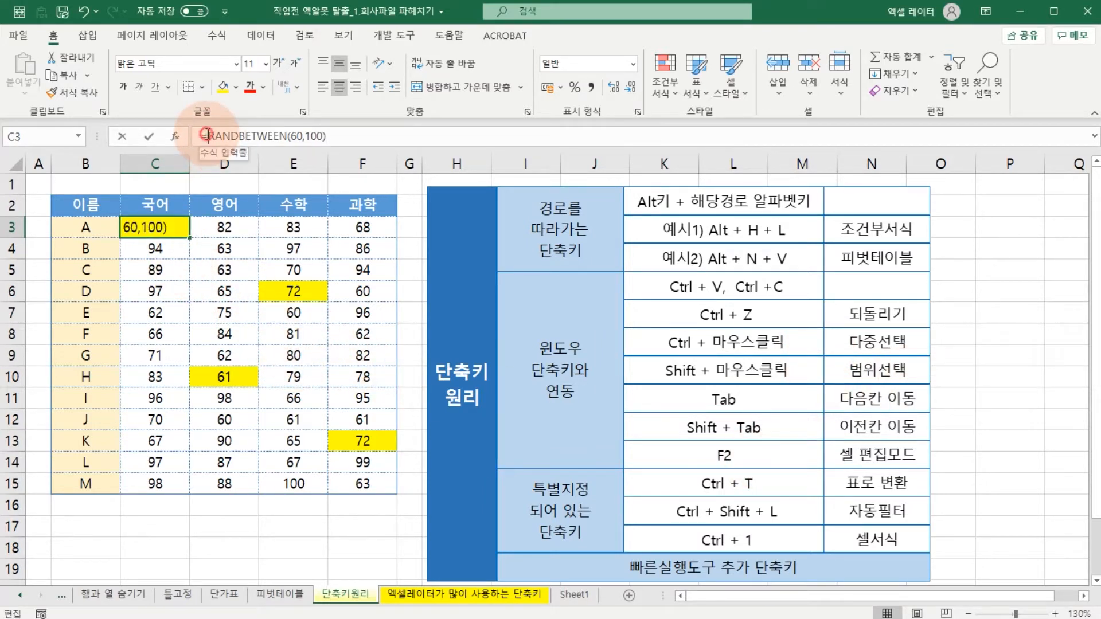
{"action": "key", "text": "Escape"}
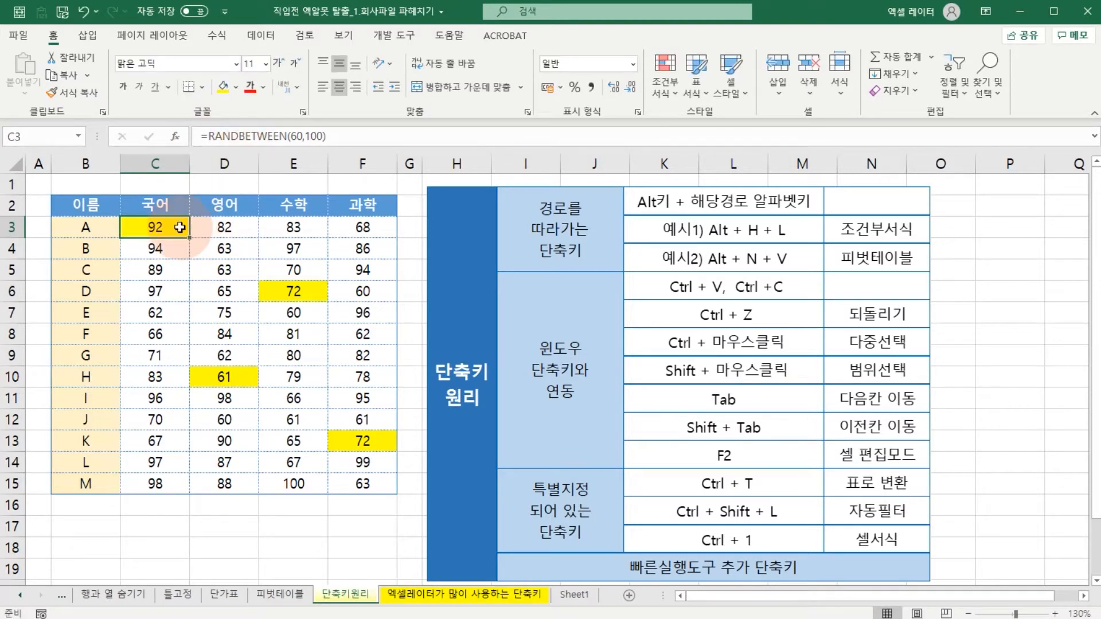
{"action": "key", "text": "F2"}
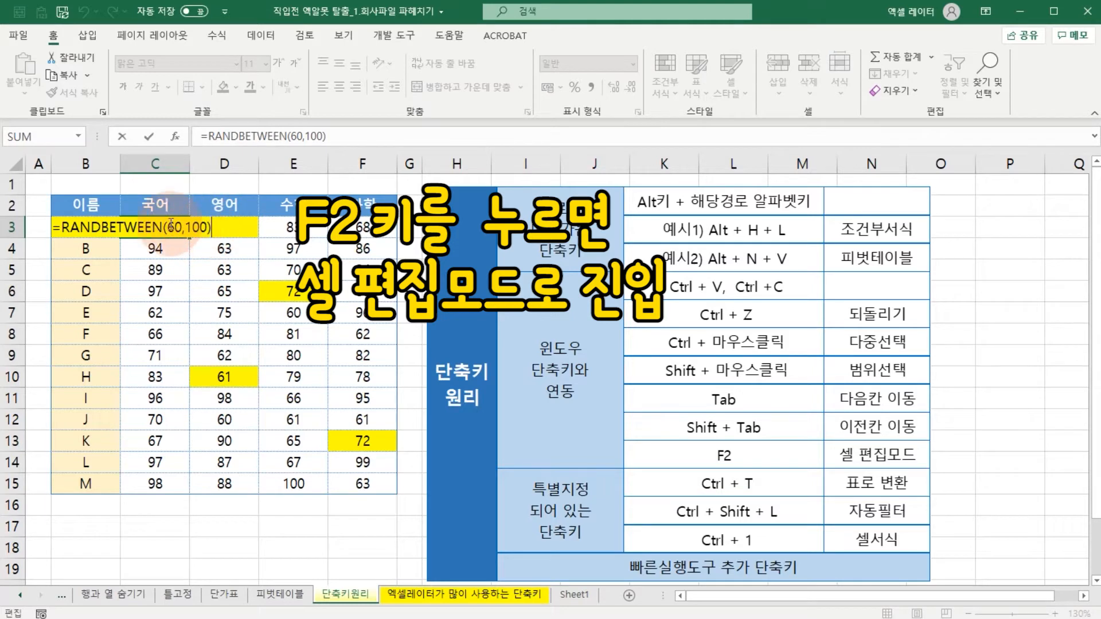
{"action": "key", "text": "Escape"}
Step: Switch to File Explorer, open the file name of 복사본 (2) for editing, and cancel the rename
{"action": "key", "text": "alt+Tab"}
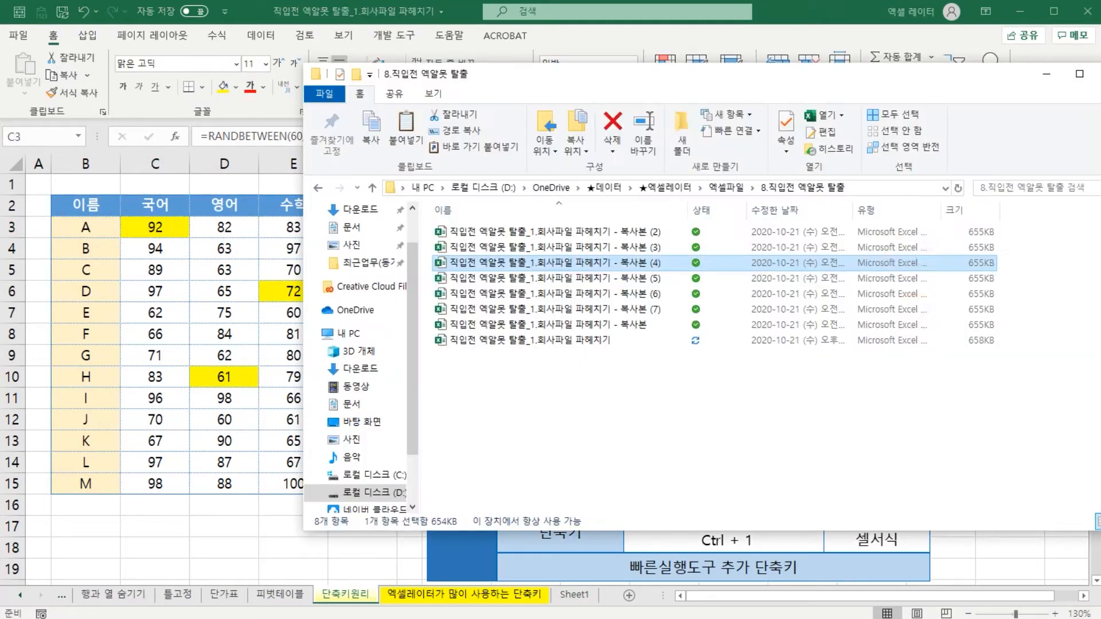
{"action": "left_click", "coordinate": [651, 232]}
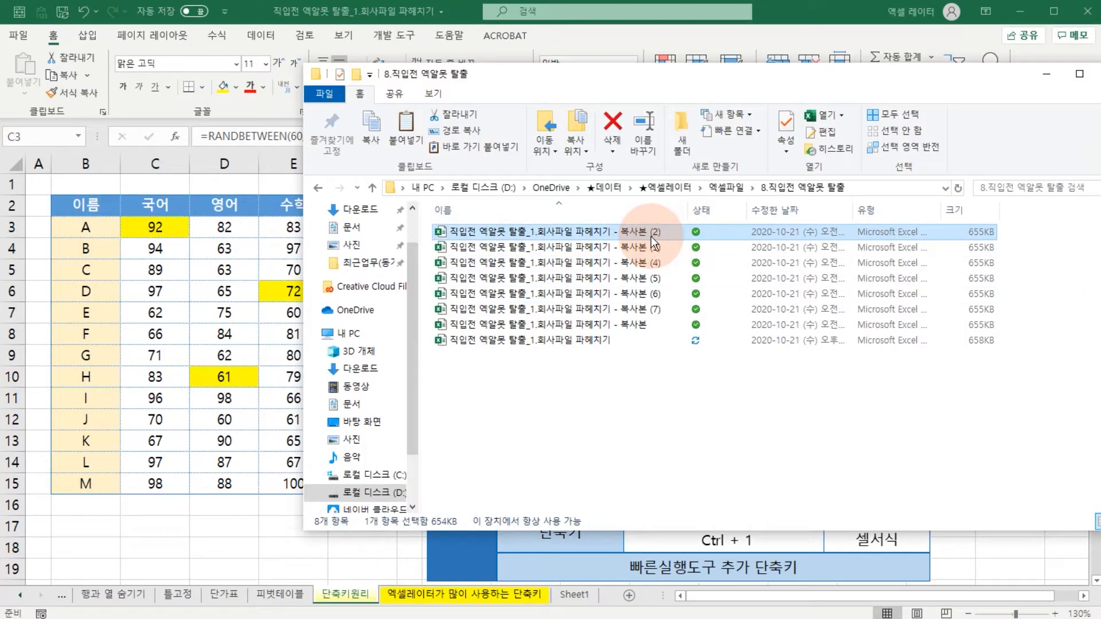
{"action": "key", "text": "F2"}
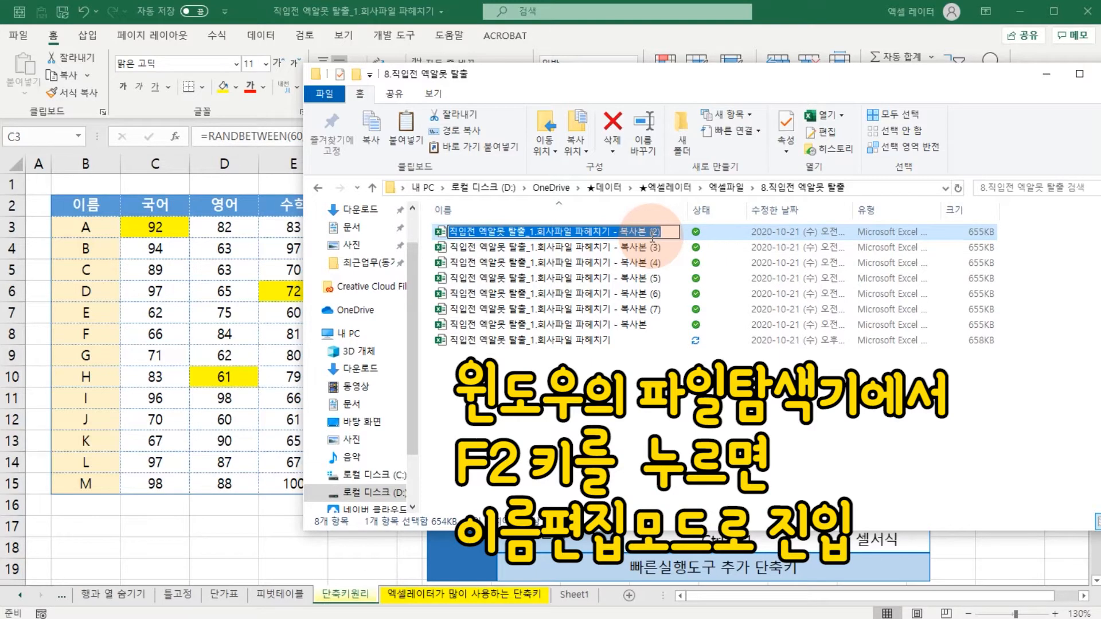
{"action": "key", "text": "Escape"}
Step: Return to the Excel workbook, select the score table B2:F15, and examine the shortcut hints for Table and PivotTable, including the tooltip pictures beside the shortcut list
{"action": "left_click", "coordinate": [264, 373]}
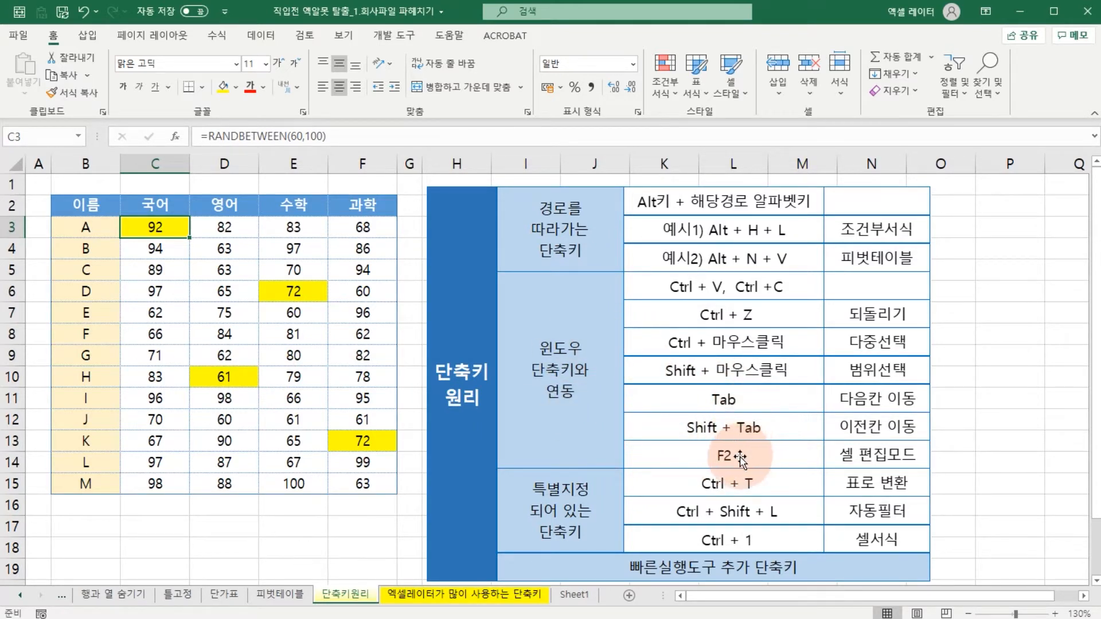
{"action": "key", "text": "alt+n"}
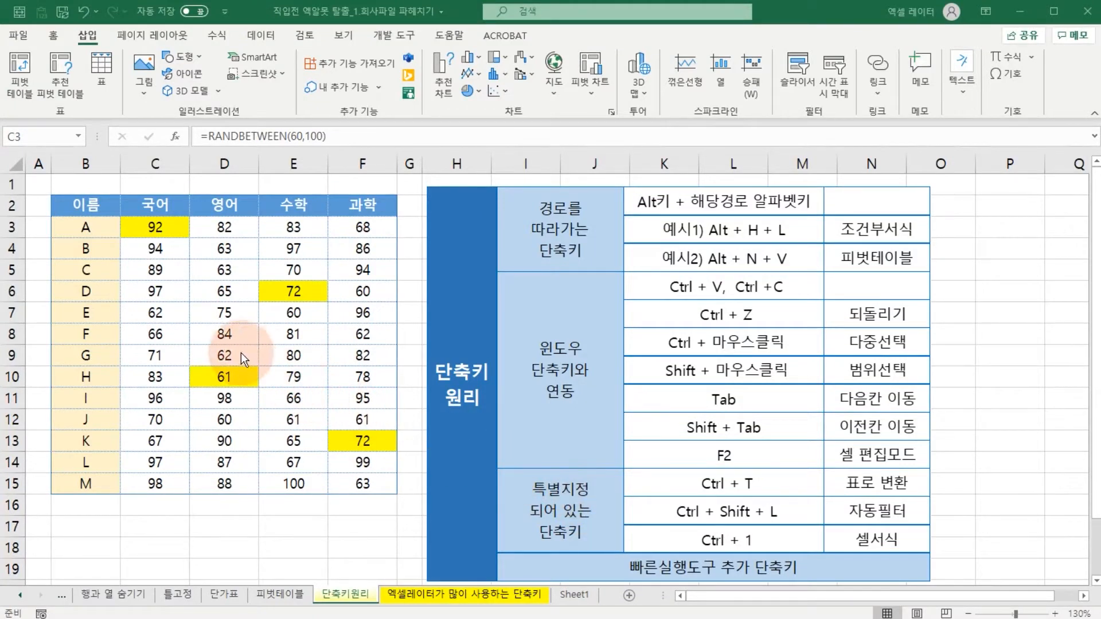
{"action": "left_click", "coordinate": [86, 204]}
{"action": "key", "text": "ctrl+a"}
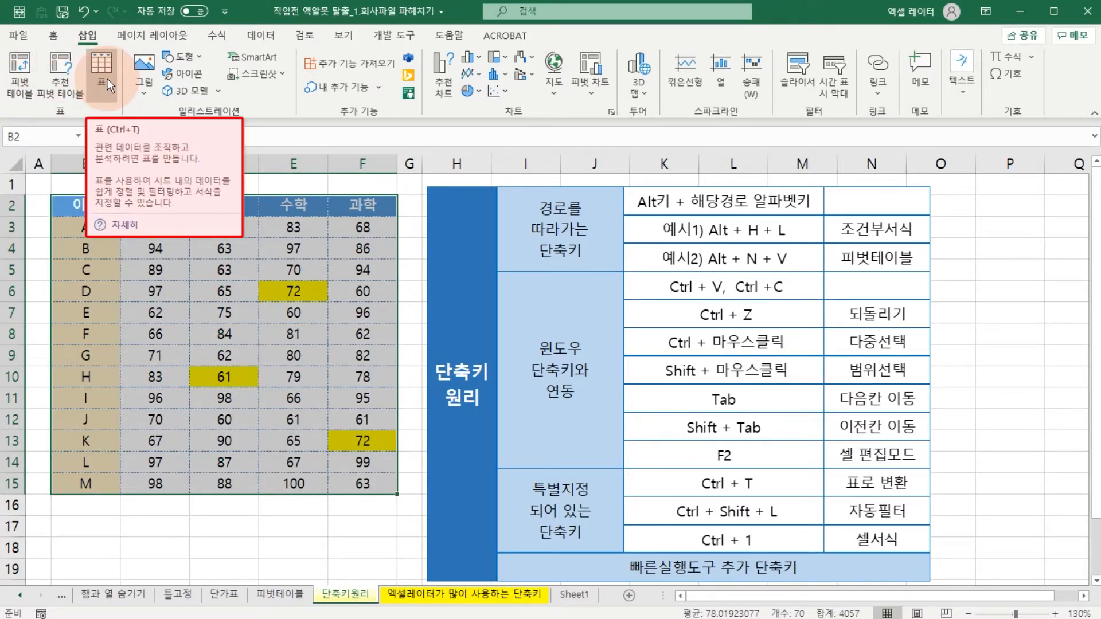
{"action": "left_click_drag", "start_coordinate": [814, 597], "coordinate": [879, 611]}
{"action": "left_click", "coordinate": [1085, 597]}
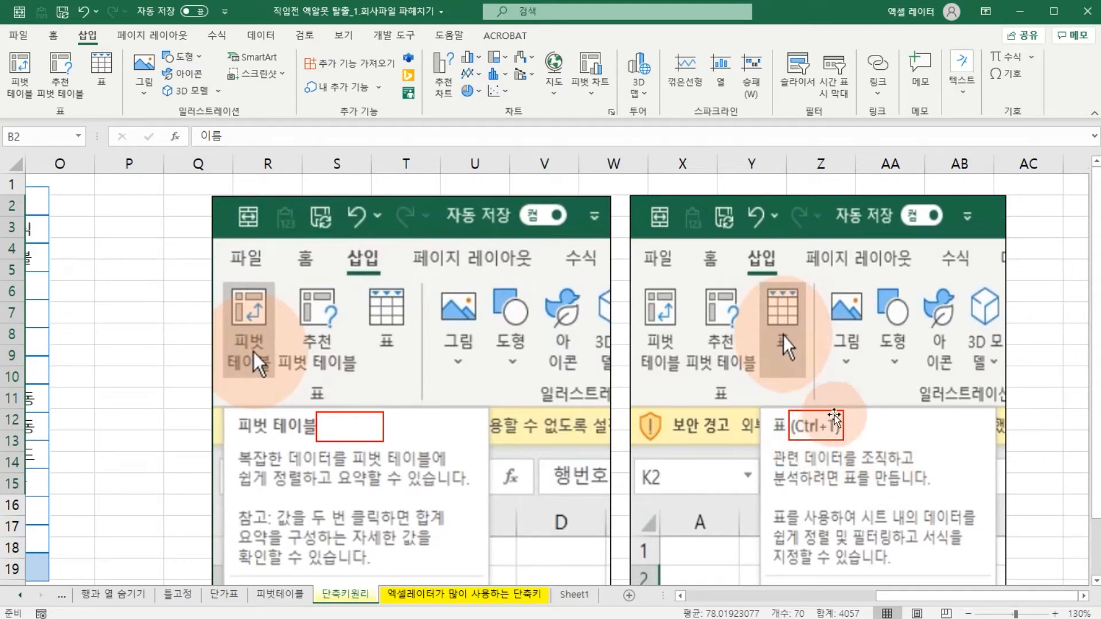
Step: Select the score table B2:F15, start converting it to a table with headers, and cancel the conversion
{"action": "left_click_drag", "start_coordinate": [888, 597], "coordinate": [619, 603]}
{"action": "left_click_drag", "start_coordinate": [129, 214], "coordinate": [365, 492]}
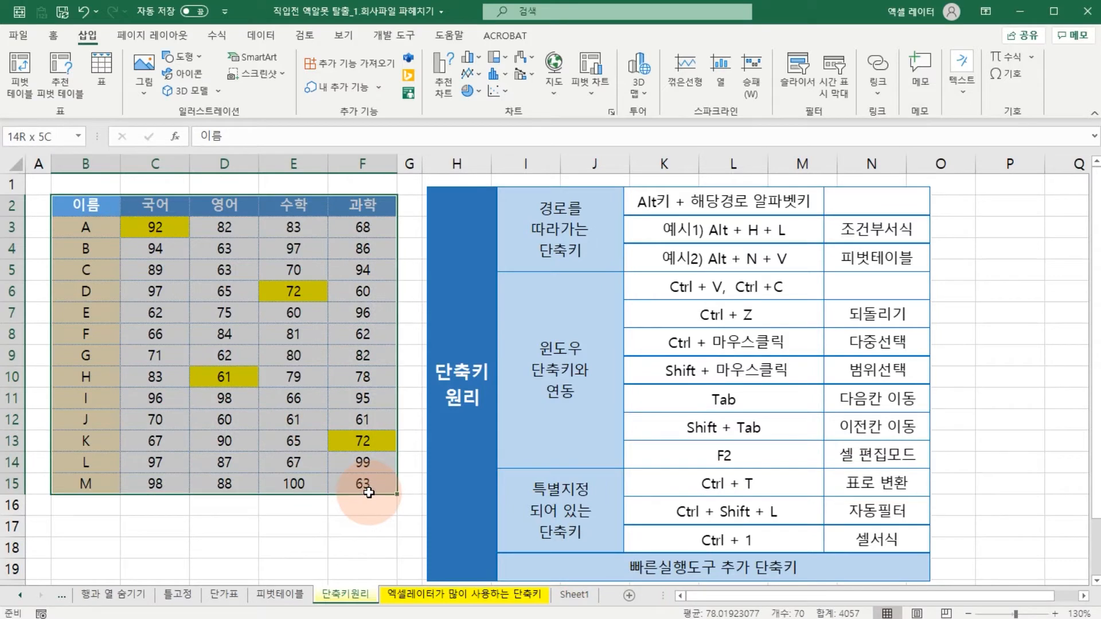
{"action": "key", "text": "ctrl+t"}
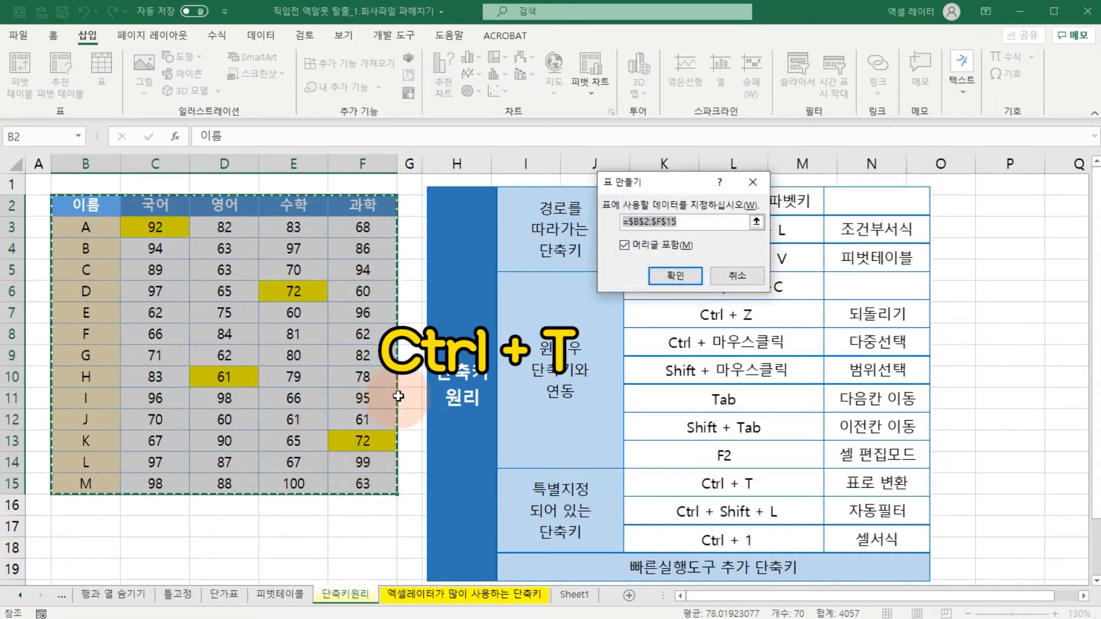
{"action": "left_click", "coordinate": [737, 277]}
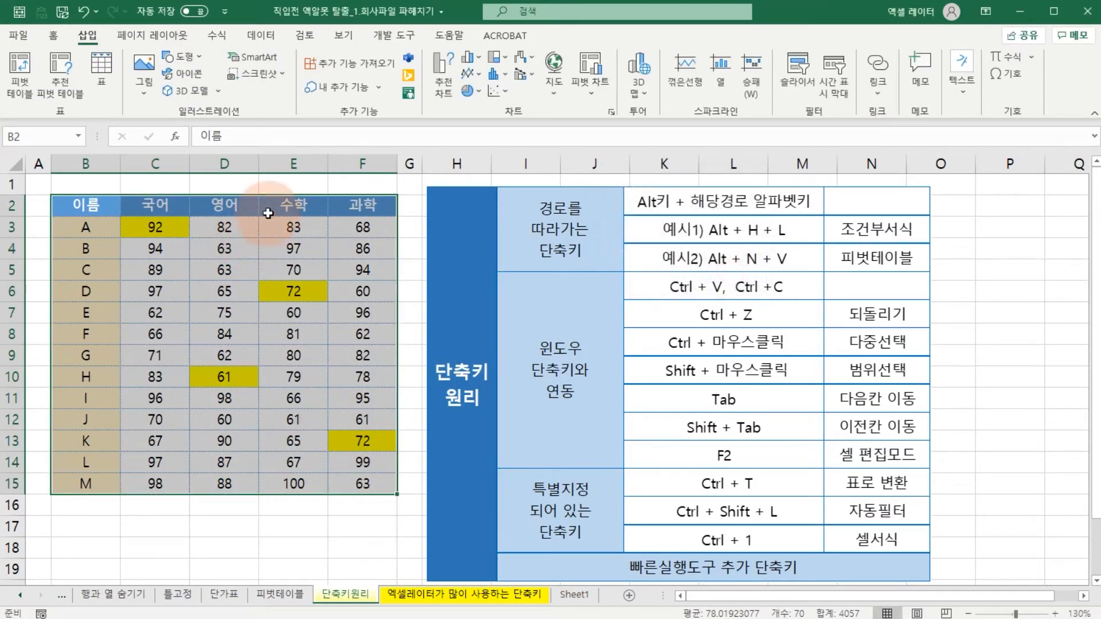
Step: Check the Filter command's shortcut hint and apply an automatic filter to the score table B2:F15
{"action": "left_click", "coordinate": [264, 34]}
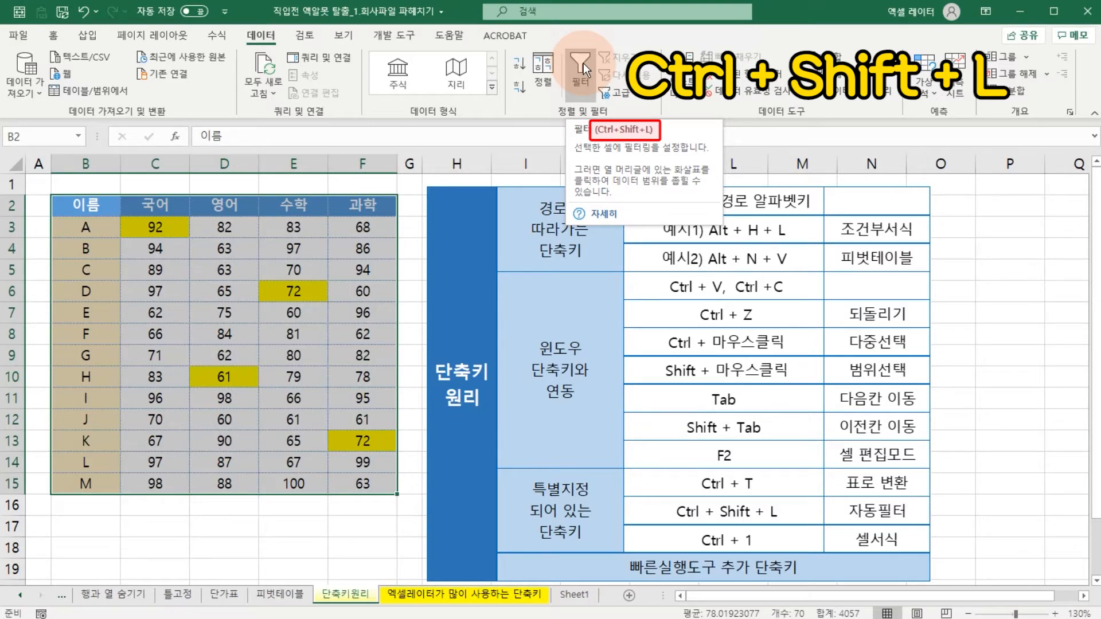
{"action": "left_click", "coordinate": [169, 292]}
{"action": "left_click_drag", "start_coordinate": [86, 205], "coordinate": [344, 470]}
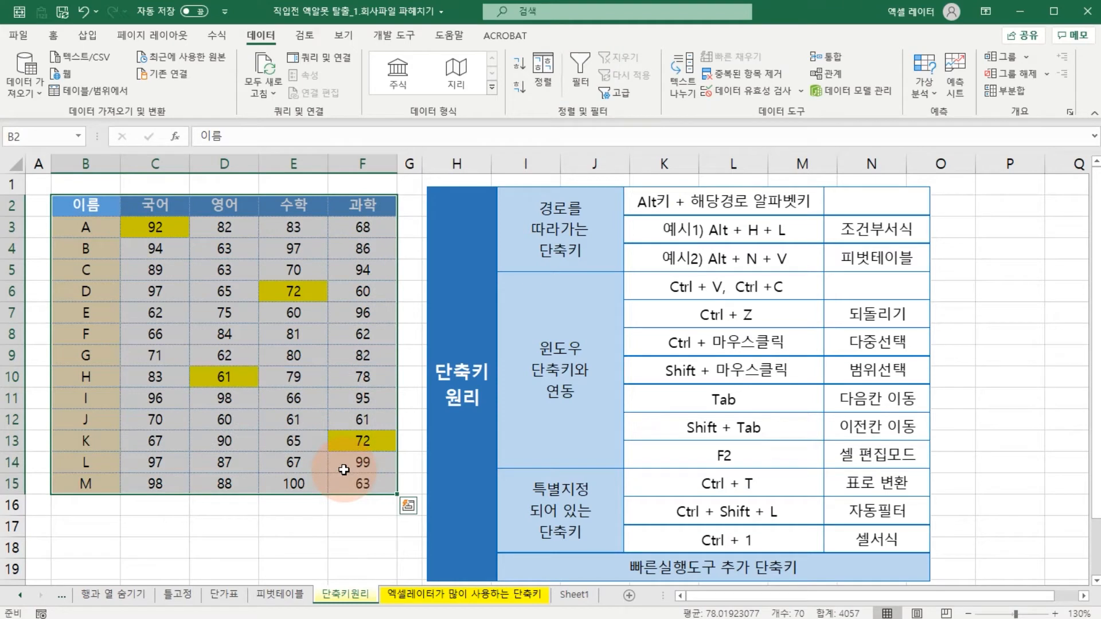
{"action": "key", "text": "ctrl+shift+l"}
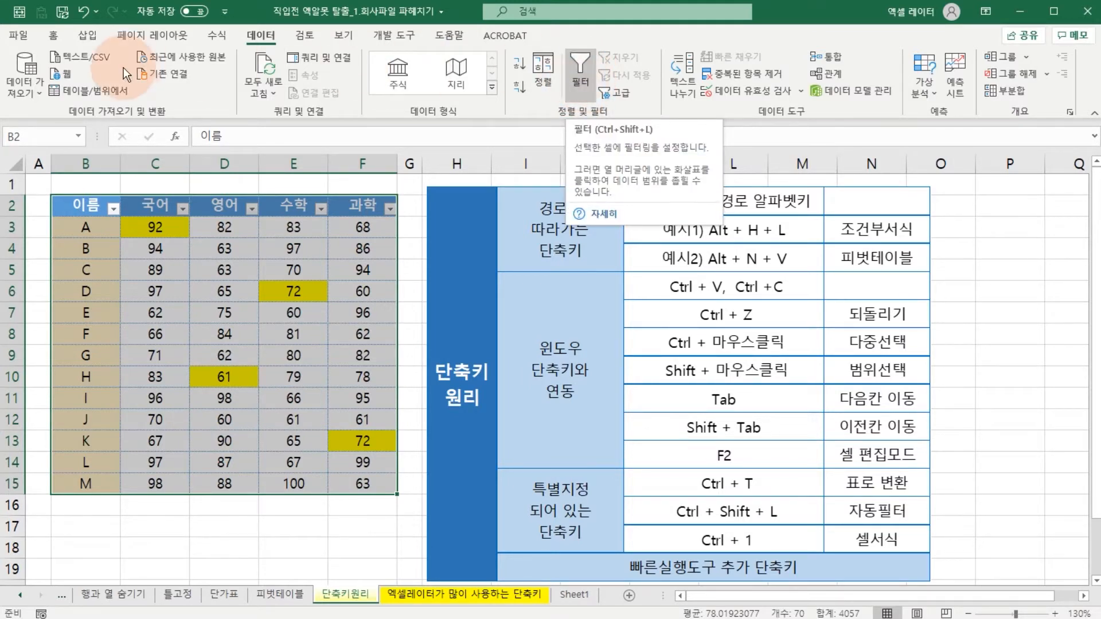
Step: Check the PivotTable command for a shortcut hint, and open the Format Cells (셀 서식) dialog for score cell D6
{"action": "left_click", "coordinate": [92, 34]}
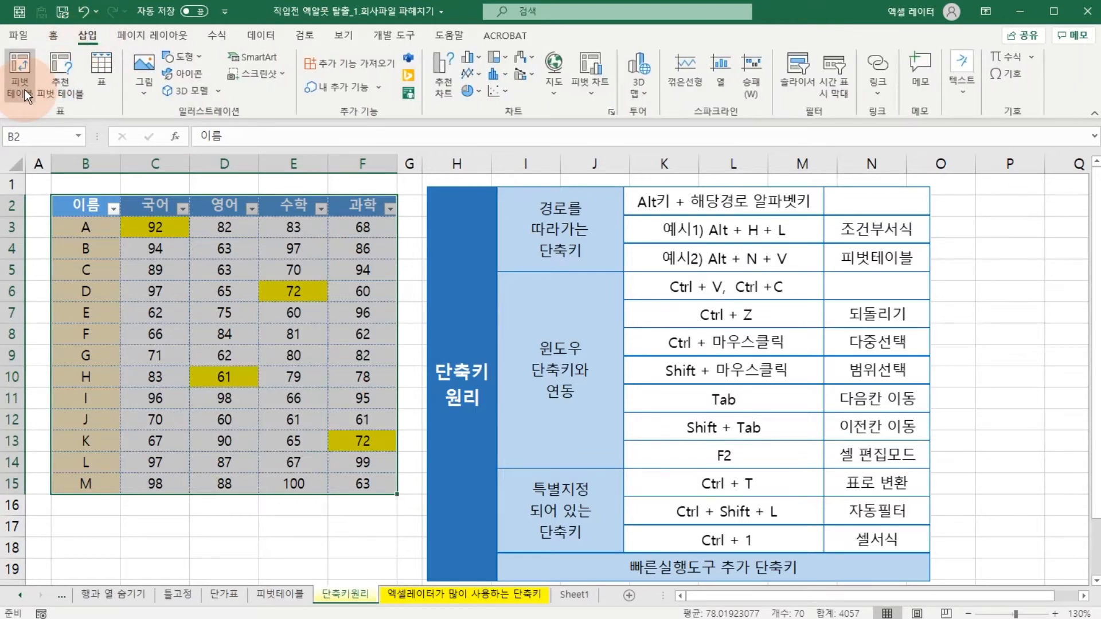
{"action": "left_click", "coordinate": [207, 287]}
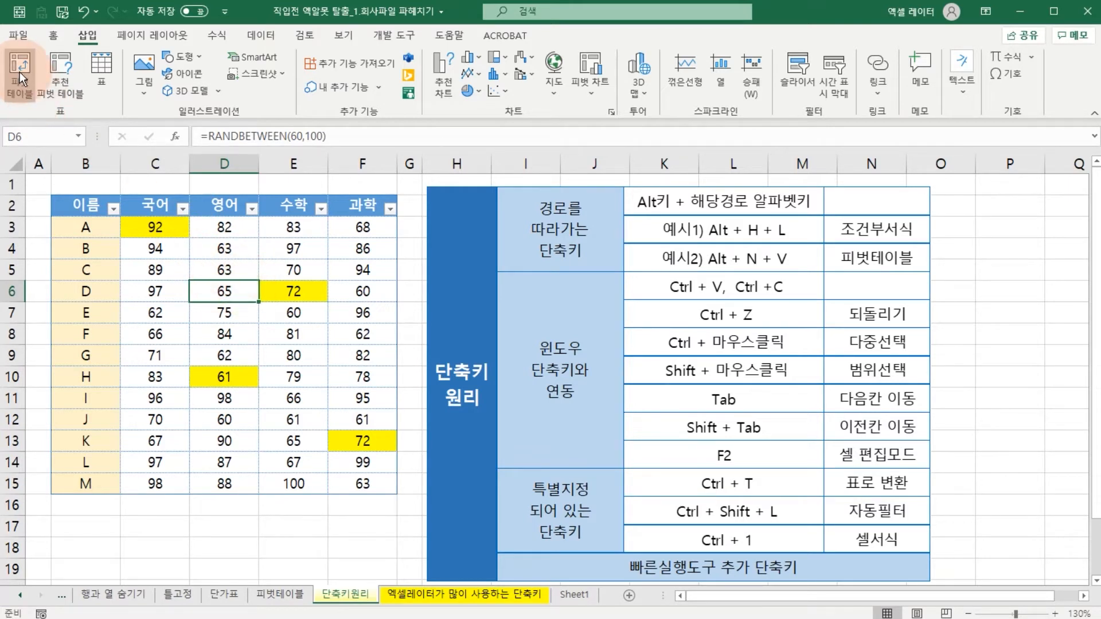
{"action": "left_click", "coordinate": [232, 313]}
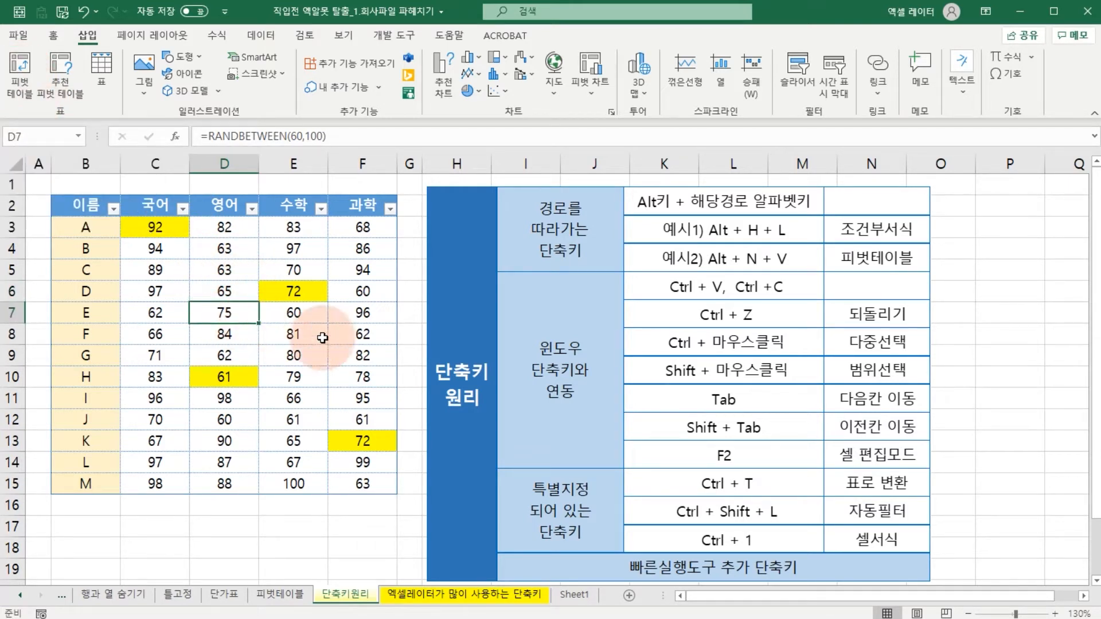
{"action": "left_click", "coordinate": [200, 293]}
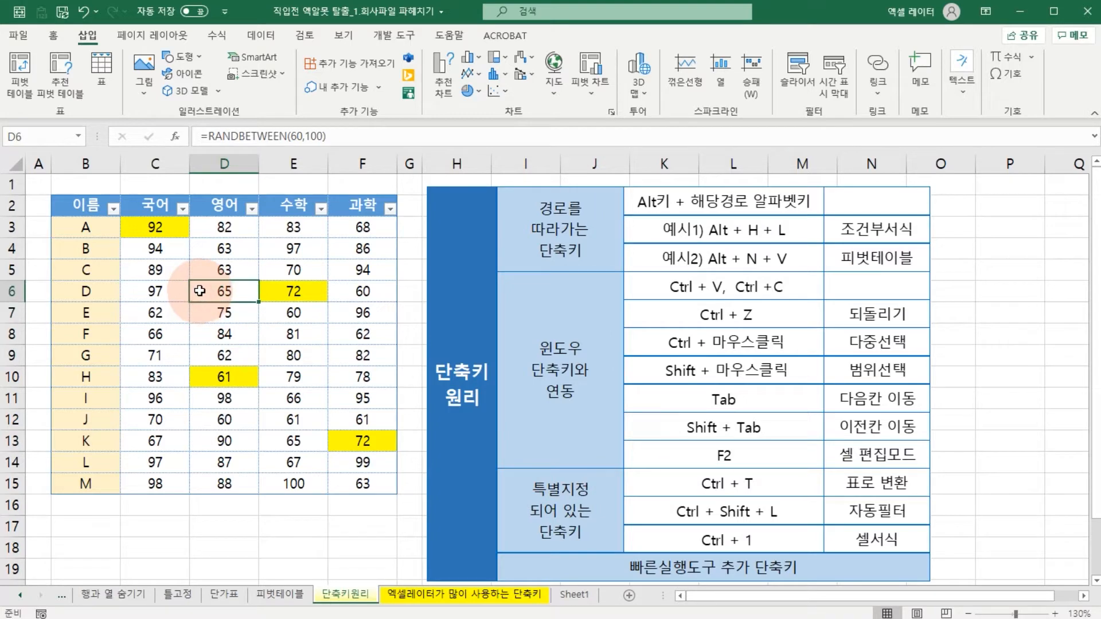
{"action": "key", "text": "ctrl+1"}
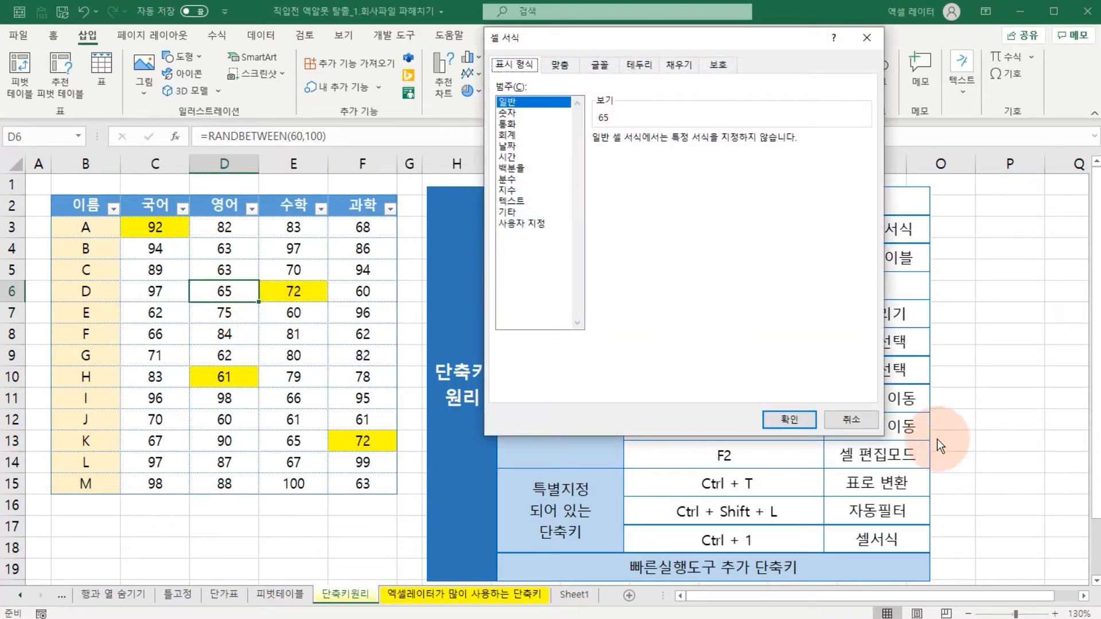
Step: Close the Format Cells dialog without changes, then merge and center the blank cells C17:D18 and unmerge them
{"action": "left_click", "coordinate": [851, 419]}
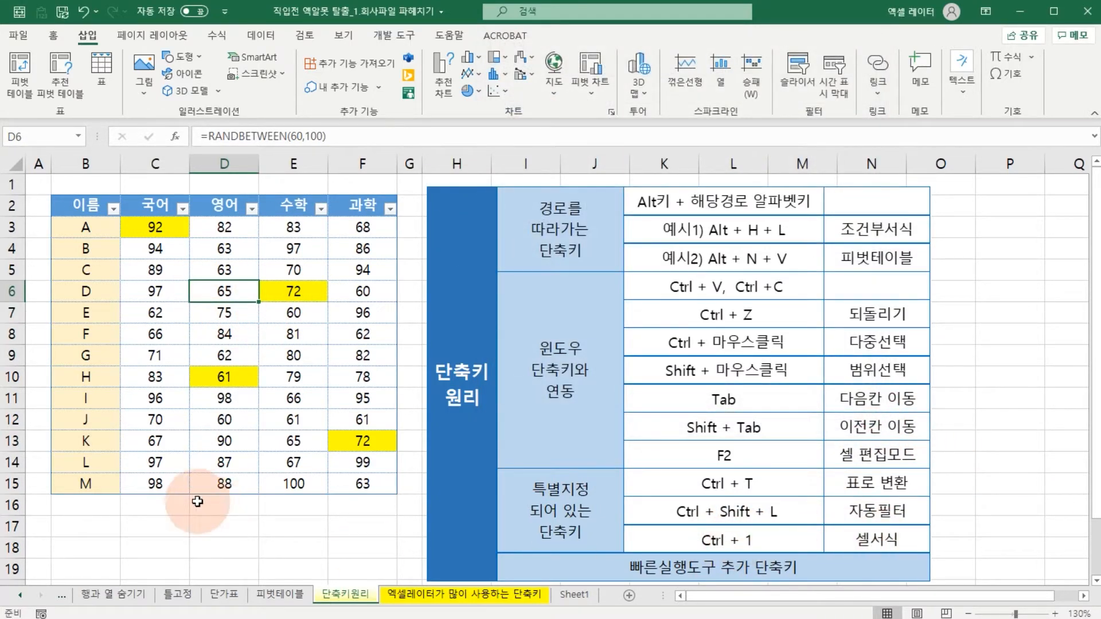
{"action": "left_click", "coordinate": [225, 462]}
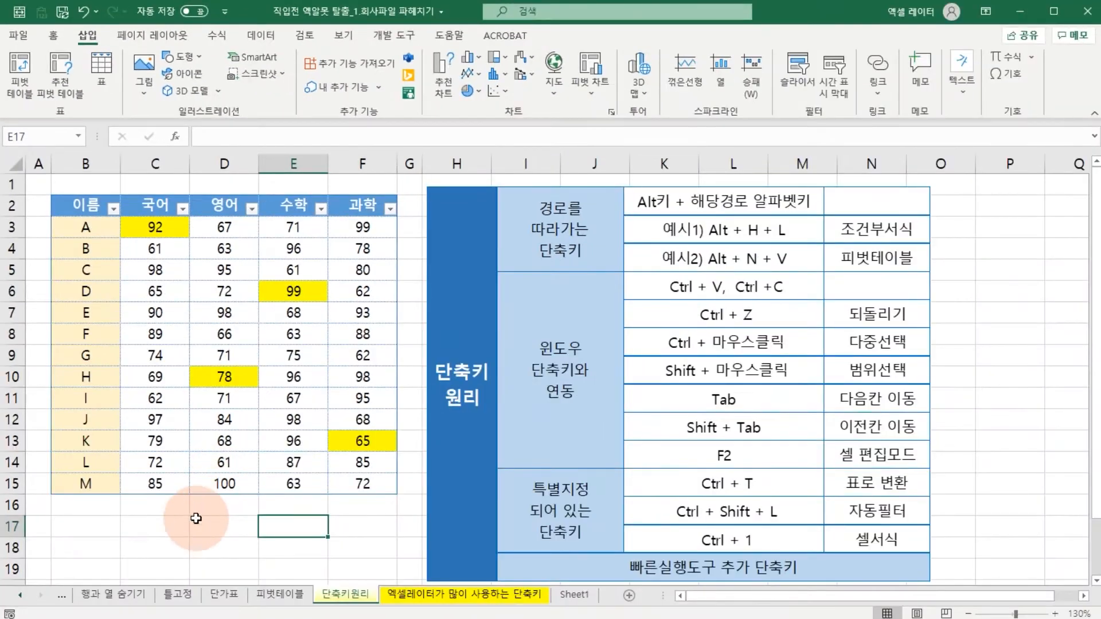
{"action": "left_click_drag", "start_coordinate": [177, 531], "coordinate": [227, 554]}
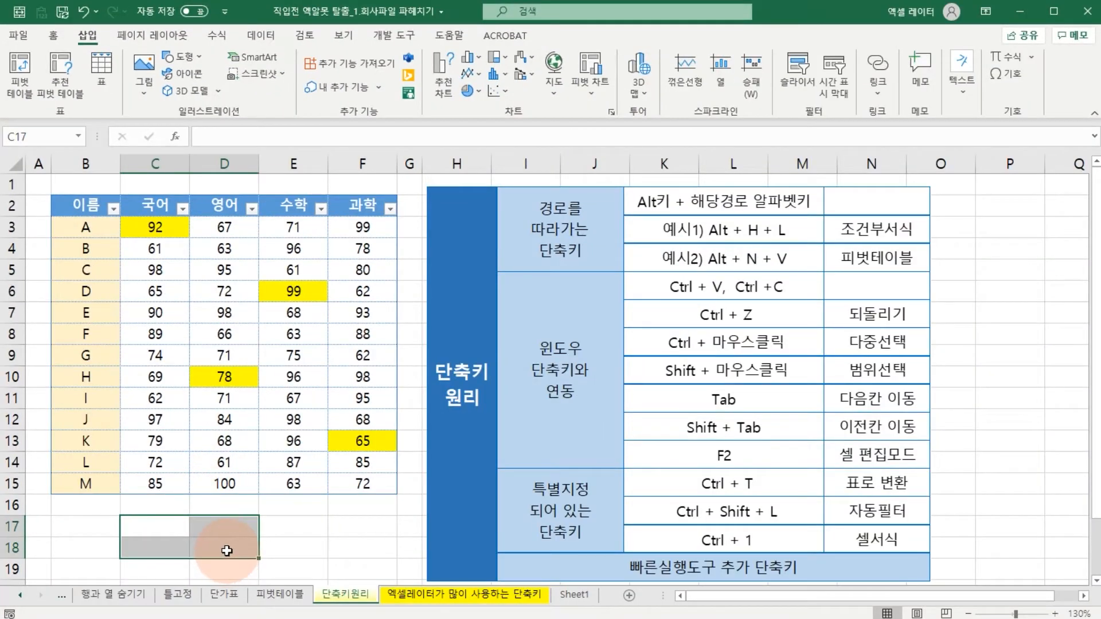
{"action": "key", "text": "alt+1"}
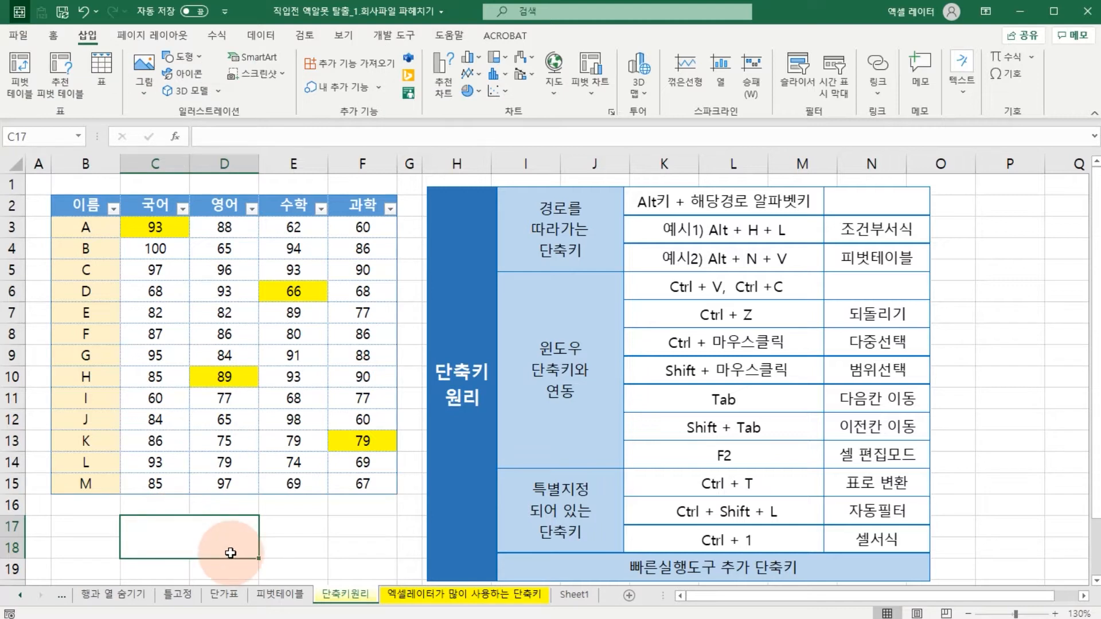
{"action": "key", "text": "alt+1"}
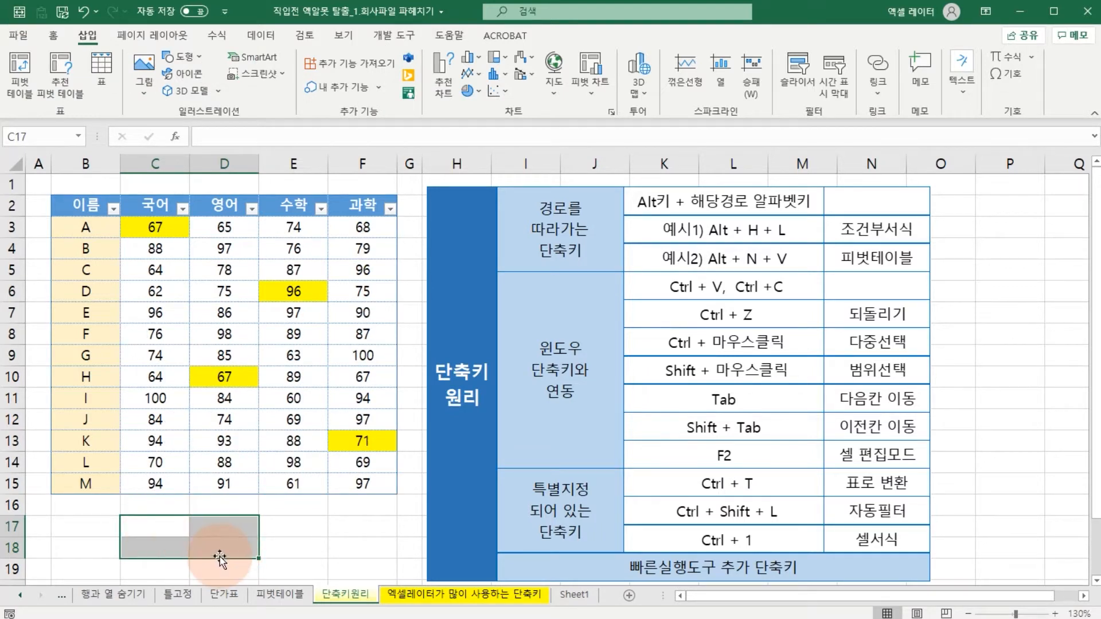
Step: Open the Quick Access Toolbar customization options and add the PivotTable (피벗 테이블) command after Paste Values (값 붙여넣기)
{"action": "left_click", "coordinate": [226, 11]}
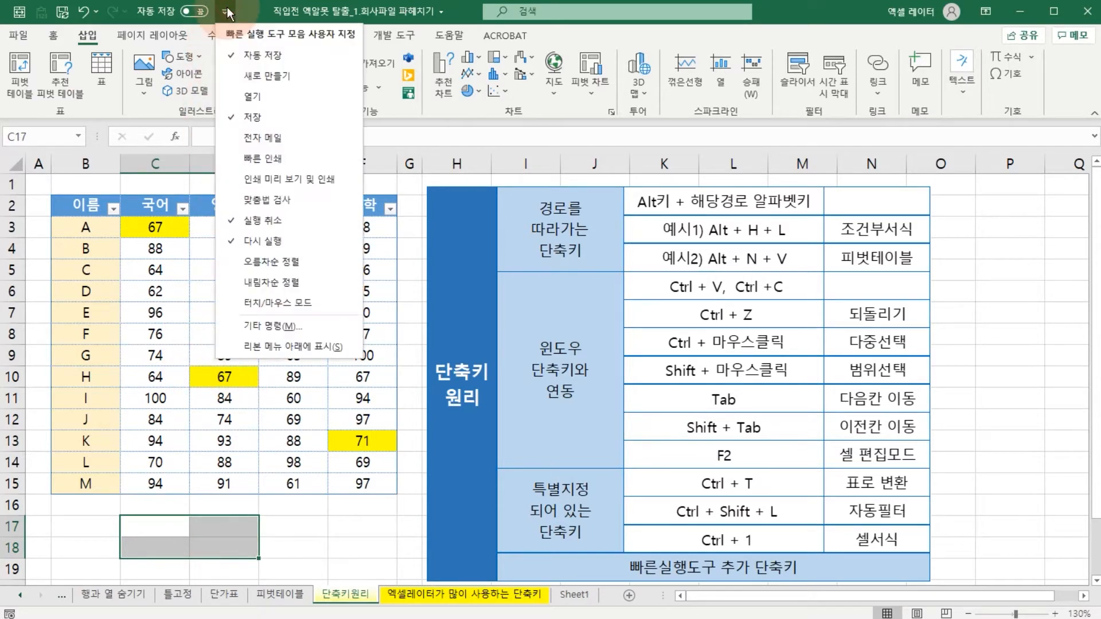
{"action": "left_click", "coordinate": [280, 324]}
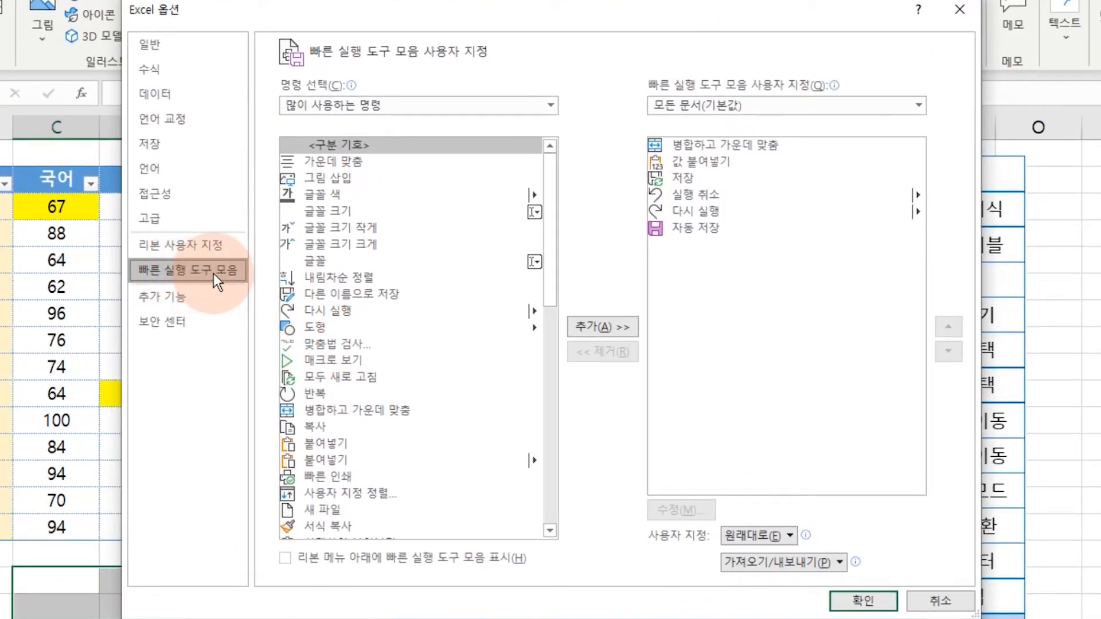
{"action": "left_click", "coordinate": [728, 150]}
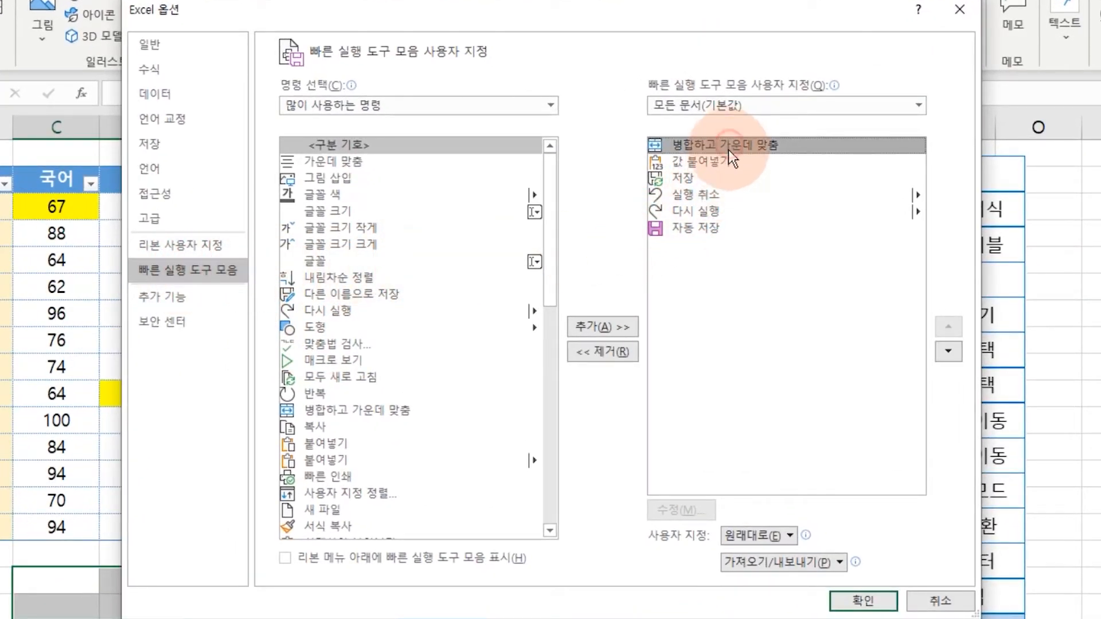
{"action": "left_click", "coordinate": [721, 168]}
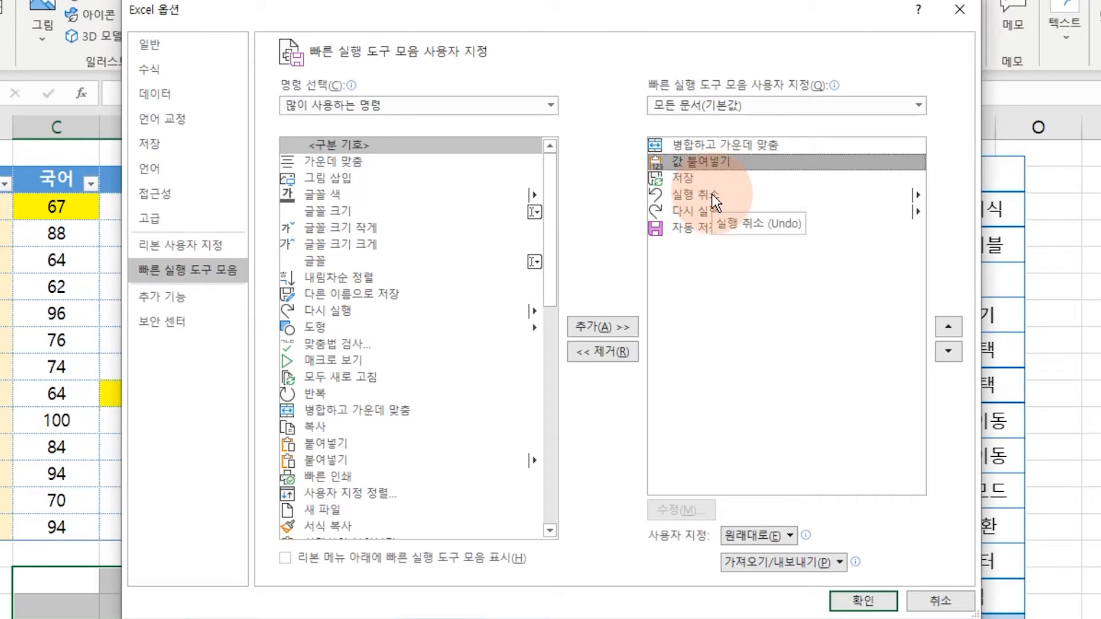
{"action": "left_click_drag", "start_coordinate": [552, 246], "coordinate": [565, 476]}
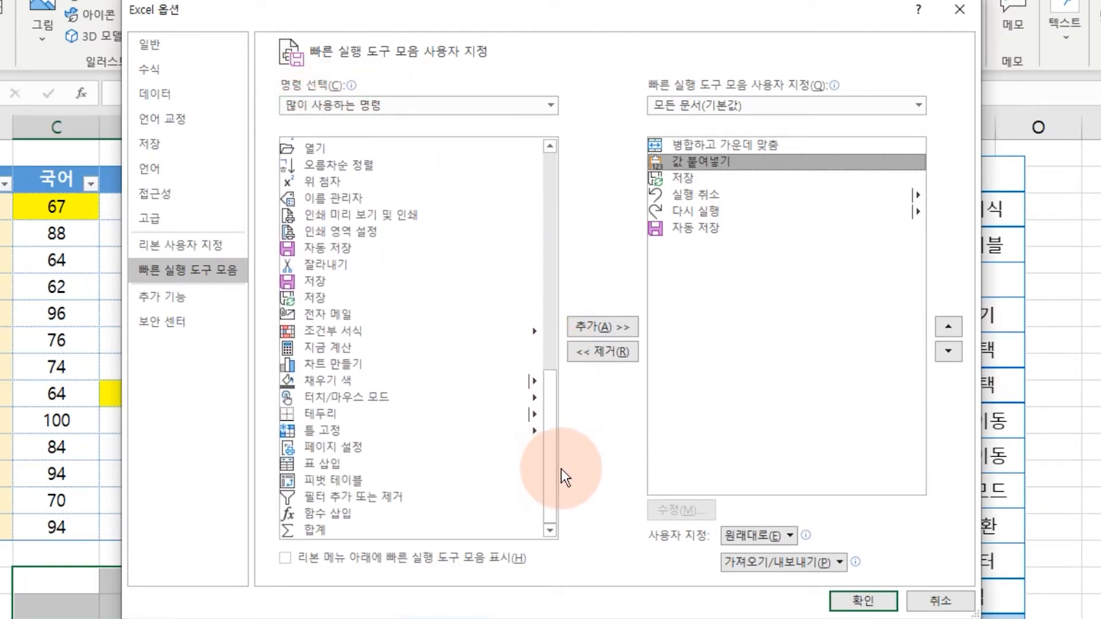
{"action": "left_click", "coordinate": [351, 482]}
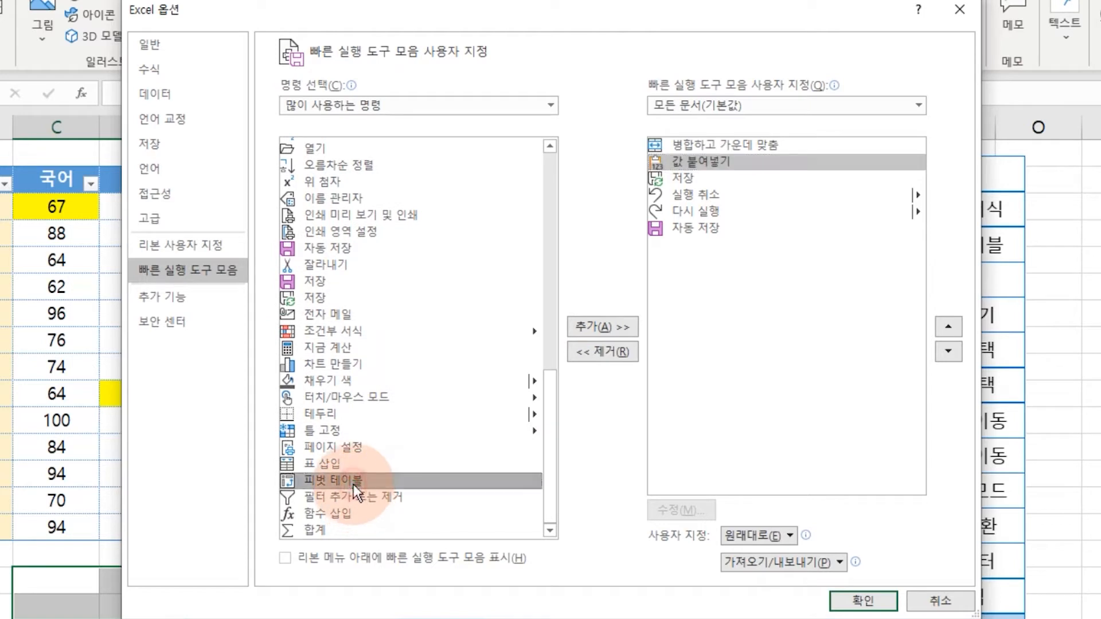
{"action": "left_click", "coordinate": [601, 328]}
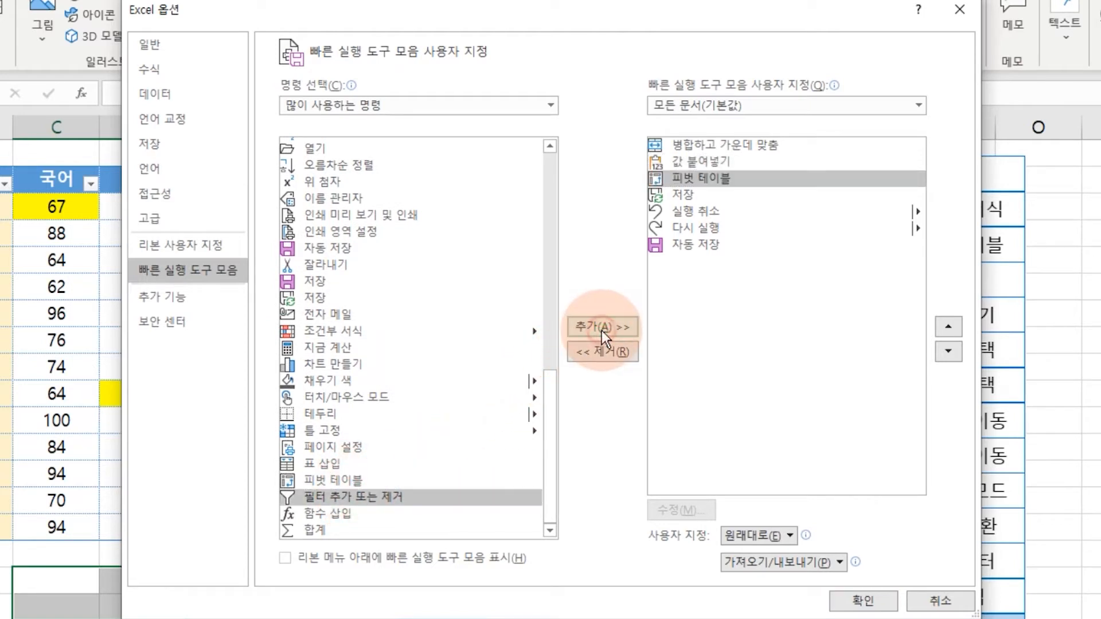
Step: Move the PivotTable (피벗 테이블) command to the first position in the Quick Access Toolbar list and apply the options
{"action": "left_click", "coordinate": [707, 178]}
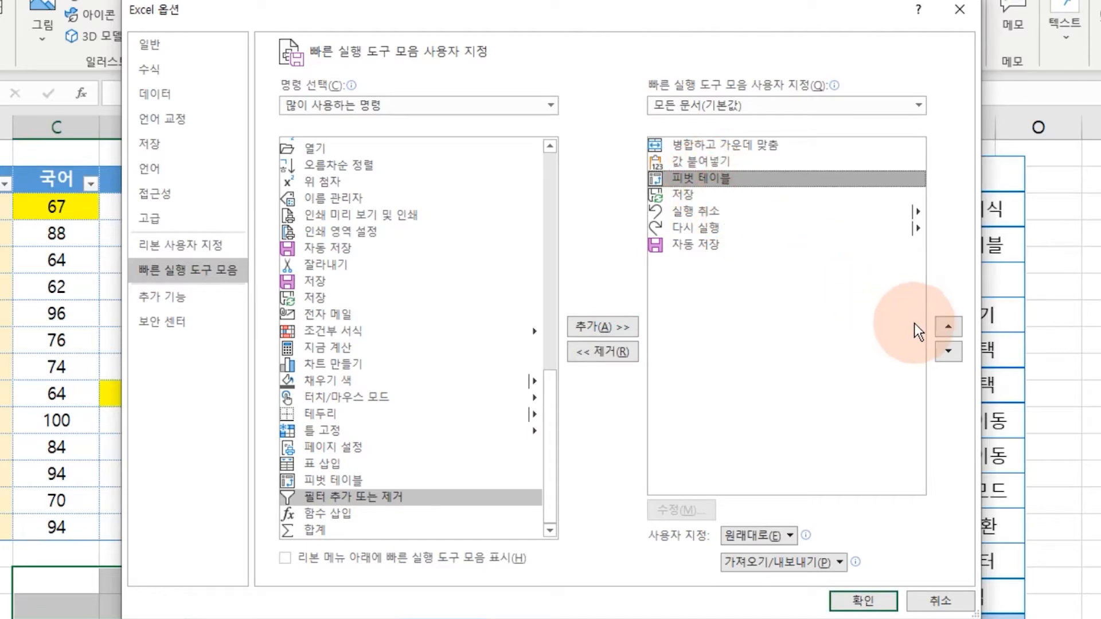
{"action": "left_click", "coordinate": [948, 330]}
{"action": "left_click", "coordinate": [949, 330]}
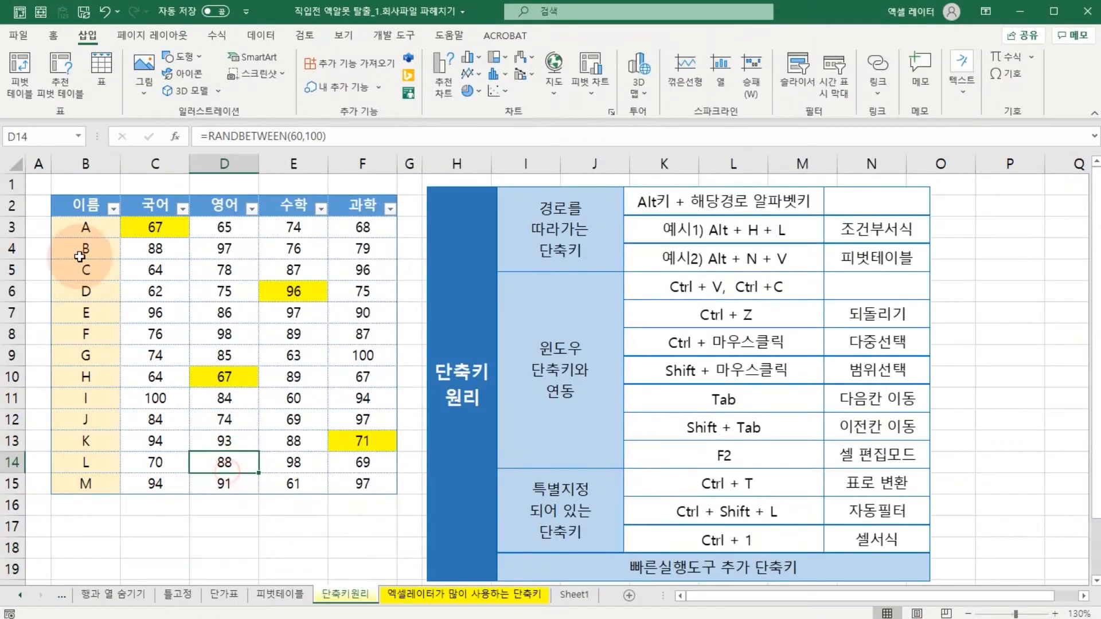
Step: Select the score table B2:F15, start creating a PivotTable with its Quick Access shortcut, and cancel the dialog
{"action": "left_click_drag", "start_coordinate": [86, 205], "coordinate": [371, 484]}
{"action": "key", "text": "alt+1"}
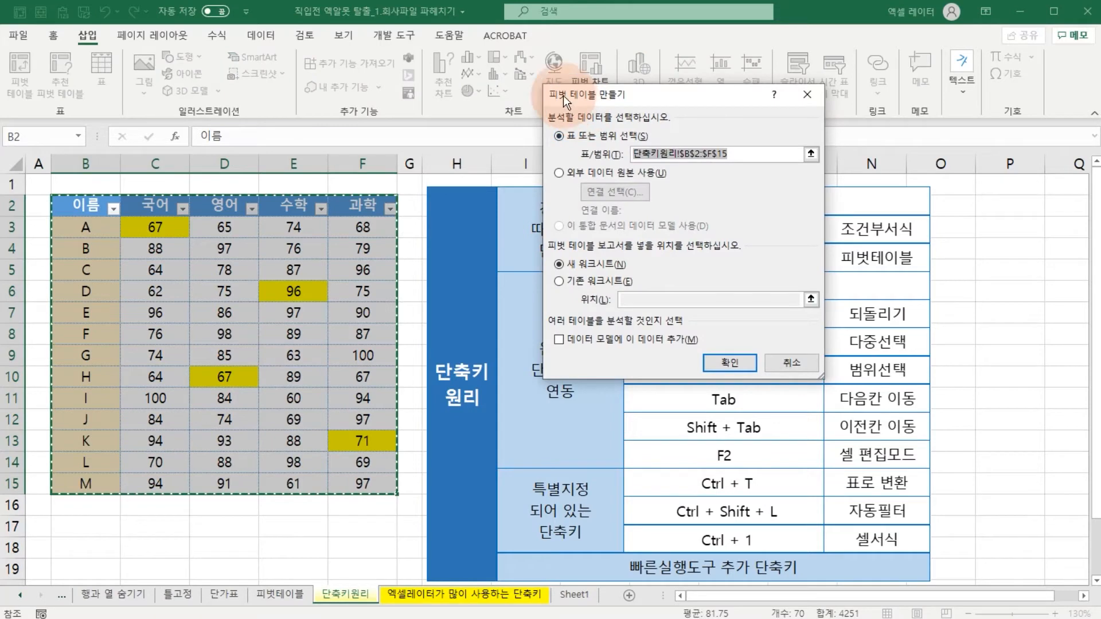
{"action": "left_click", "coordinate": [793, 372]}
{"action": "left_click", "coordinate": [155, 377]}
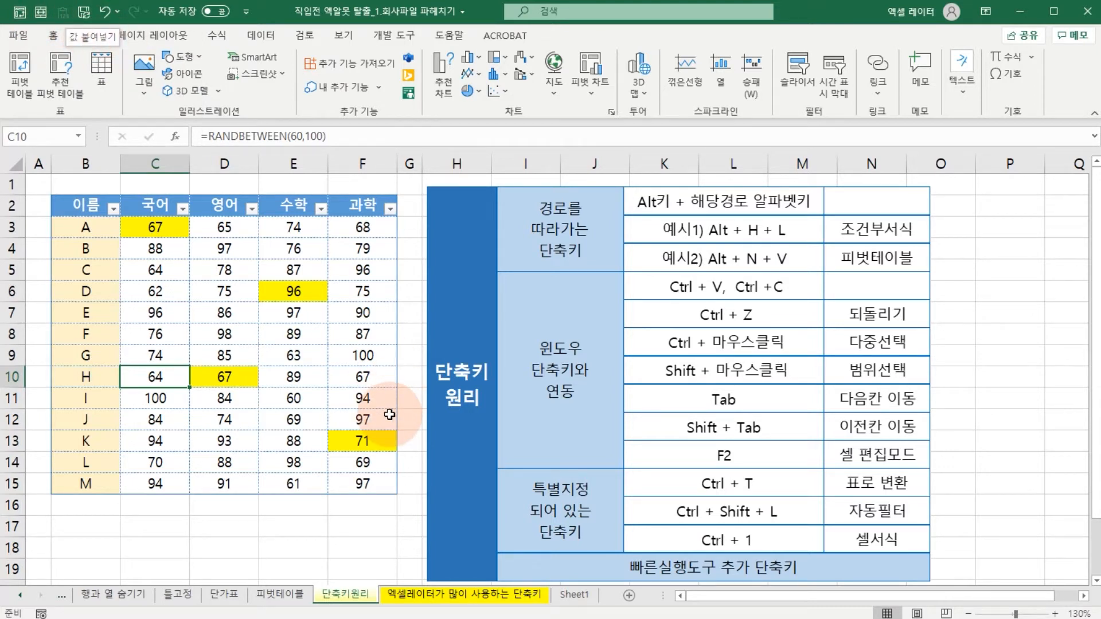
{"action": "left_click", "coordinate": [336, 440]}
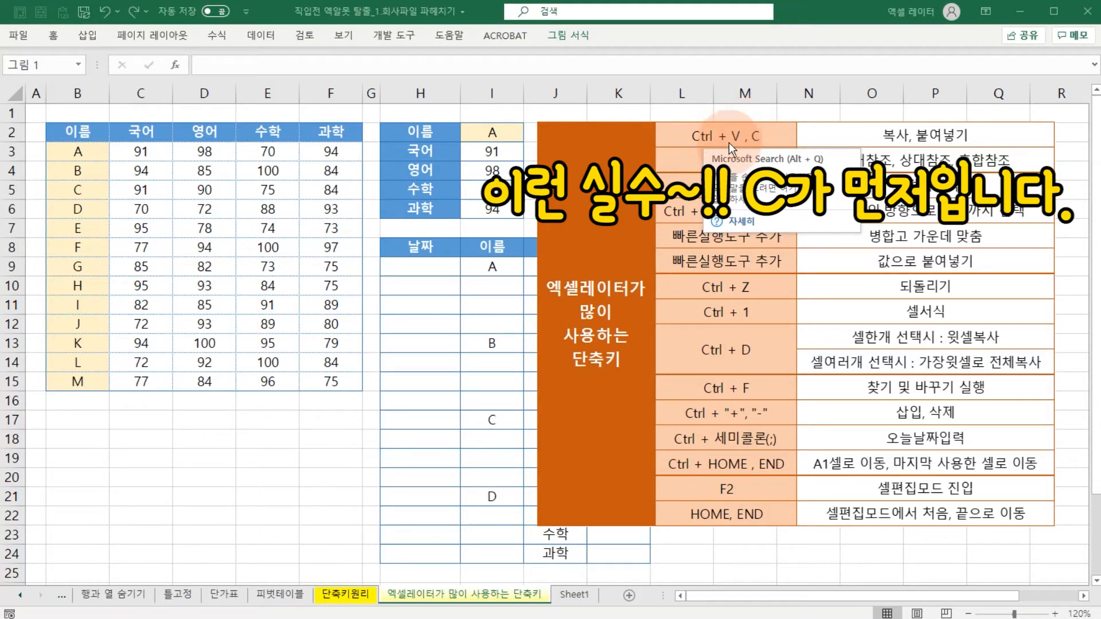
Step: On the 엑셀레이터가 많이 사용하는 단축키 sheet, copy the score table B2:F15 and paste it at B17
{"action": "left_click", "coordinate": [914, 137]}
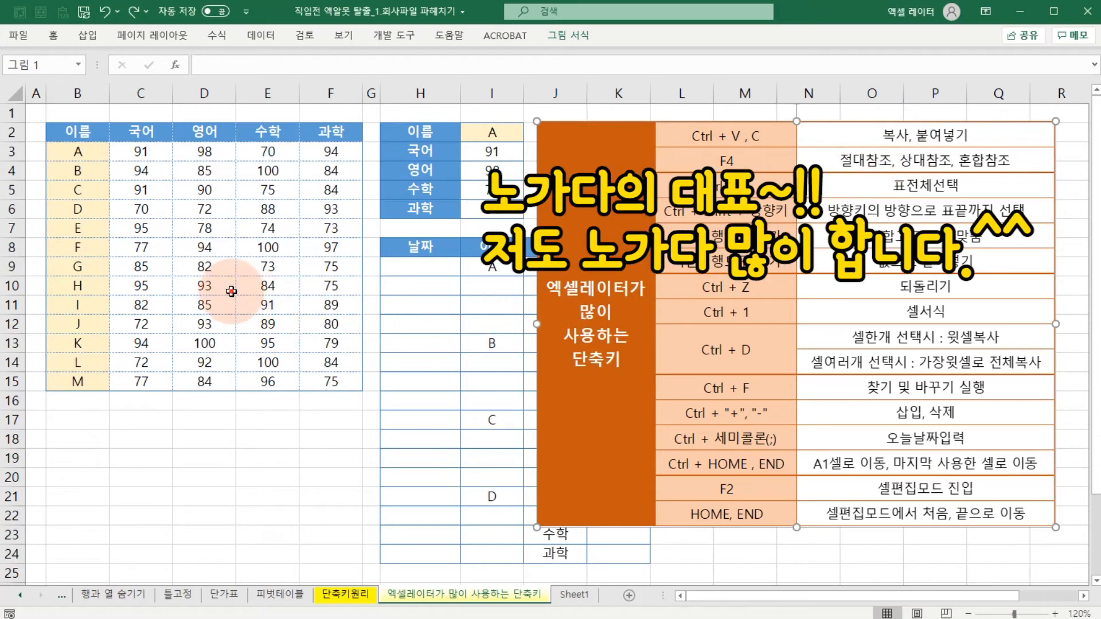
{"action": "left_click", "coordinate": [154, 247]}
{"action": "left_click", "coordinate": [97, 140]}
{"action": "left_click_drag", "start_coordinate": [97, 140], "coordinate": [316, 386]}
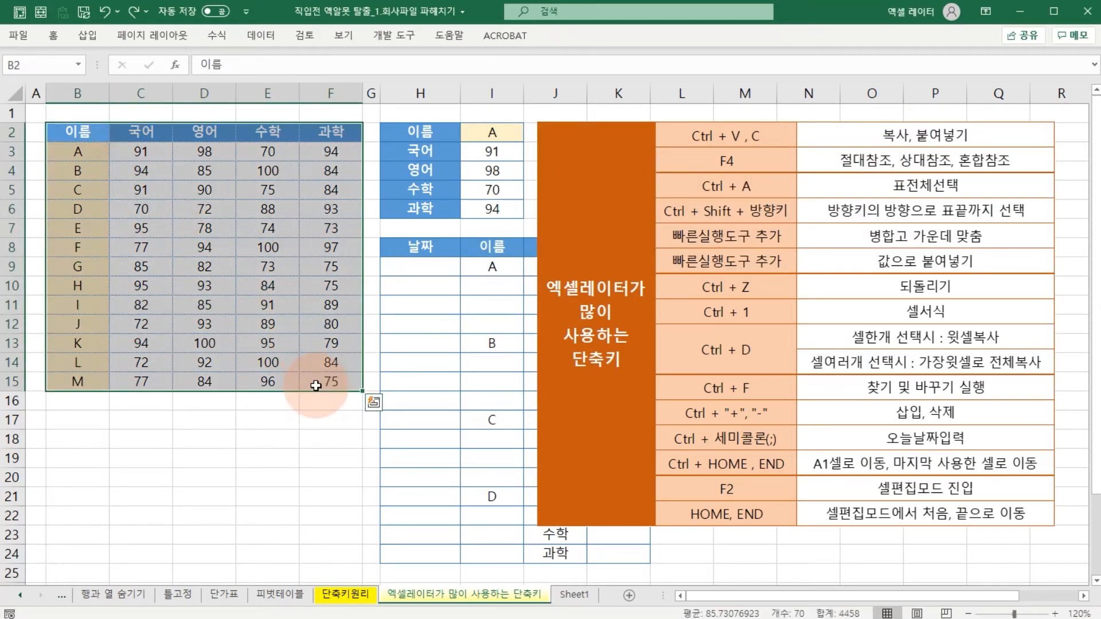
{"action": "key", "text": "ctrl+c"}
{"action": "left_click", "coordinate": [86, 419]}
{"action": "key", "text": "ctrl+v"}
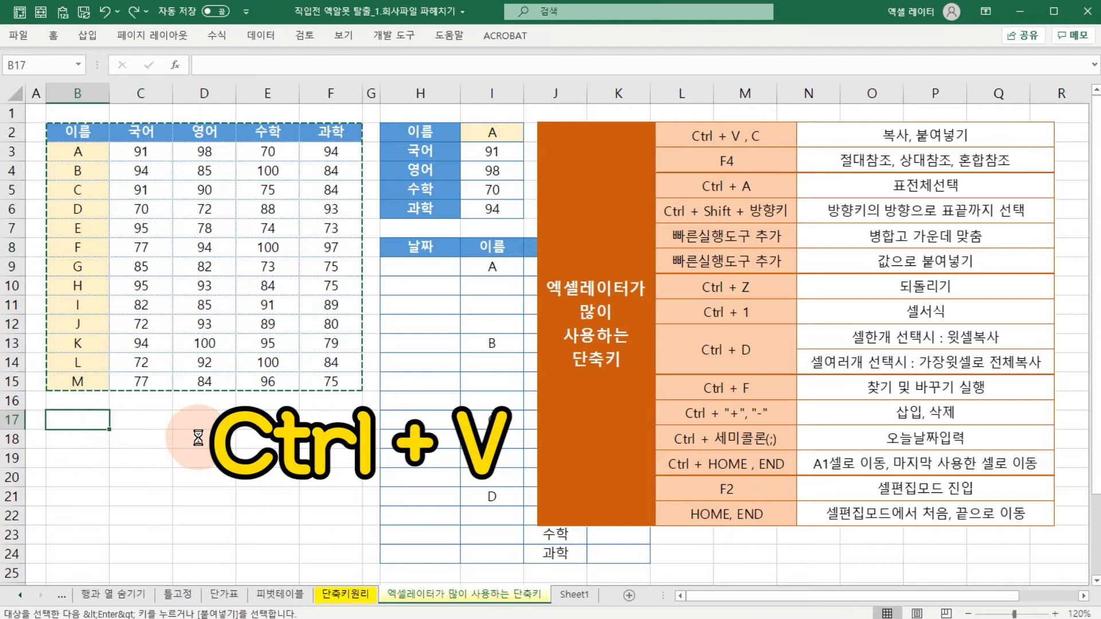
Step: Undo the pasted score table and clear the pending copy selection
{"action": "left_click", "coordinate": [155, 186]}
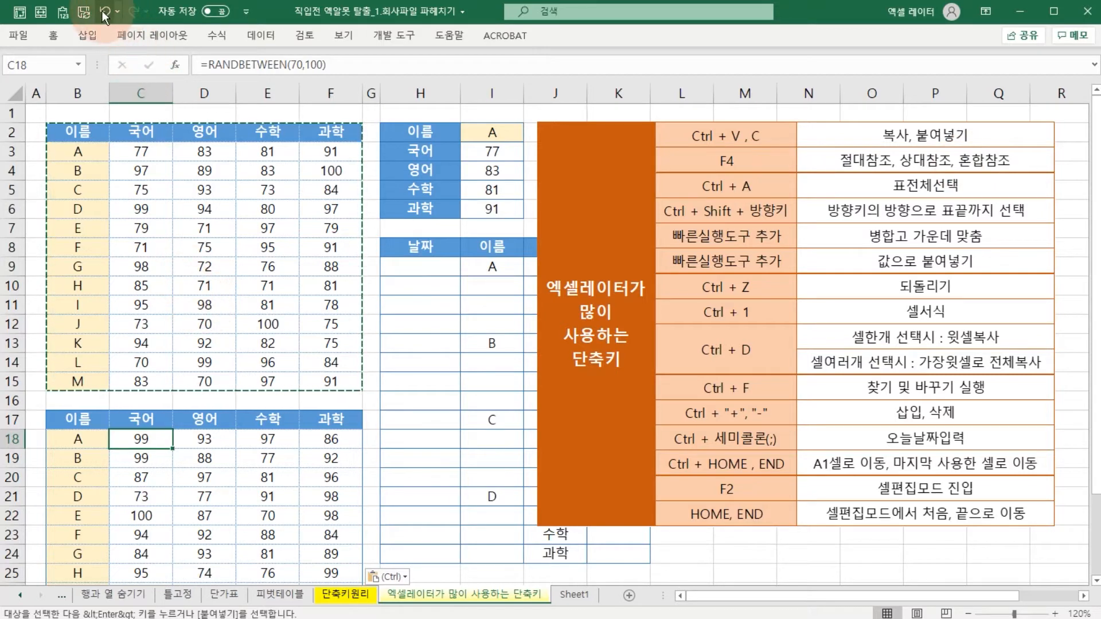
{"action": "left_click", "coordinate": [104, 15]}
{"action": "left_click", "coordinate": [74, 426]}
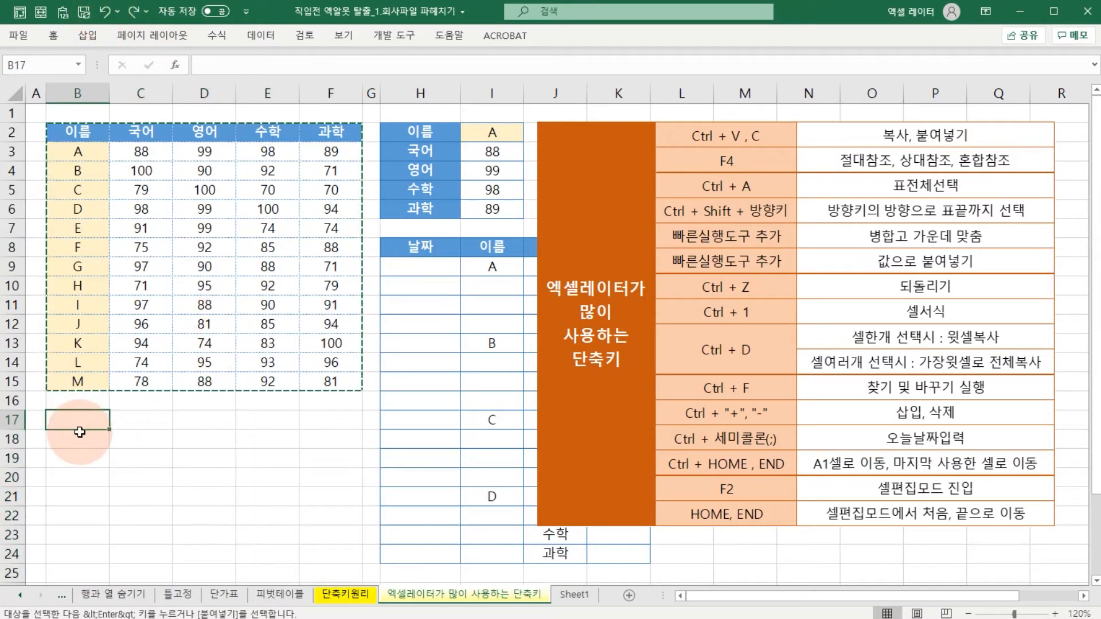
{"action": "key", "text": "Escape"}
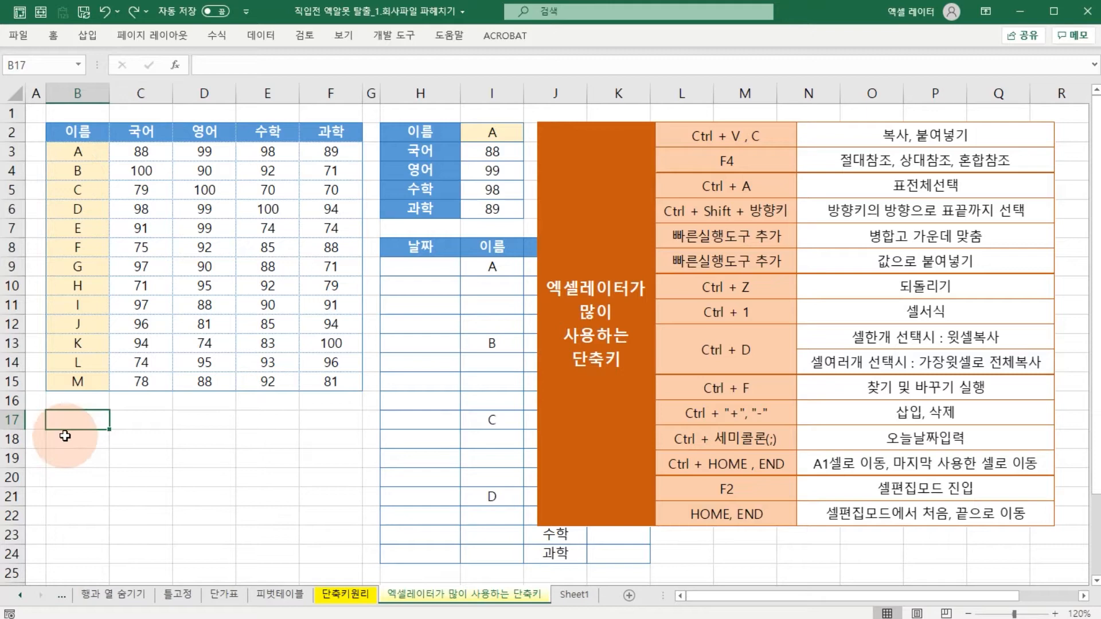
Step: Start a SUM formula in B17 over the 국어 scores C3:C15, make the range absolute, and dismiss the Go To dialog
{"action": "type", "text": "="}
{"action": "type", "text": "sum("}
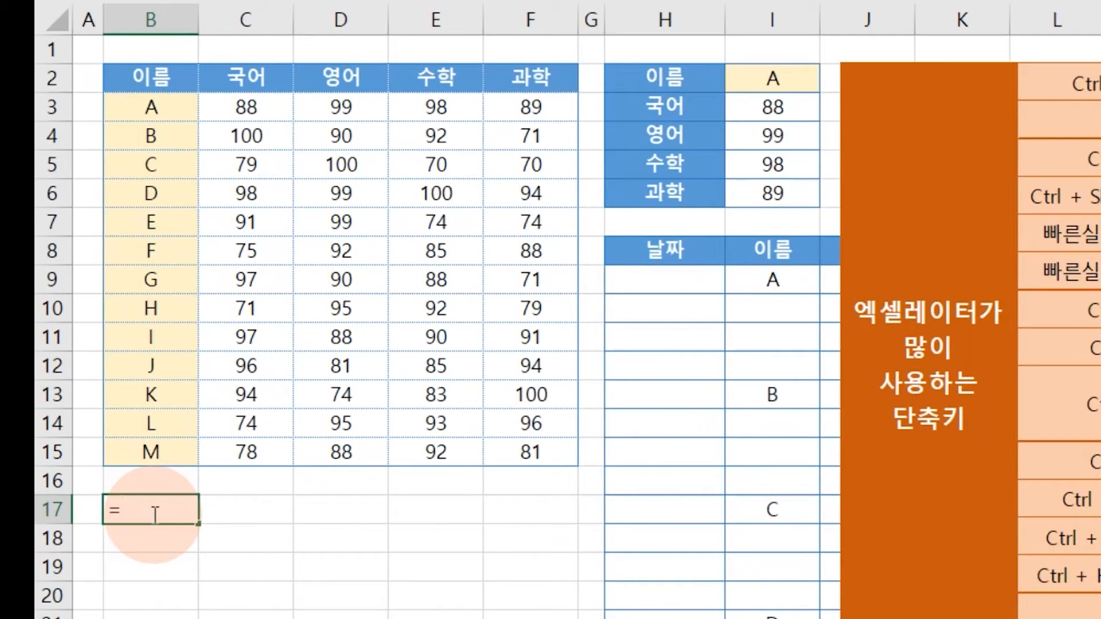
{"action": "left_click_drag", "start_coordinate": [243, 109], "coordinate": [281, 455]}
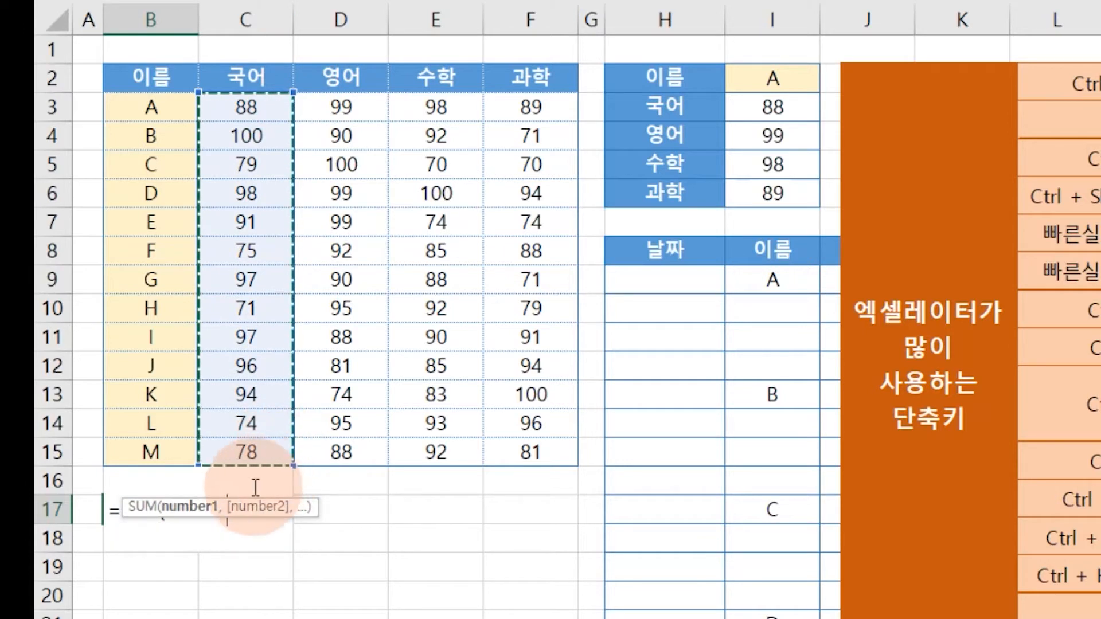
{"action": "left_click_drag", "start_coordinate": [241, 503], "coordinate": [242, 550]}
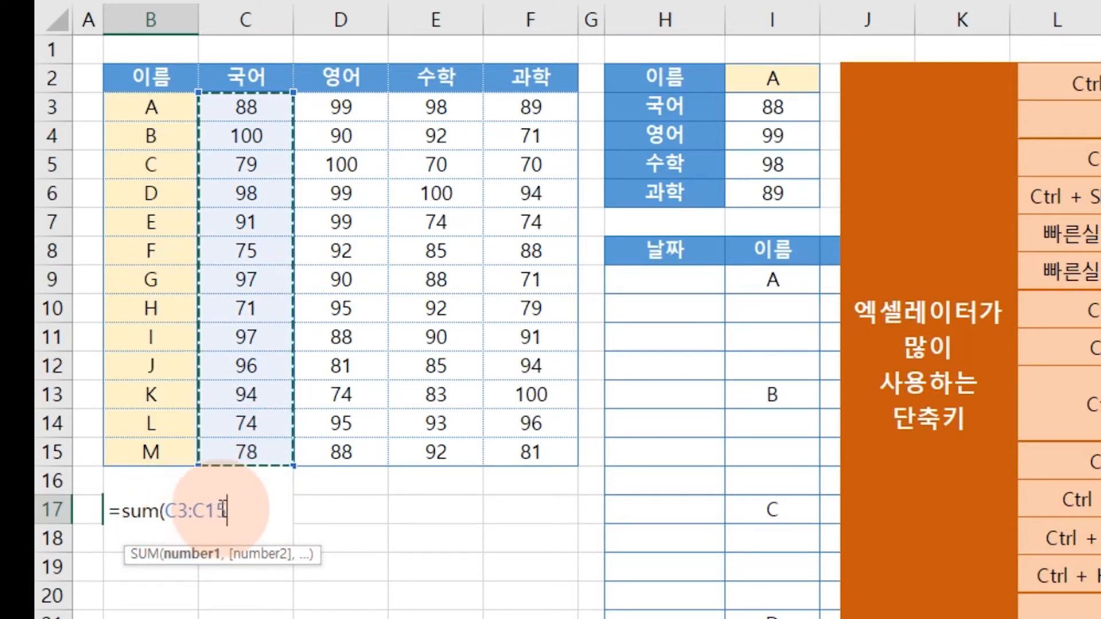
{"action": "key", "text": "F4"}
{"action": "key", "text": "F5"}
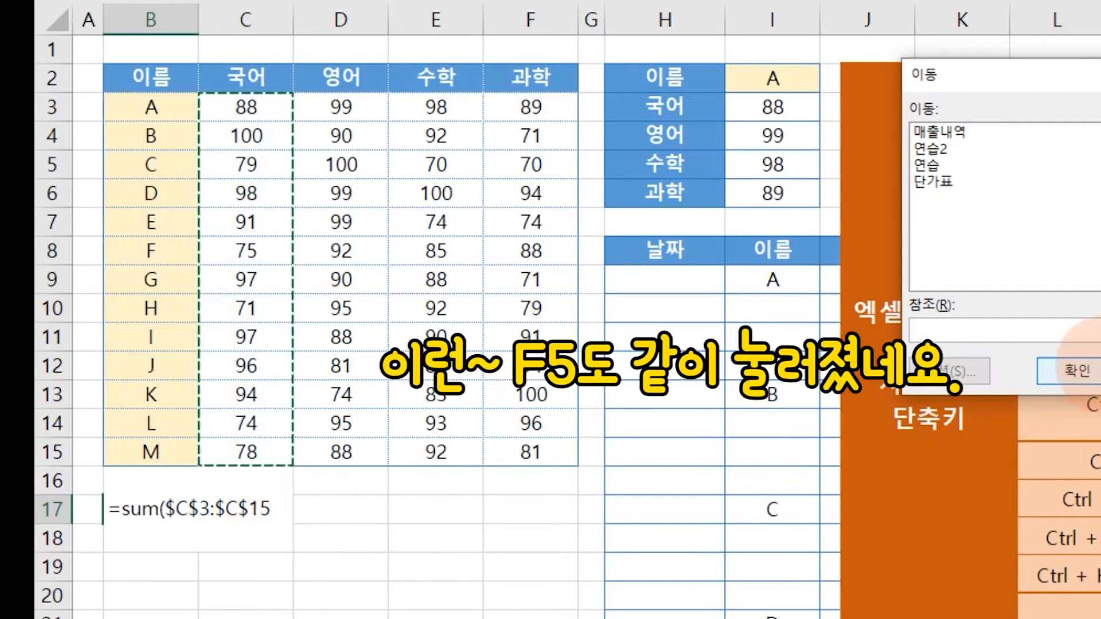
{"action": "left_click", "coordinate": [1100, 371]}
Step: Cycle the SUM range C3:C15 through mixed, relative and absolute references, and cancel the formula in B17
{"action": "key", "text": "F4"}
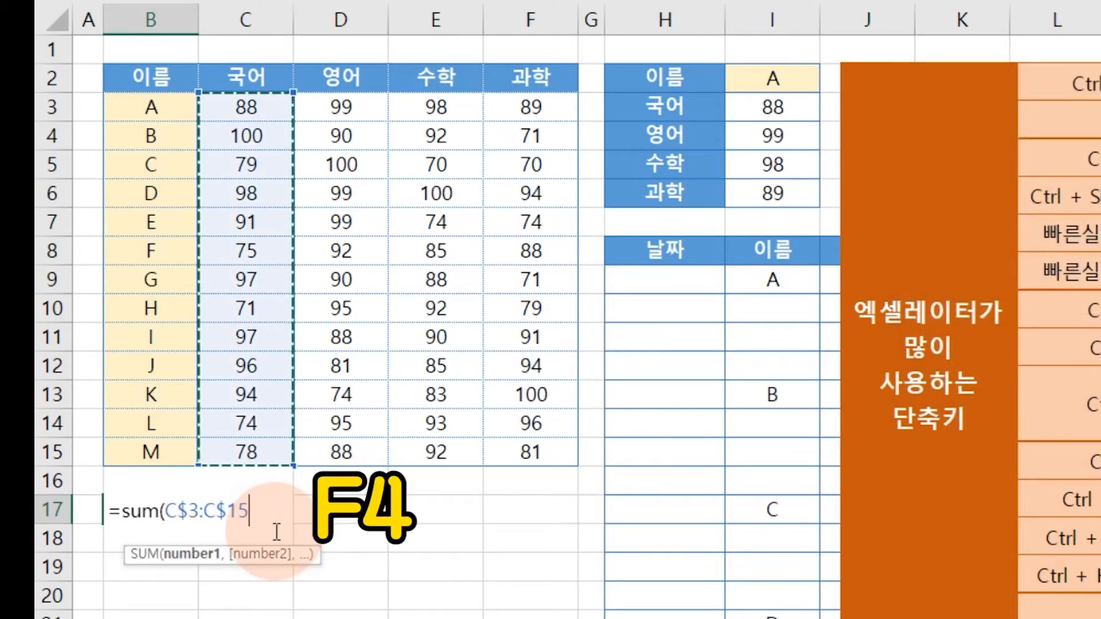
{"action": "key", "text": "F4"}
{"action": "key", "text": "F4"}
{"action": "key", "text": "F4"}
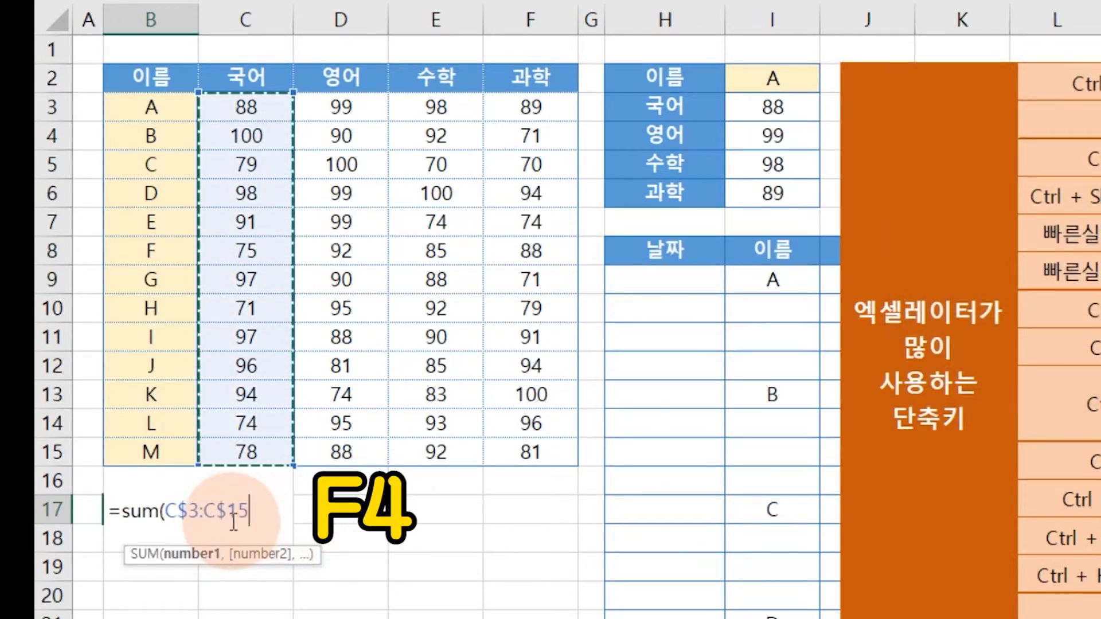
{"action": "key", "text": "F4"}
{"action": "key", "text": "F4"}
{"action": "key", "text": "F4"}
{"action": "key", "text": "F4"}
{"action": "key", "text": "F4"}
{"action": "key", "text": "F4"}
{"action": "key", "text": "F4"}
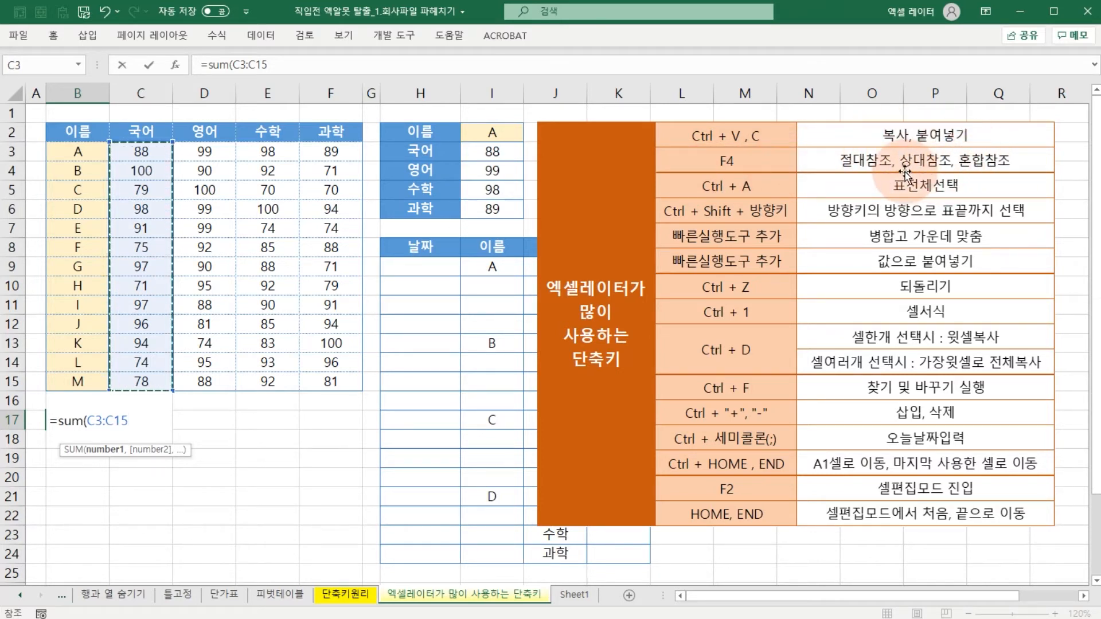
{"action": "key", "text": "Escape"}
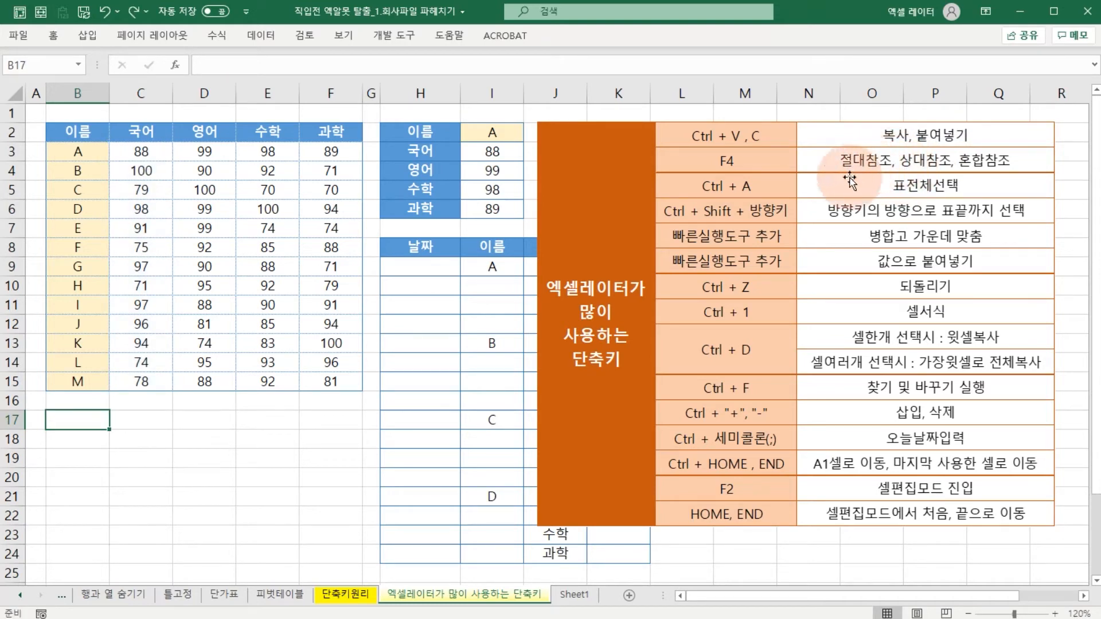
Step: Select the entire score table B2:F15 starting from cell D7, and reduce the selection to cell C4
{"action": "left_click", "coordinate": [204, 232]}
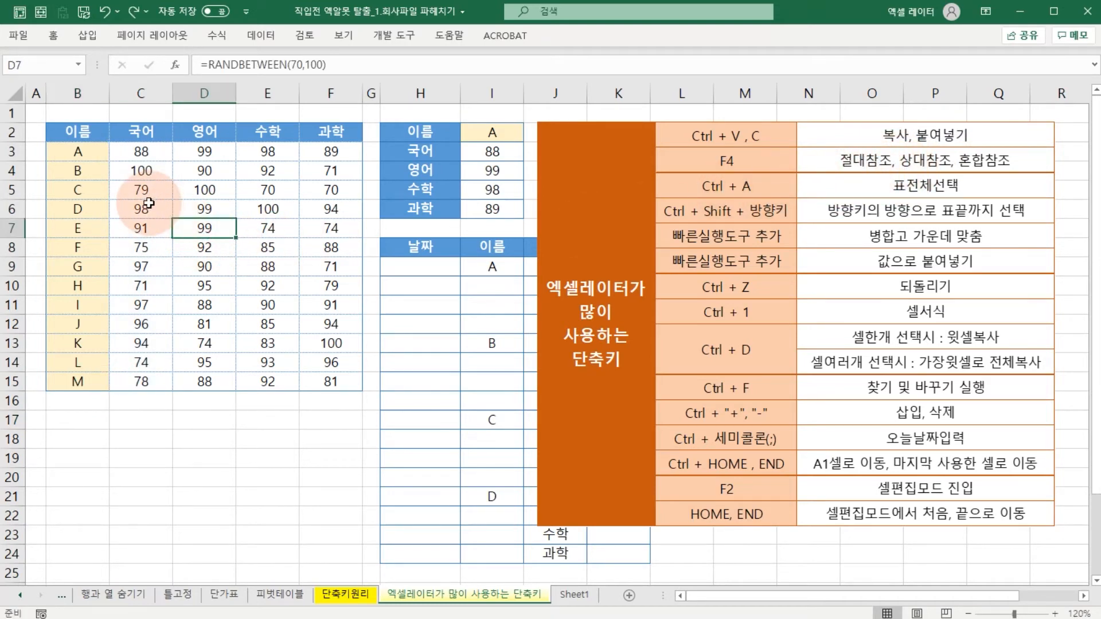
{"action": "key", "text": "ctrl+a"}
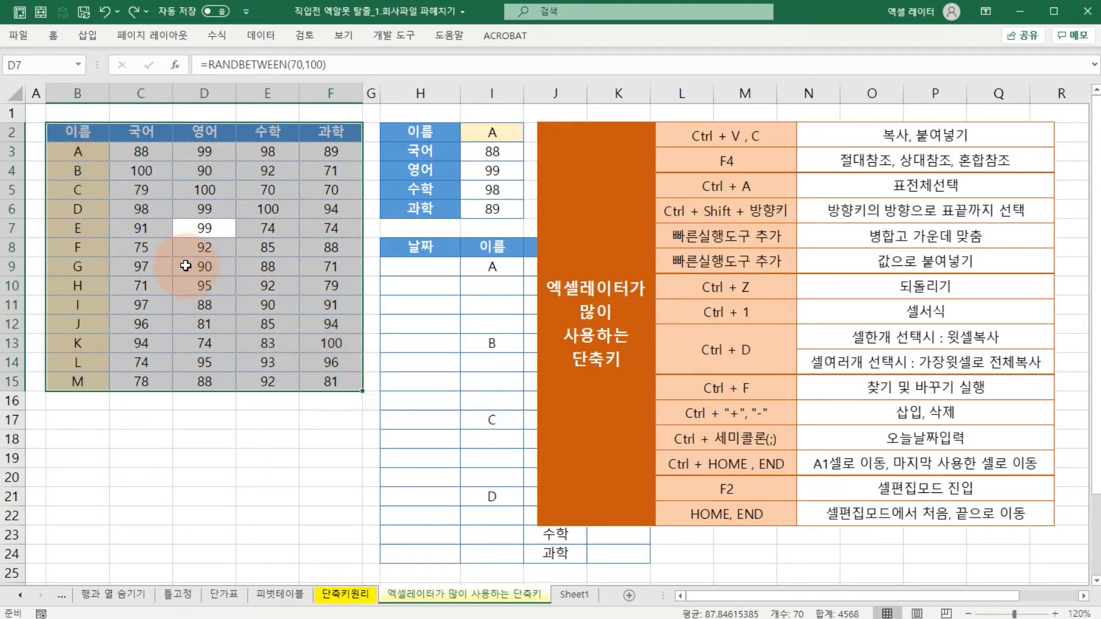
{"action": "left_click", "coordinate": [192, 227]}
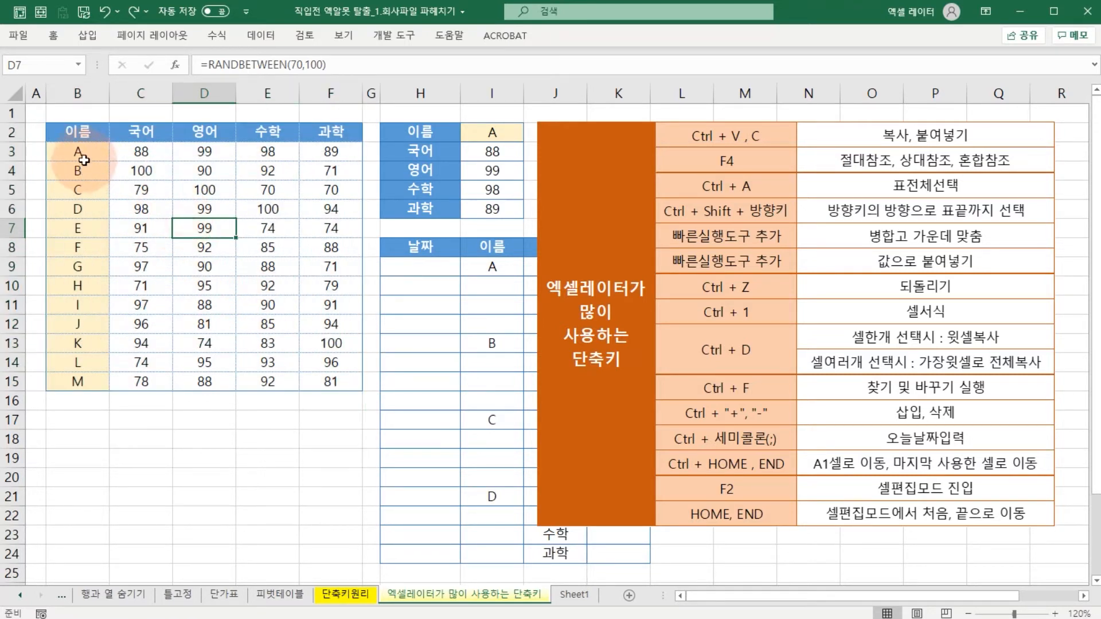
{"action": "left_click", "coordinate": [122, 176]}
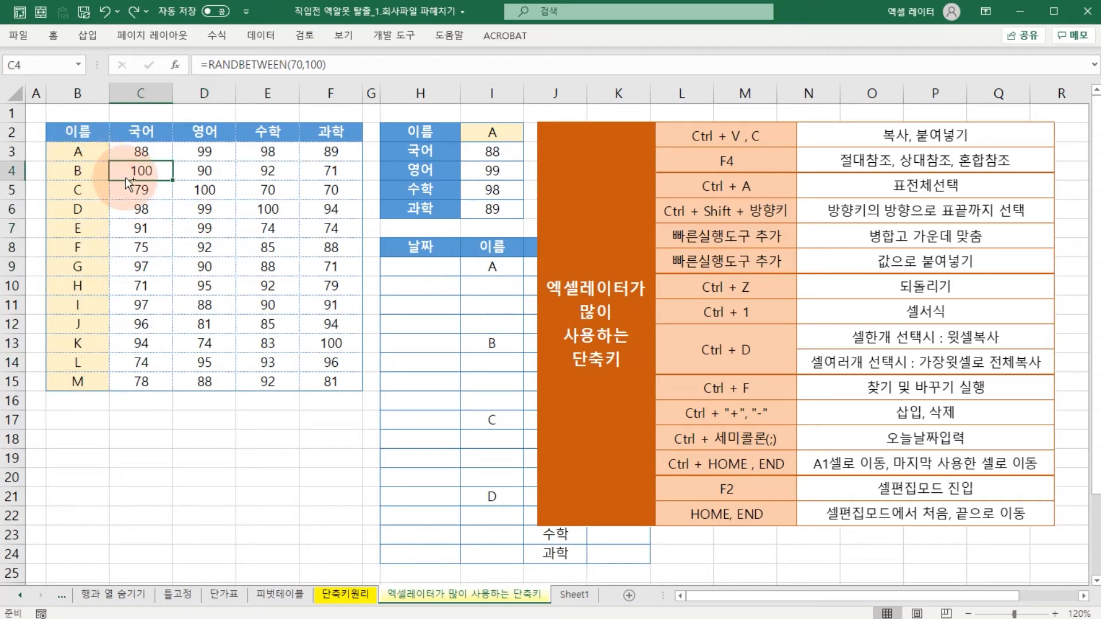
Step: Select the score table's header row B2:F2, and the data rows B3:F15 without the header
{"action": "key", "text": "ctrl+a"}
{"action": "key", "text": "ctrl+q"}
{"action": "key", "text": "Escape"}
{"action": "left_click_drag", "start_coordinate": [80, 136], "coordinate": [327, 134]}
{"action": "left_click", "coordinate": [296, 246]}
{"action": "left_click_drag", "start_coordinate": [83, 154], "coordinate": [331, 384]}
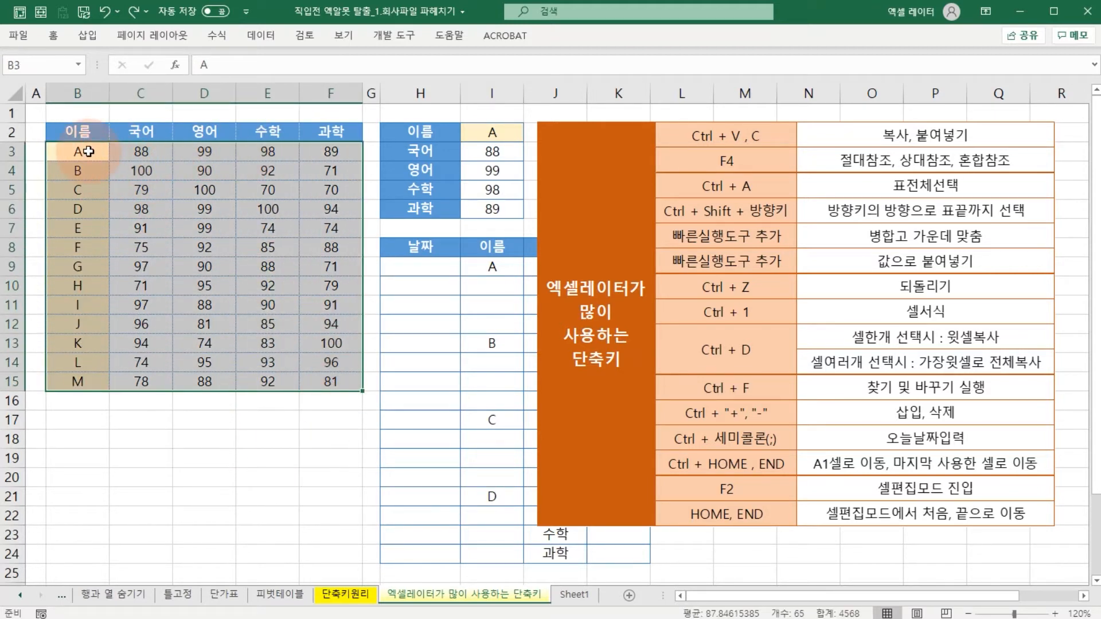
Step: Starting from B3, extend the selection to the last column and last row of the score table, and deselect it
{"action": "left_click", "coordinate": [88, 151]}
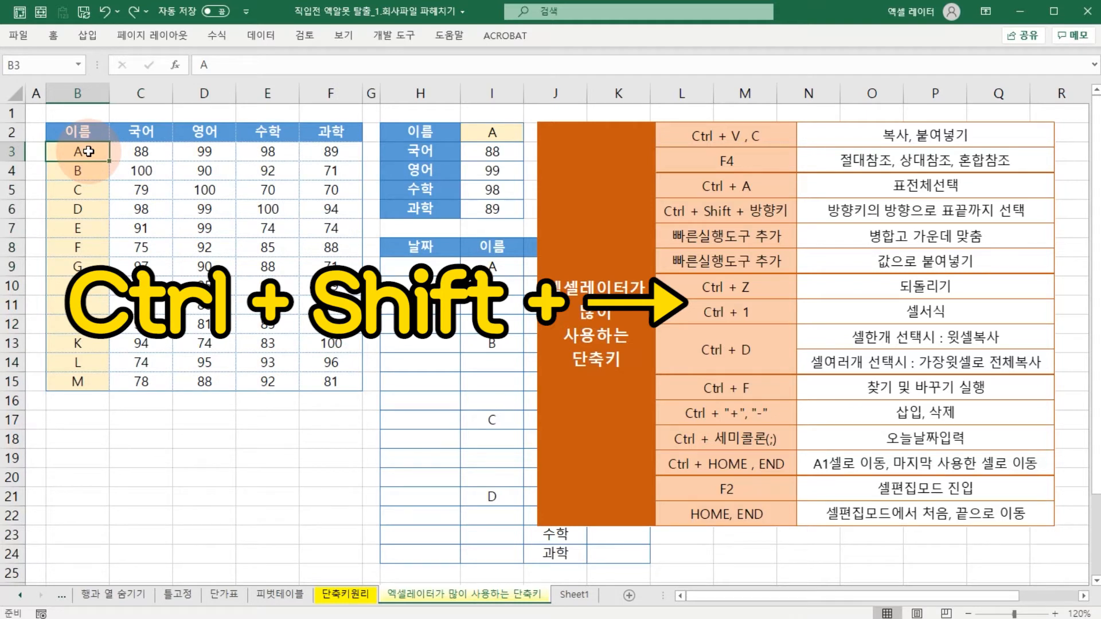
{"action": "key", "text": "ctrl+shift+Right"}
{"action": "key", "text": "ctrl+shift+Down"}
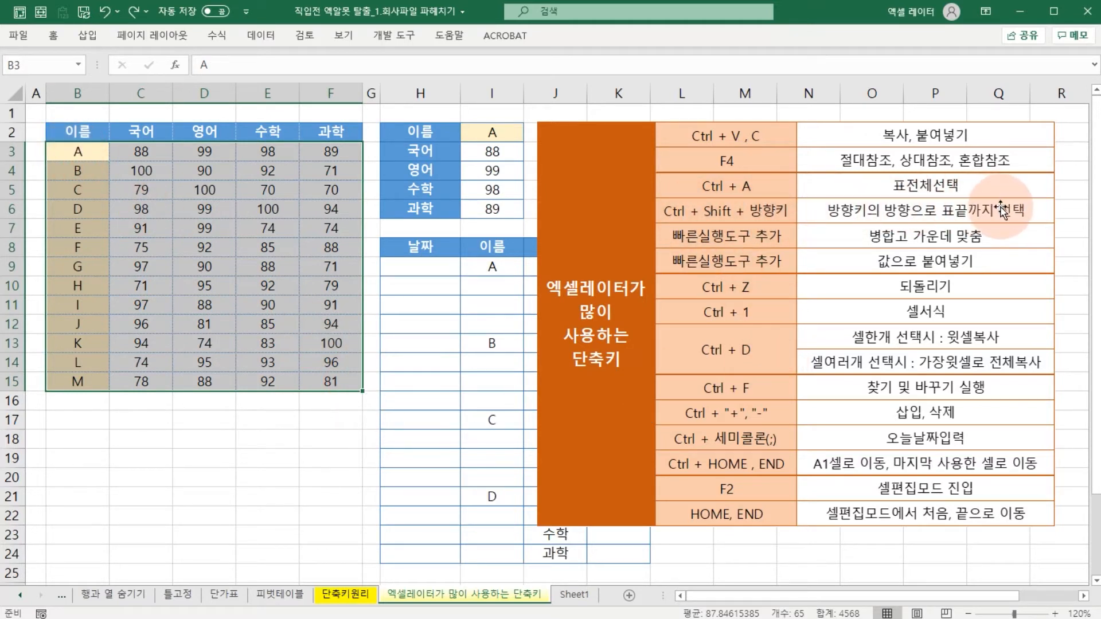
{"action": "left_click", "coordinate": [281, 402]}
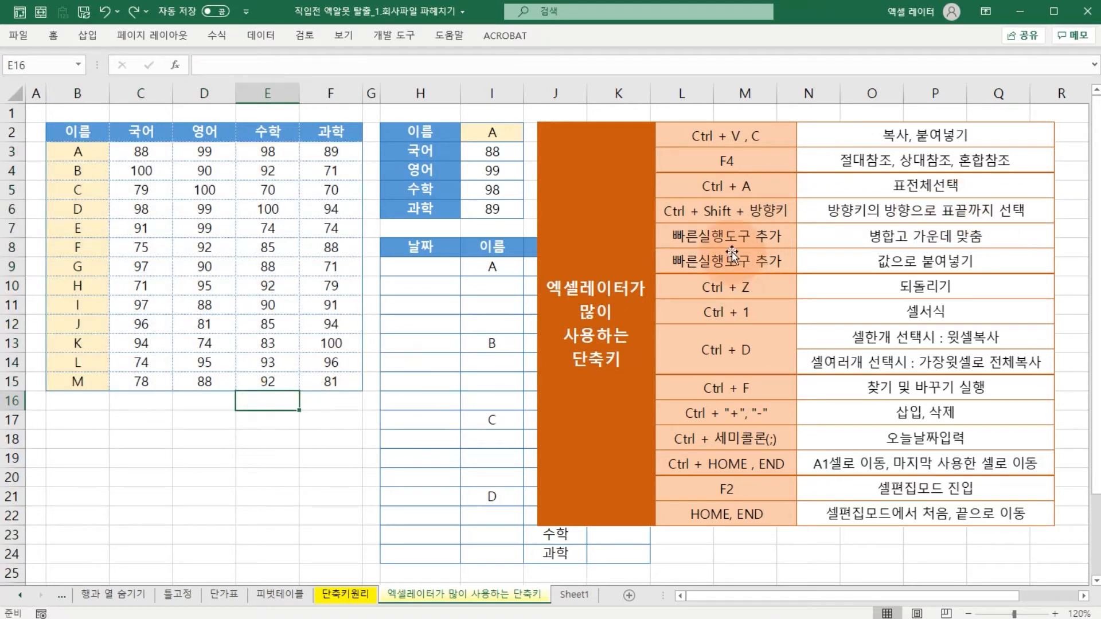
Step: Open the RANDBETWEEN(70,100) formula in C3 for editing and re-enter it to recalculate the random scores
{"action": "left_click", "coordinate": [261, 286]}
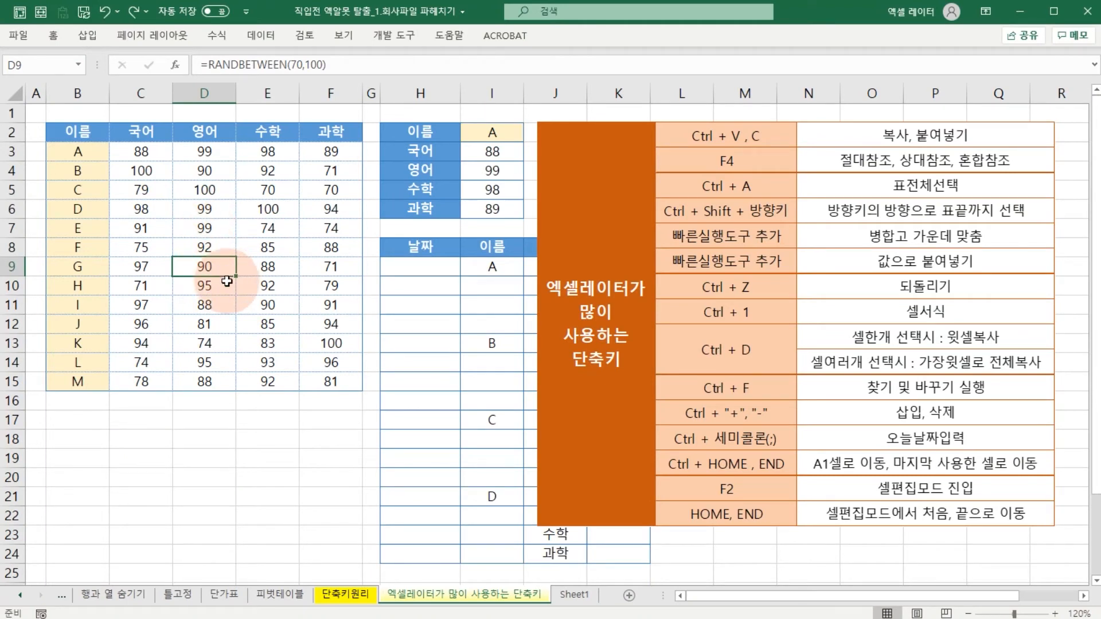
{"action": "left_click", "coordinate": [151, 150]}
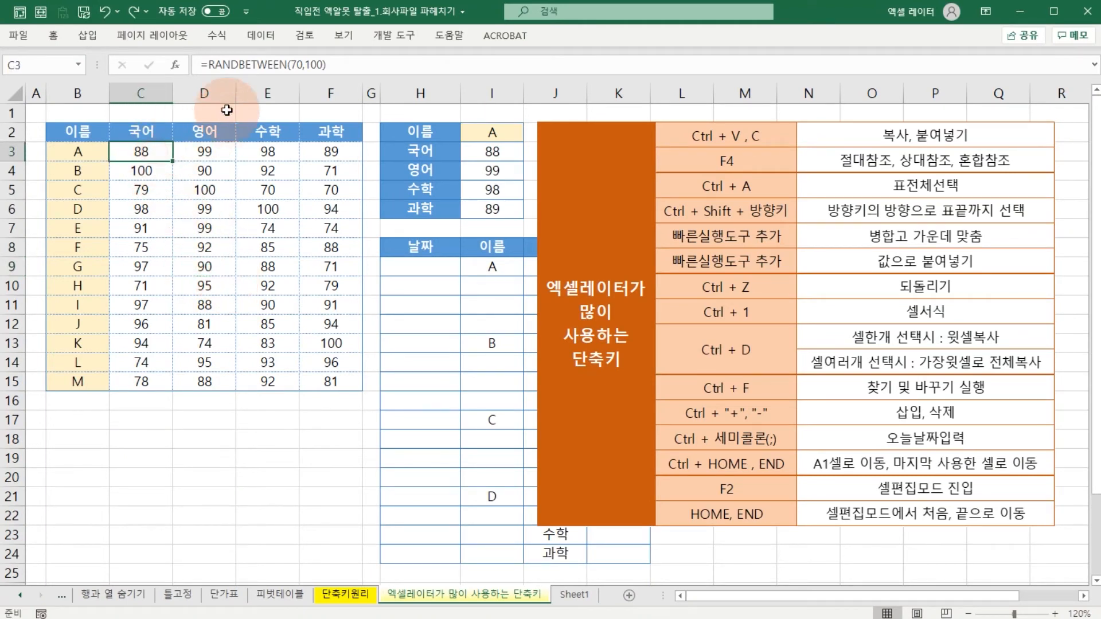
{"action": "left_click", "coordinate": [290, 64]}
{"action": "double_click", "coordinate": [315, 64]}
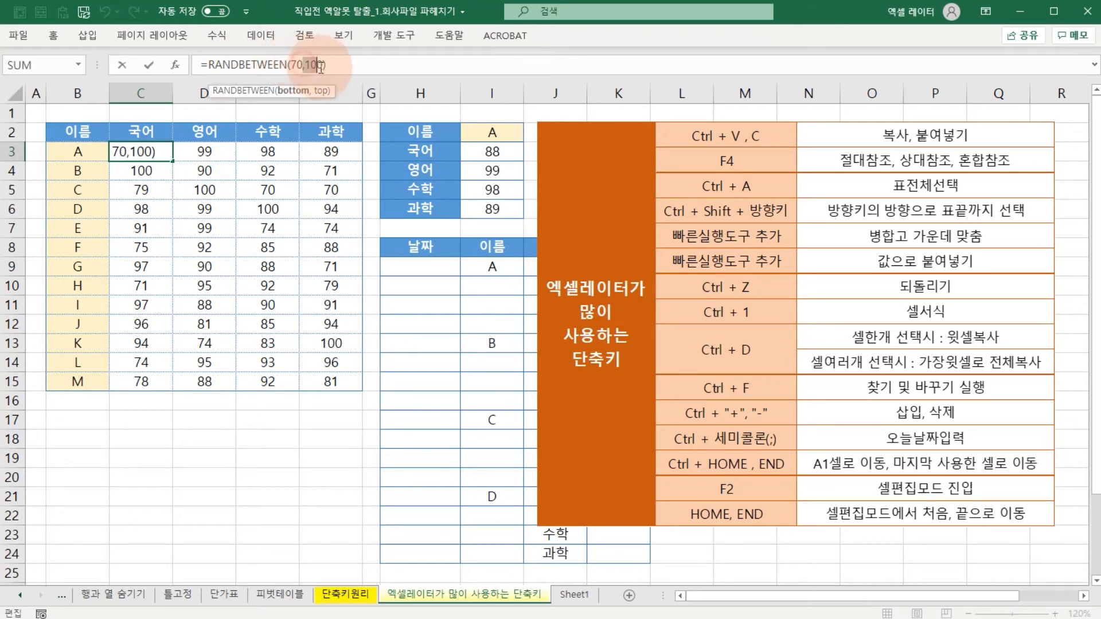
{"action": "left_click", "coordinate": [325, 58]}
{"action": "key", "text": "Return"}
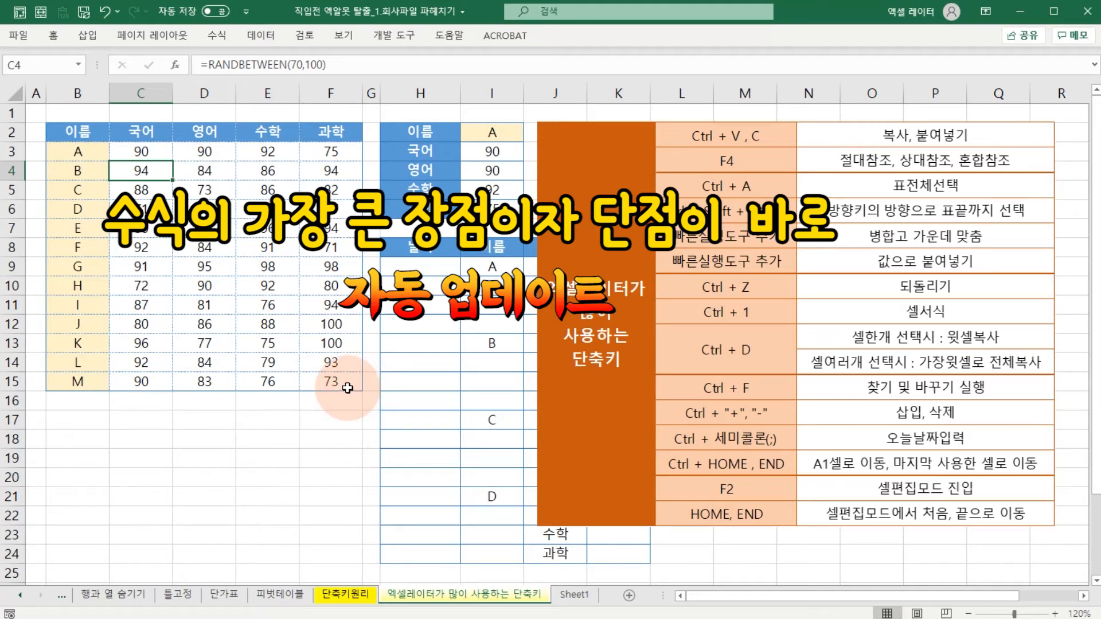
Step: Copy the scores in C3:F15 and paste them over themselves as values only
{"action": "left_click_drag", "start_coordinate": [341, 383], "coordinate": [148, 151]}
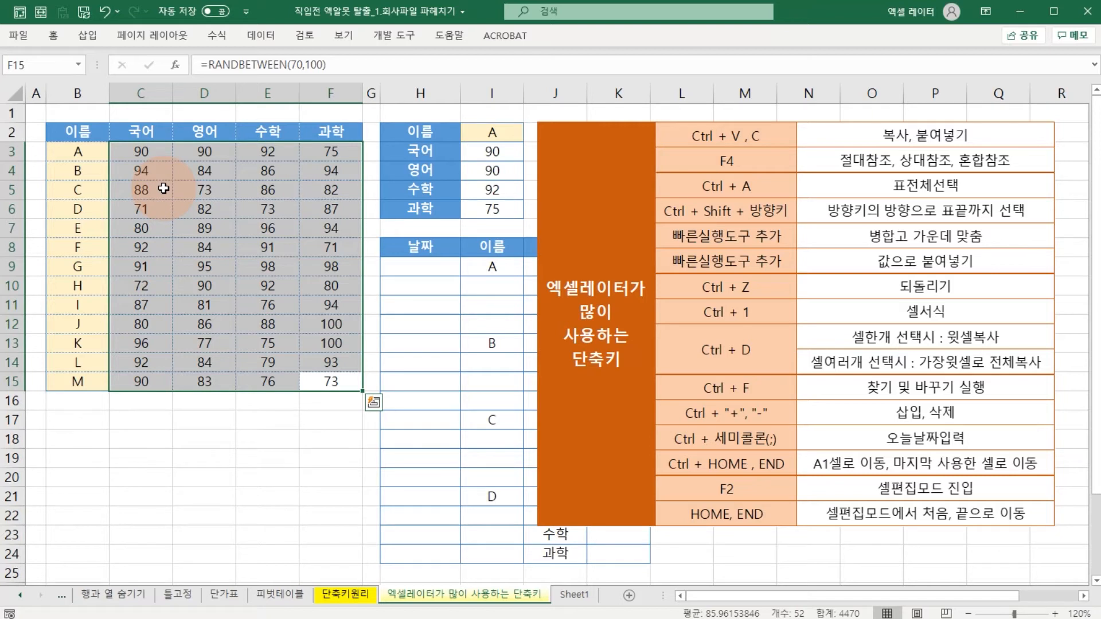
{"action": "key", "text": "ctrl+c"}
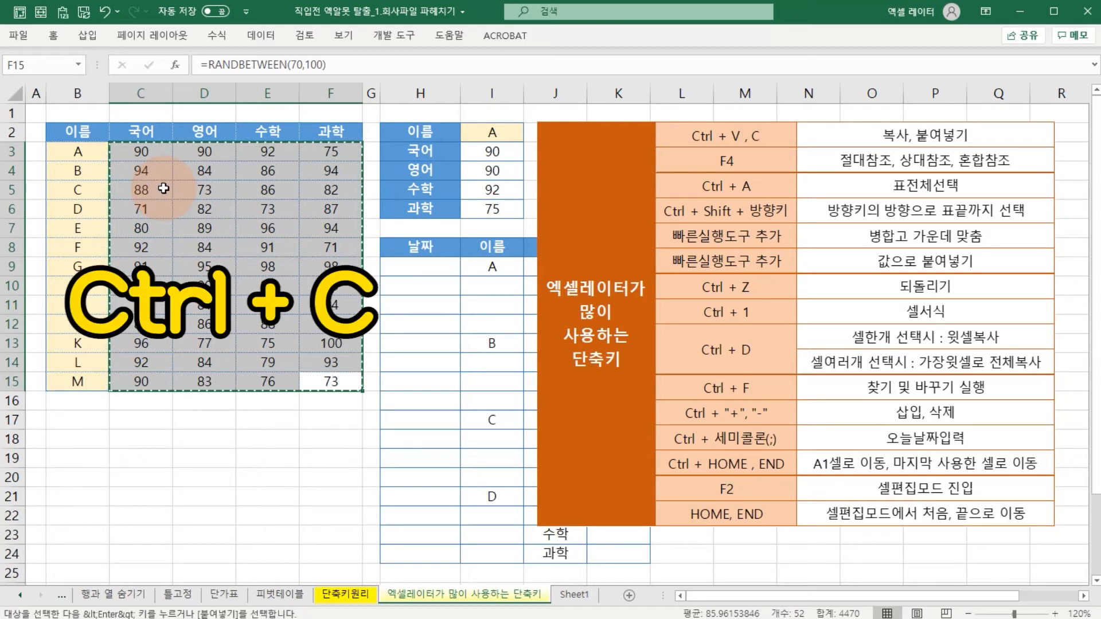
{"action": "left_click", "coordinate": [64, 17]}
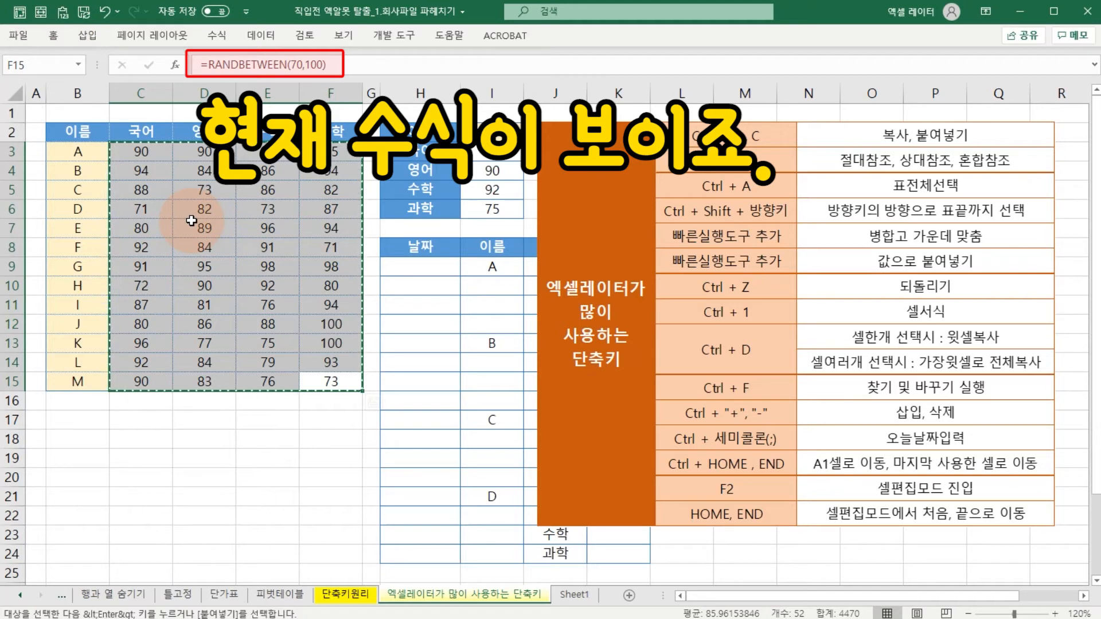
{"action": "key", "text": "alt+3"}
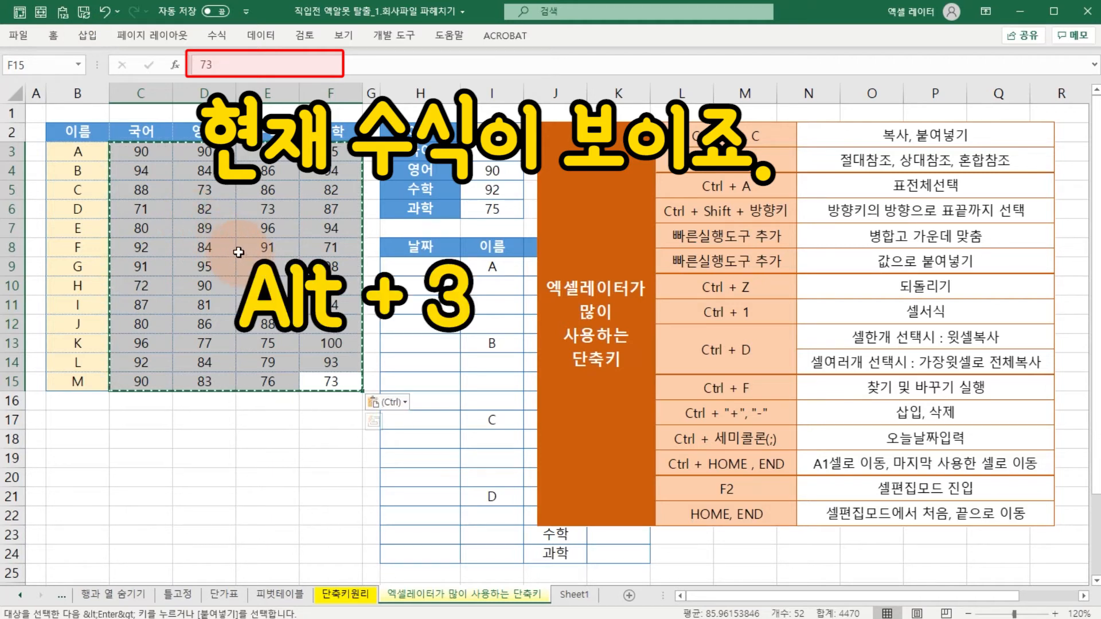
Step: Examine the contents of several score cells, including C3, E6 and F12, and highlight the range C3:F15
{"action": "left_click", "coordinate": [179, 152]}
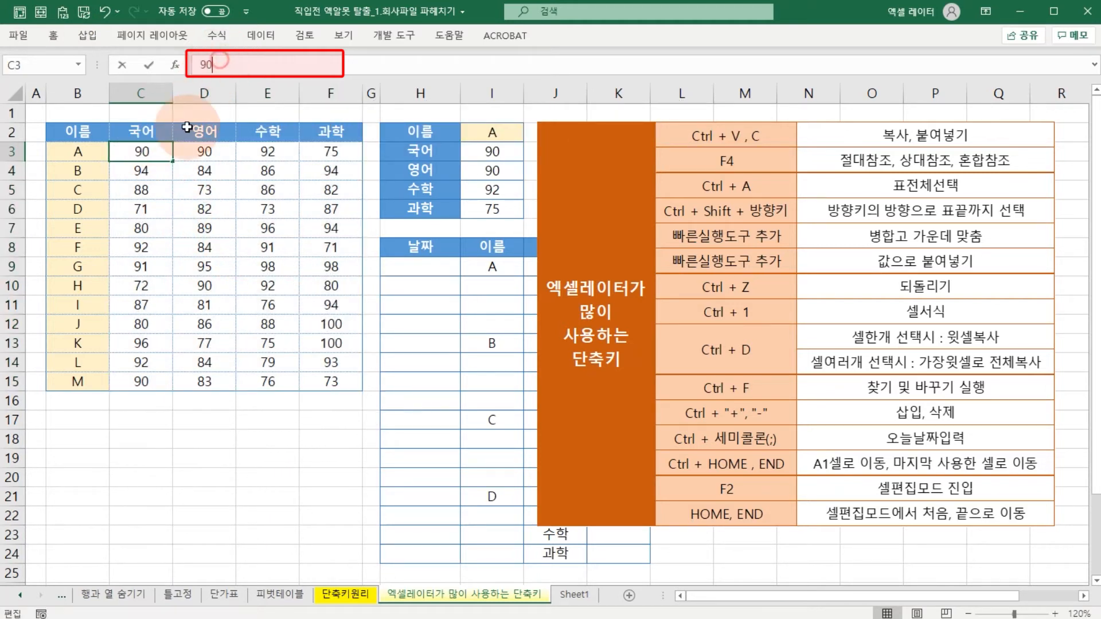
{"action": "left_click", "coordinate": [143, 189]}
{"action": "left_click", "coordinate": [206, 189]}
{"action": "left_click", "coordinate": [267, 209]}
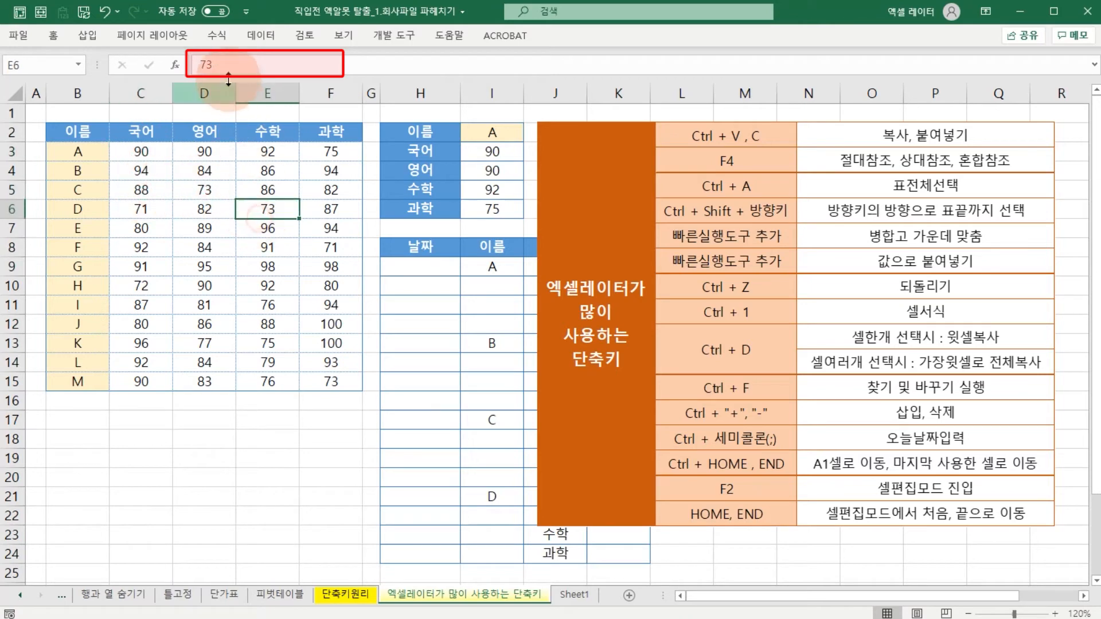
{"action": "left_click_drag", "start_coordinate": [291, 344], "coordinate": [295, 322]}
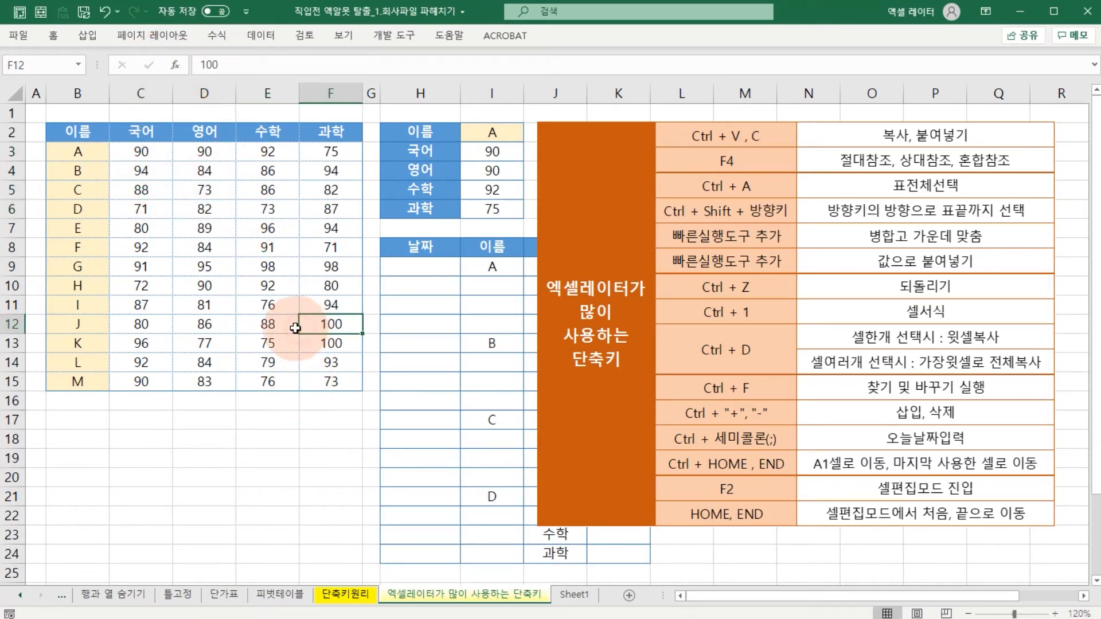
{"action": "left_click", "coordinate": [140, 149]}
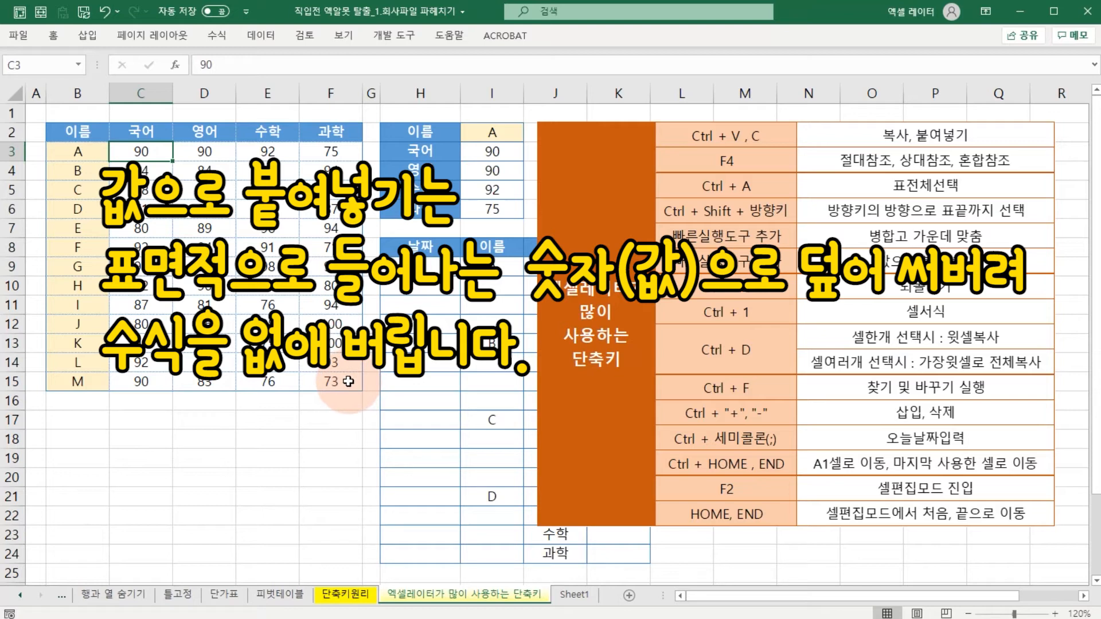
{"action": "left_click_drag", "start_coordinate": [347, 383], "coordinate": [138, 153]}
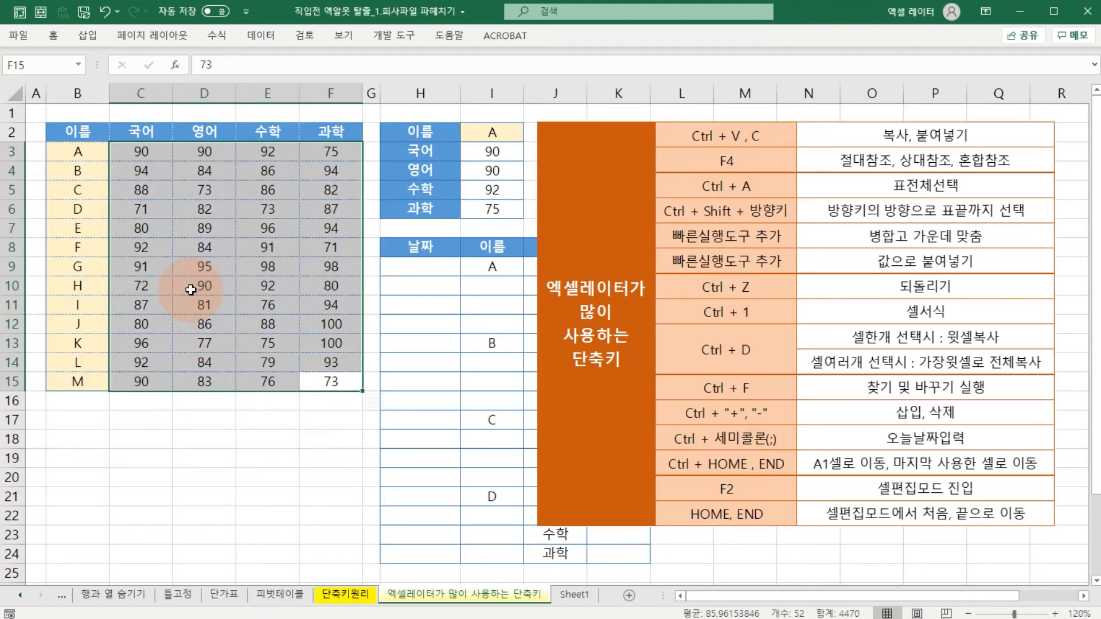
{"action": "left_click_drag", "start_coordinate": [141, 151], "coordinate": [335, 385]}
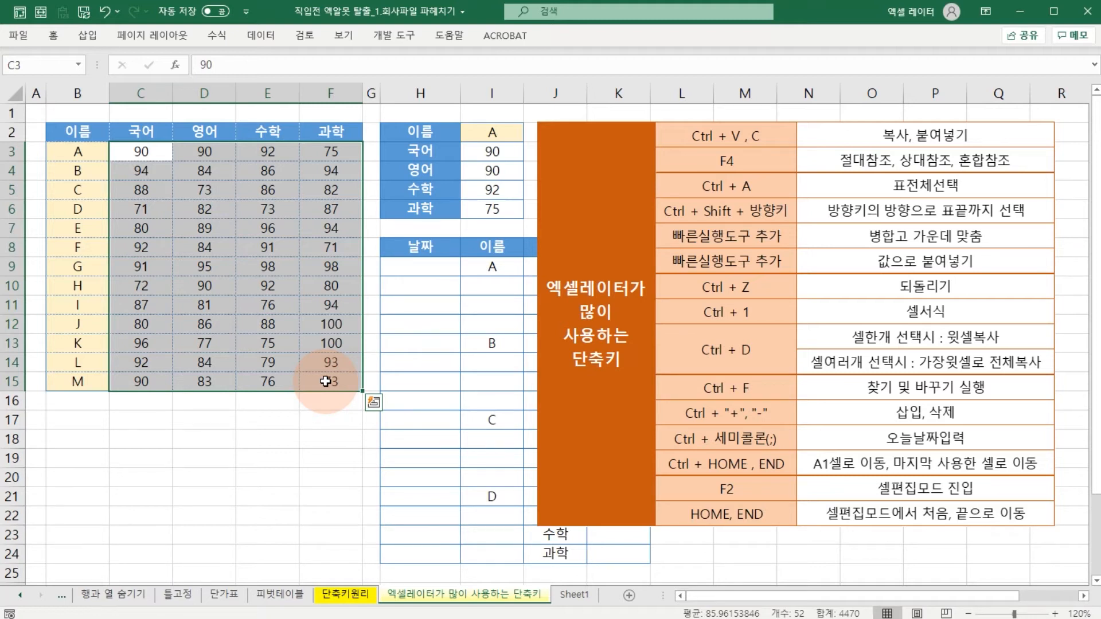
Step: Open the Format Cells dialog for cell D5 and cancel it without changes
{"action": "left_click", "coordinate": [756, 293]}
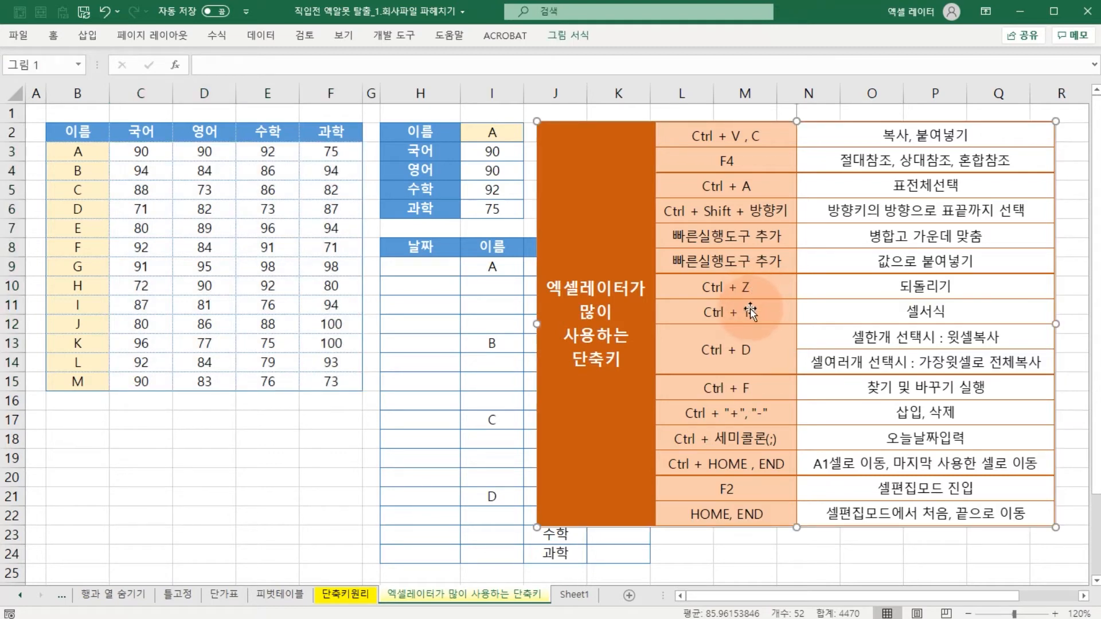
{"action": "left_click", "coordinate": [214, 189]}
{"action": "key", "text": "ctrl+1"}
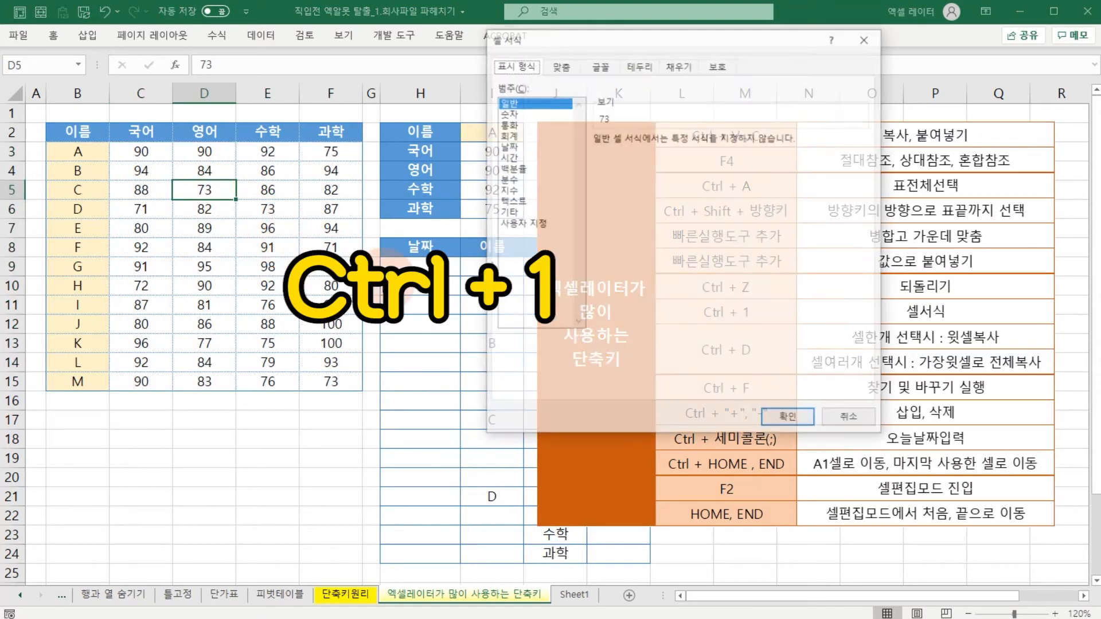
{"action": "left_click", "coordinate": [844, 414]}
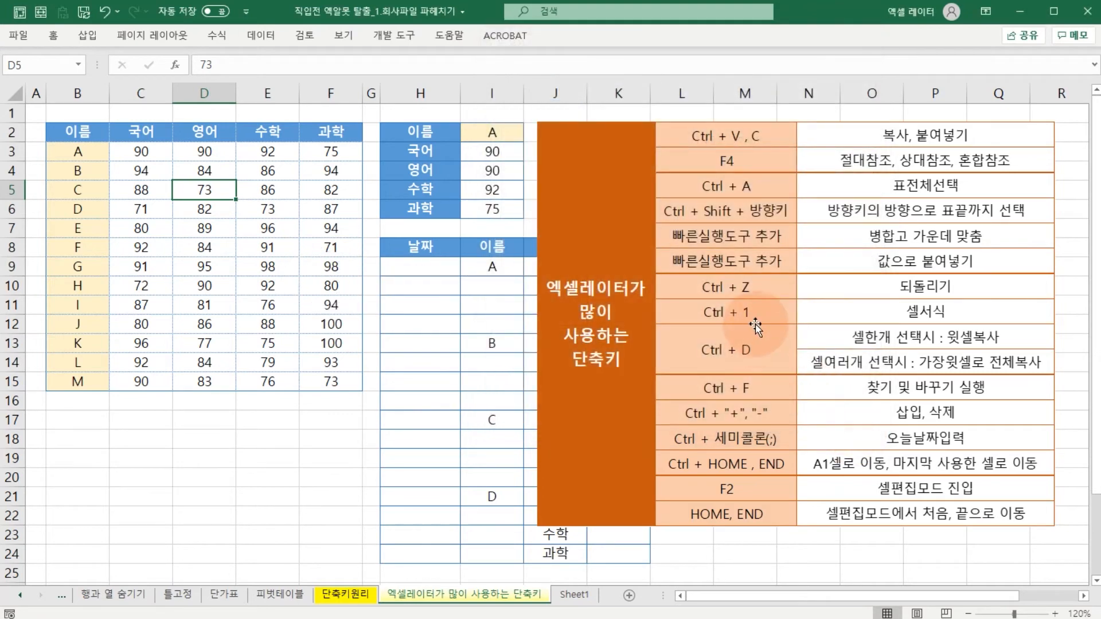
Step: Move the shortcut list picture clear of the 과목 and 점수 columns of the 날짜/이름 table
{"action": "left_click", "coordinate": [339, 363]}
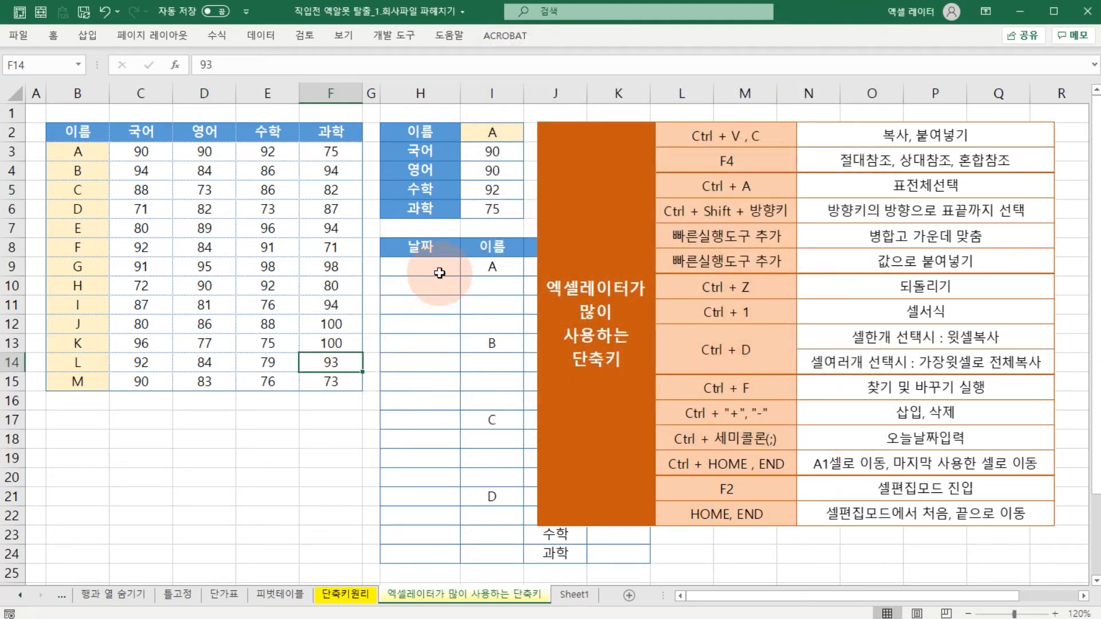
{"action": "left_click", "coordinate": [484, 268]}
{"action": "left_click_drag", "start_coordinate": [626, 169], "coordinate": [774, 179]}
Step: Fill name A down through I9:I12 and name B down through I13:I16 in the 이름 column
{"action": "left_click_drag", "start_coordinate": [500, 268], "coordinate": [504, 388]}
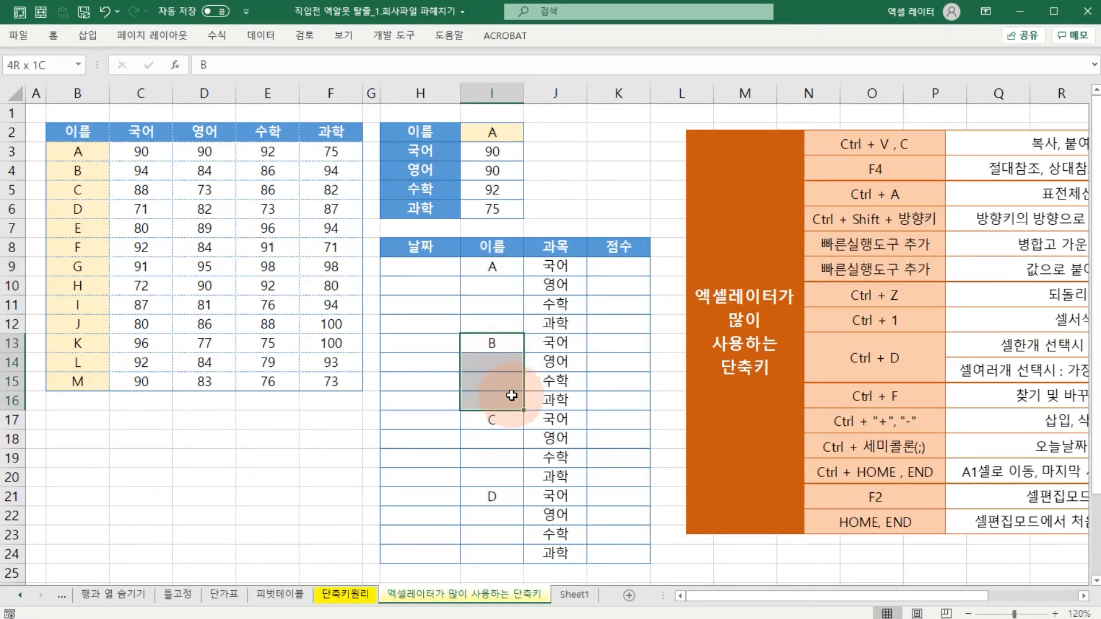
{"action": "left_click", "coordinate": [545, 396]}
{"action": "left_click_drag", "start_coordinate": [500, 265], "coordinate": [501, 395]}
{"action": "key", "text": "ctrl+d"}
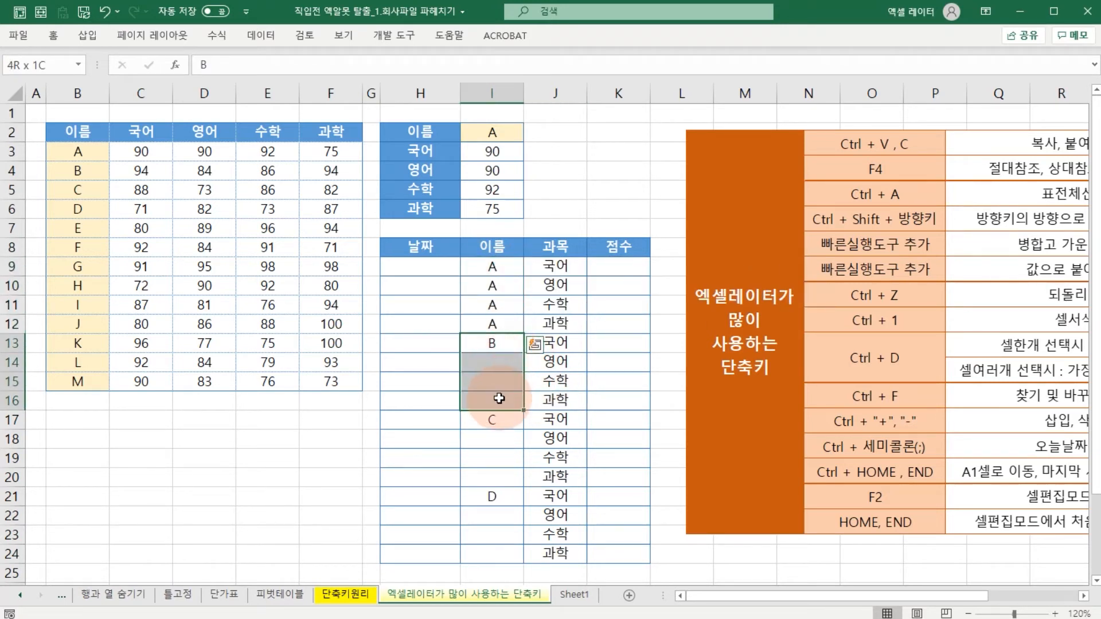
{"action": "key", "text": "ctrl+d"}
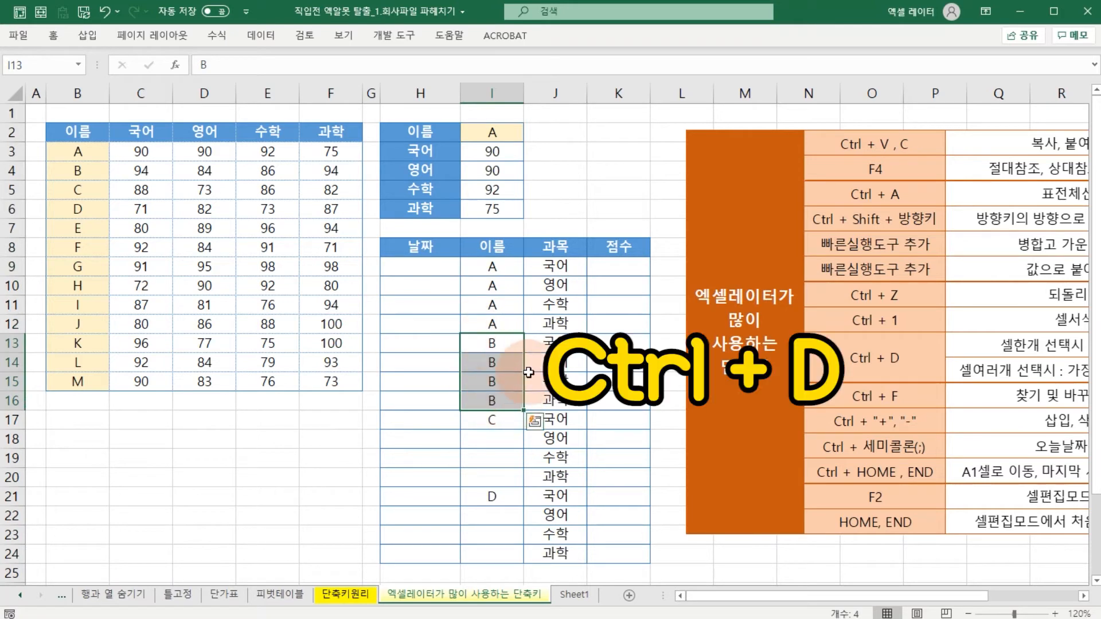
Step: Replace the name in I13 with e and fill it down through I16
{"action": "left_click", "coordinate": [494, 419]}
{"action": "left_click_drag", "start_coordinate": [496, 418], "coordinate": [496, 476]}
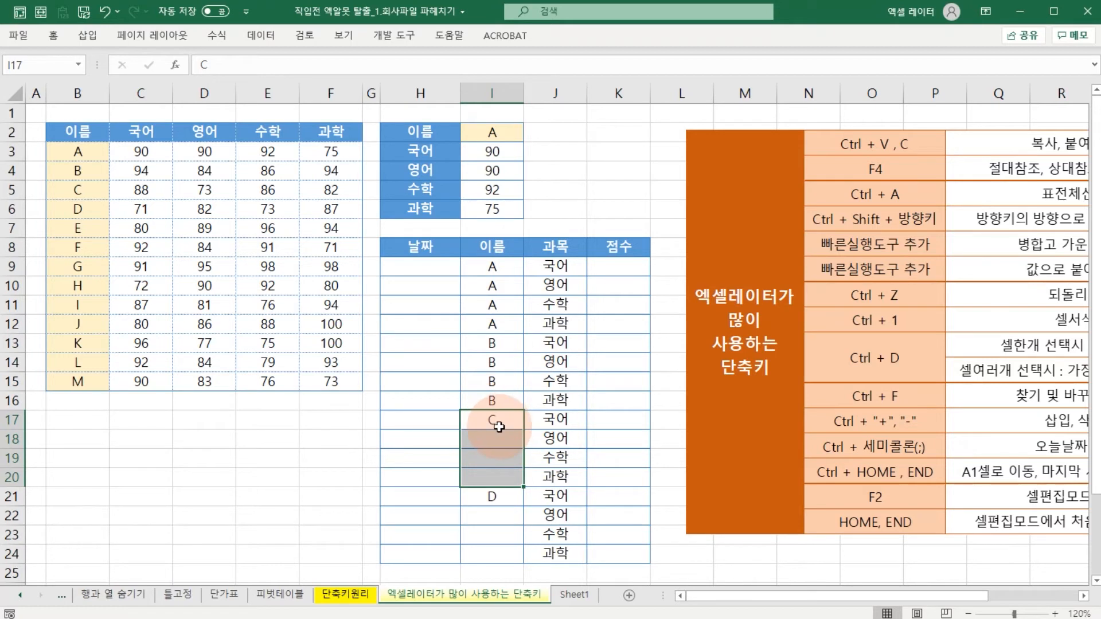
{"action": "left_click", "coordinate": [503, 343]}
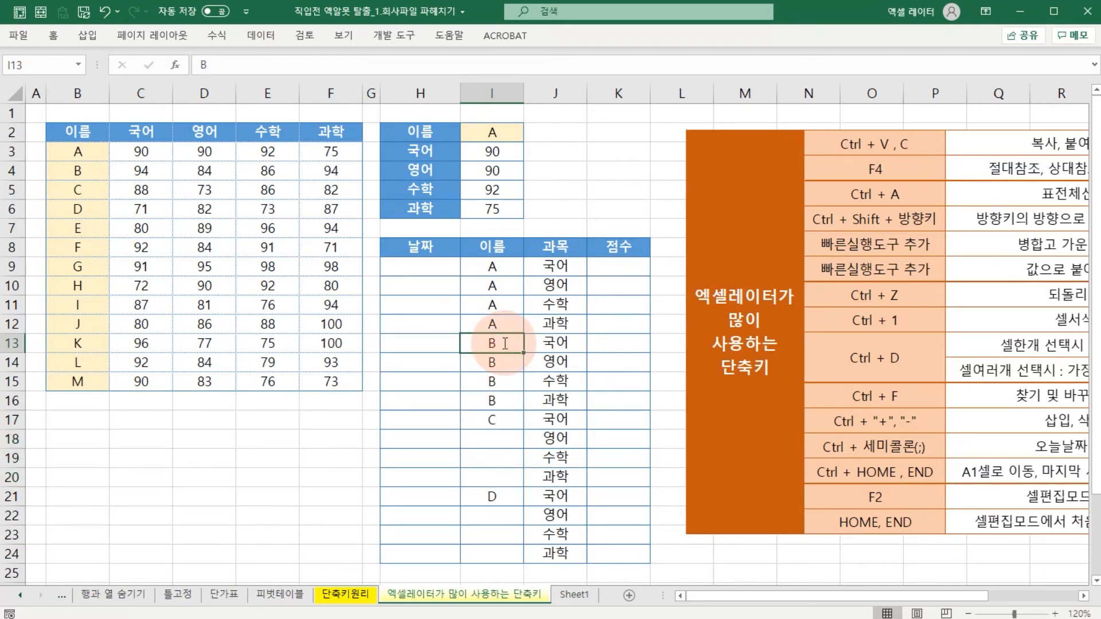
{"action": "type", "text": "e"}
{"action": "left_click_drag", "start_coordinate": [488, 368], "coordinate": [524, 394]}
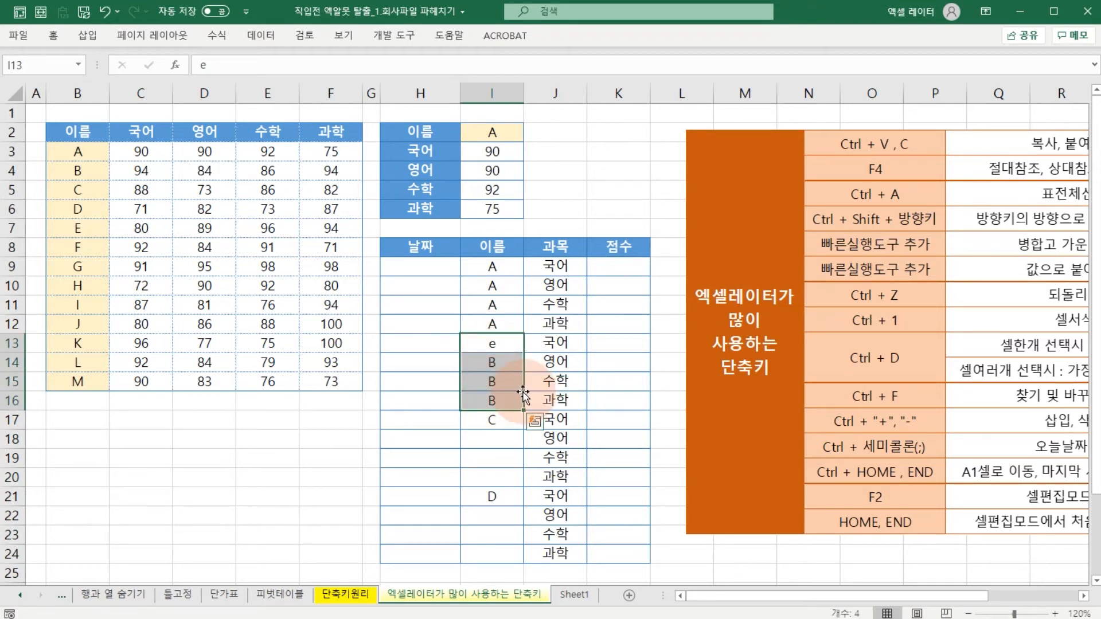
{"action": "key", "text": "ctrl+d"}
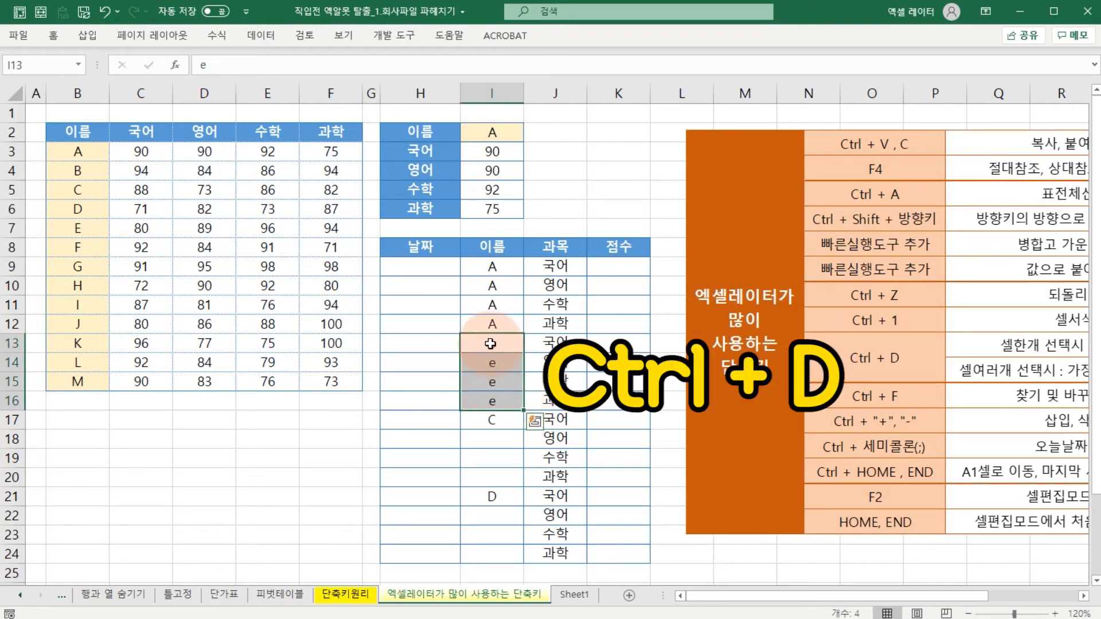
Step: Fill name C down through I17:I20 and name D down through I21:I24
{"action": "key", "text": "shift+Up"}
{"action": "left_click", "coordinate": [491, 342]}
{"action": "left_click_drag", "start_coordinate": [493, 342], "coordinate": [505, 554]}
{"action": "key", "text": "ctrl+d"}
{"action": "key", "text": "ctrl+d"}
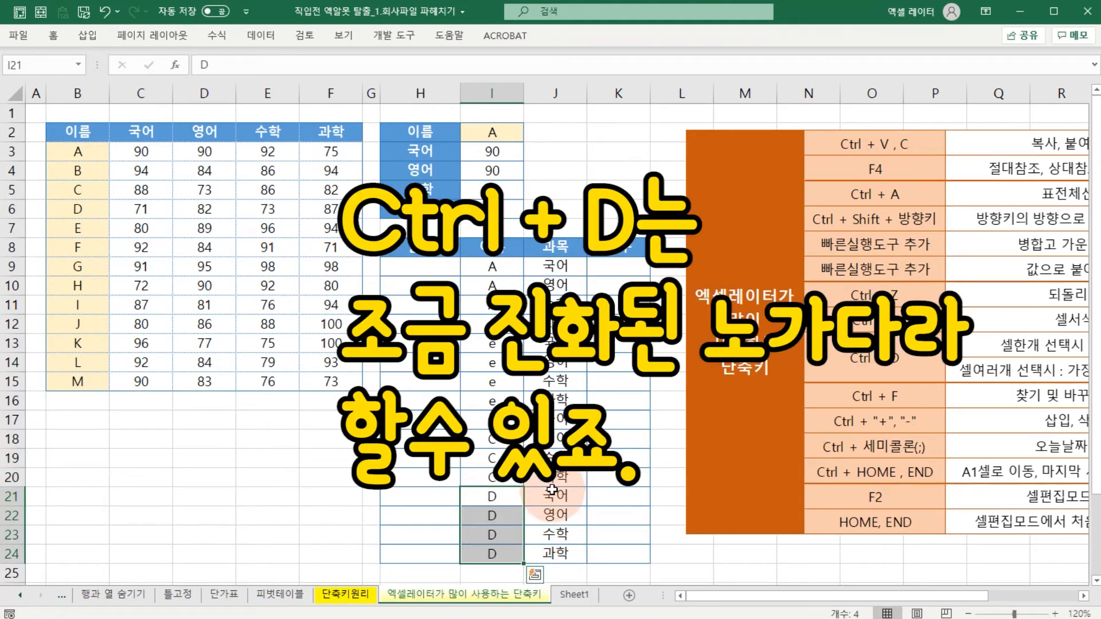
Step: Clear the names in I10:I24 and select cell I10
{"action": "left_click_drag", "start_coordinate": [492, 286], "coordinate": [503, 550]}
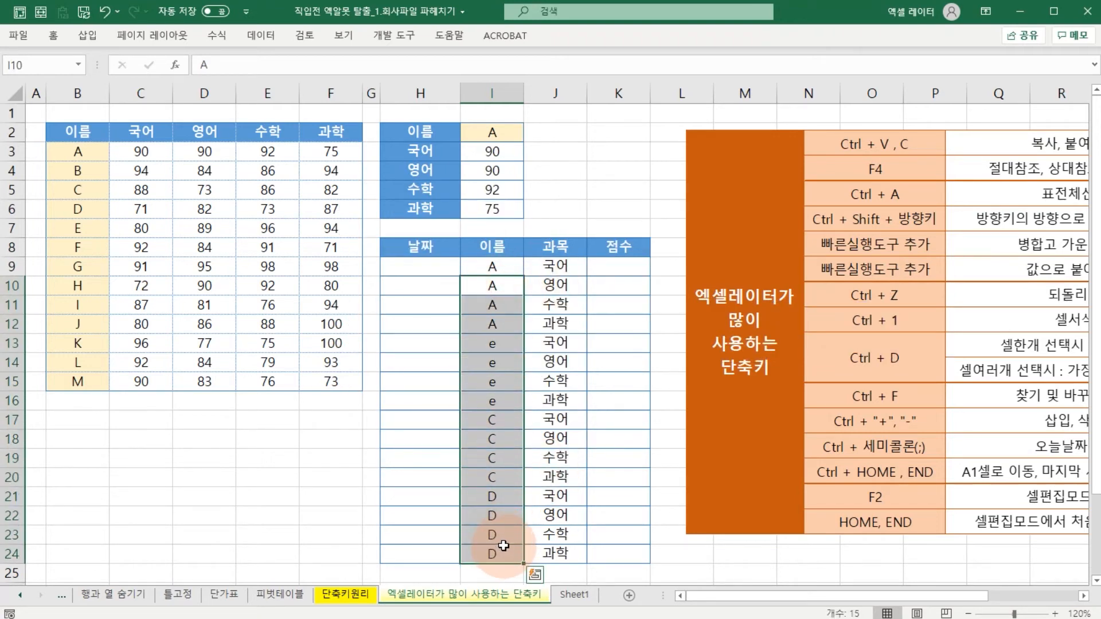
{"action": "key", "text": "Delete"}
{"action": "left_click", "coordinate": [509, 291]}
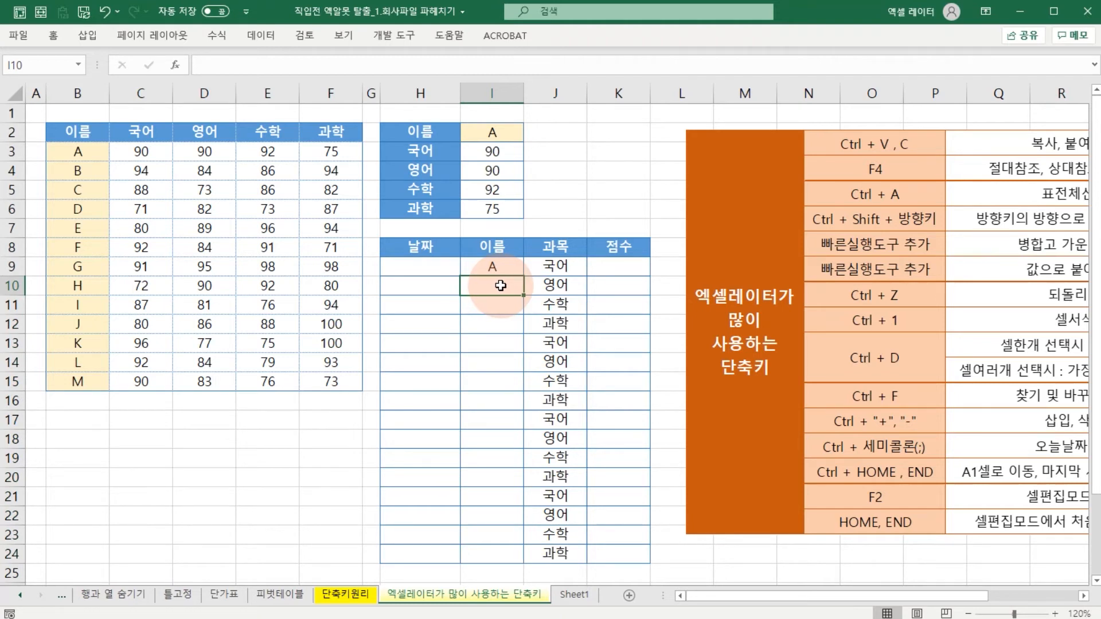
Step: Copy name A from the cell above into I10, I11, I12 and I13, one cell at a time
{"action": "key", "text": "ctrl+d"}
{"action": "key", "text": "Down"}
{"action": "key", "text": "ctrl+d"}
{"action": "key", "text": "Down"}
{"action": "key", "text": "ctrl+d"}
{"action": "key", "text": "Down"}
{"action": "key", "text": "ctrl+d"}
{"action": "key", "text": "Down"}
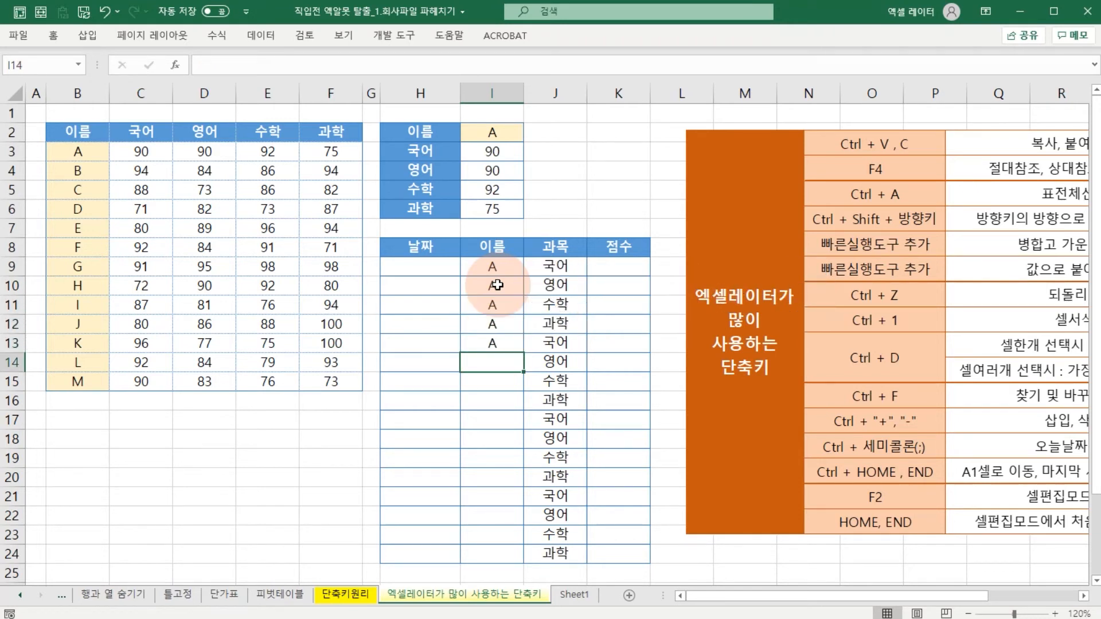
Step: Move the shortcut list picture back over the 과목 and 점수 columns so its descriptions can be read
{"action": "left_click_drag", "start_coordinate": [497, 286], "coordinate": [501, 344]}
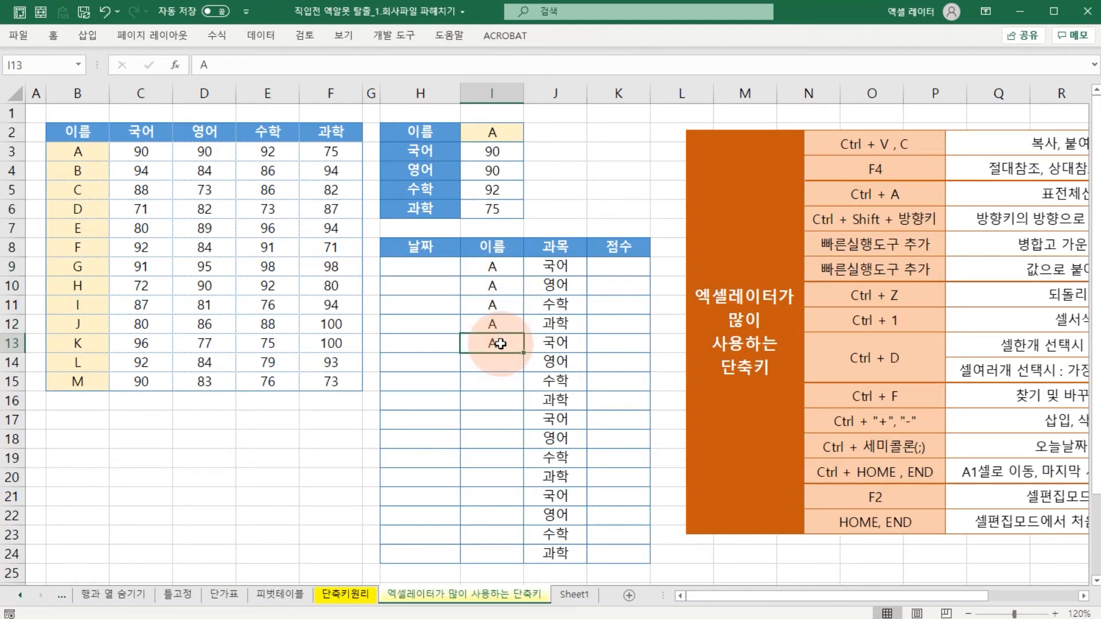
{"action": "left_click_drag", "start_coordinate": [1013, 353], "coordinate": [849, 367]}
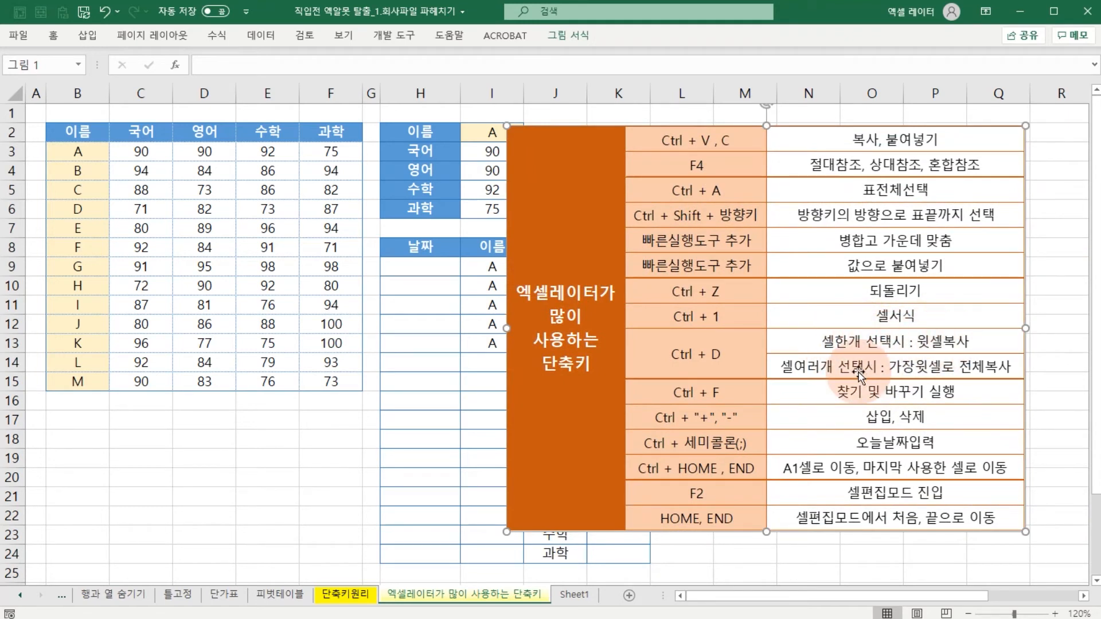
Step: Select the names in I9:I13 and undo the last move of the shortcut list picture
{"action": "left_click_drag", "start_coordinate": [492, 267], "coordinate": [492, 338]}
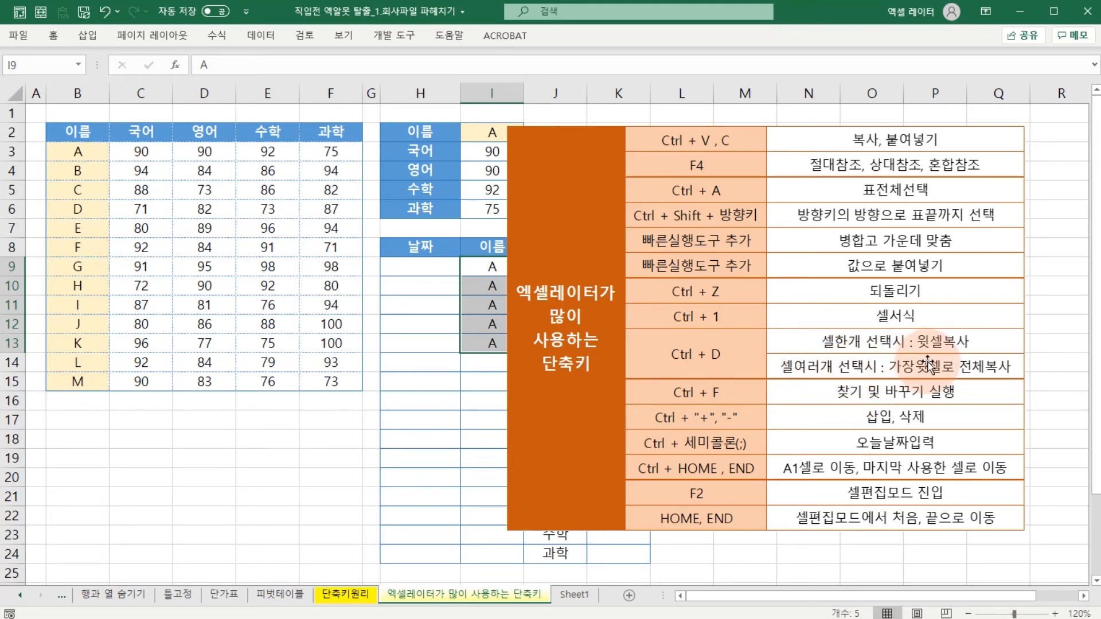
{"action": "key", "text": "ctrl+z"}
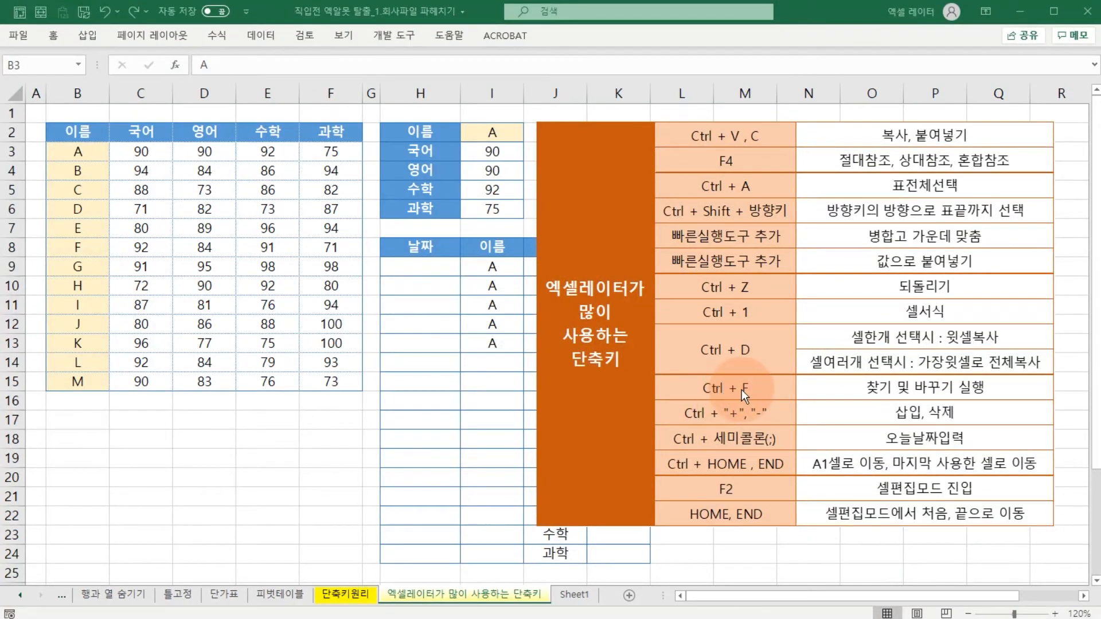
Step: Replace every A in the sheet with aa using Find and Replace, and close the dialog
{"action": "left_click", "coordinate": [89, 148]}
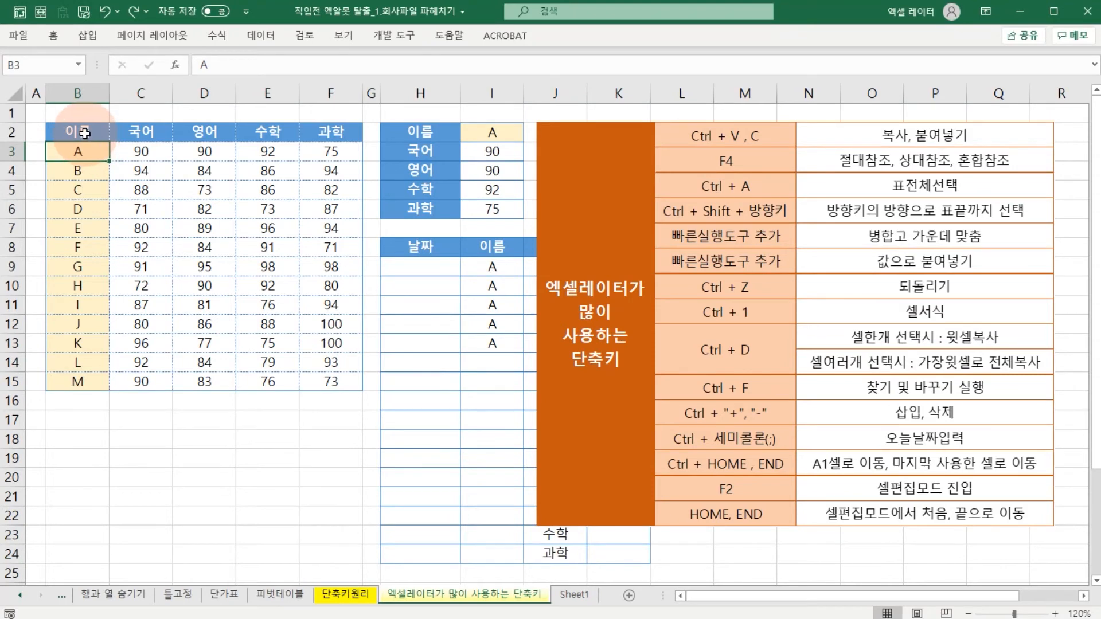
{"action": "key", "text": "ctrl+f"}
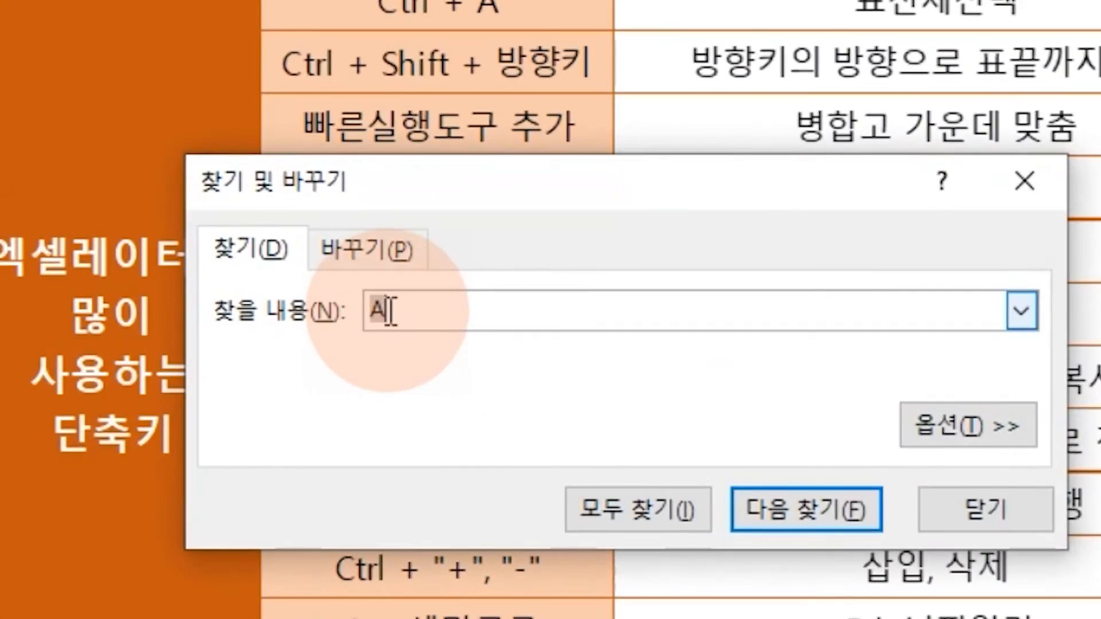
{"action": "left_click", "coordinate": [384, 265]}
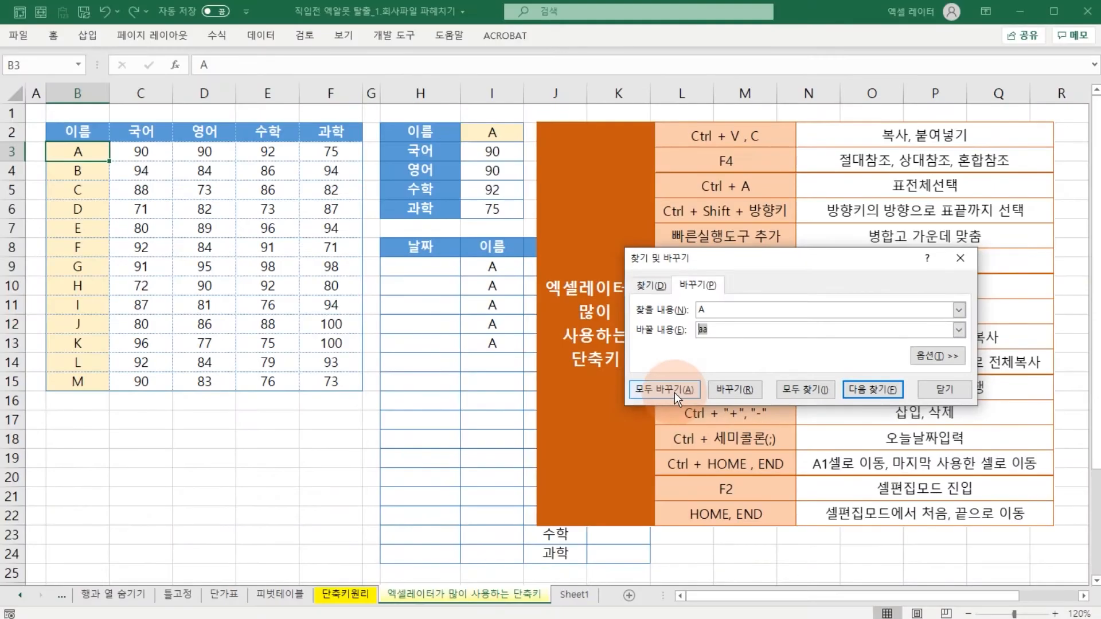
{"action": "left_click", "coordinate": [309, 513]}
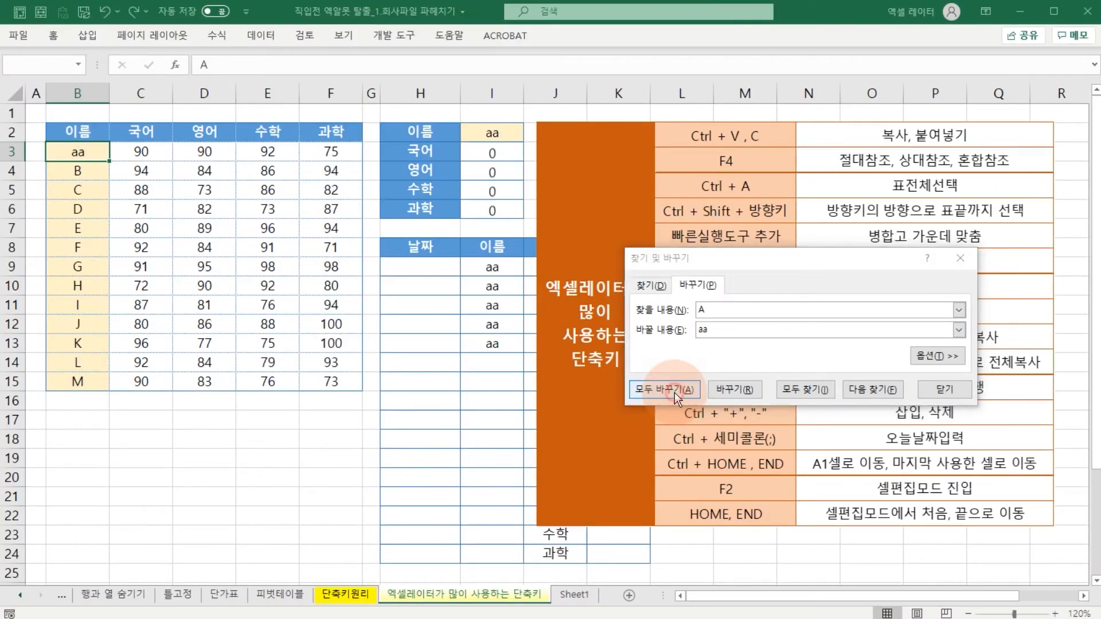
{"action": "left_click_drag", "start_coordinate": [332, 314], "coordinate": [333, 303]}
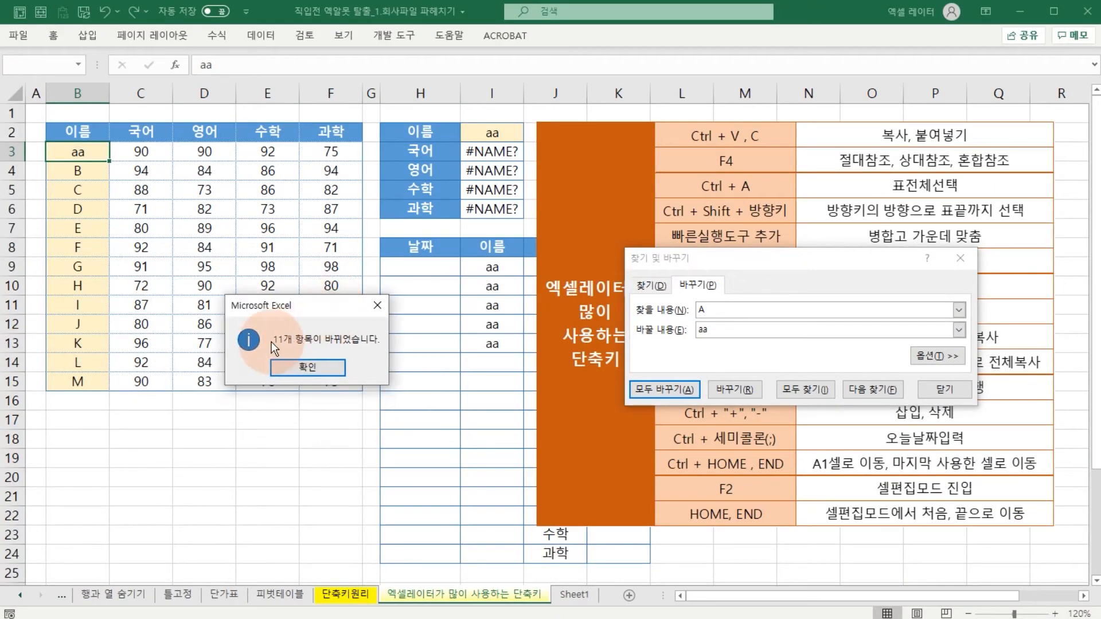
{"action": "left_click", "coordinate": [332, 364]}
{"action": "left_click", "coordinate": [944, 390]}
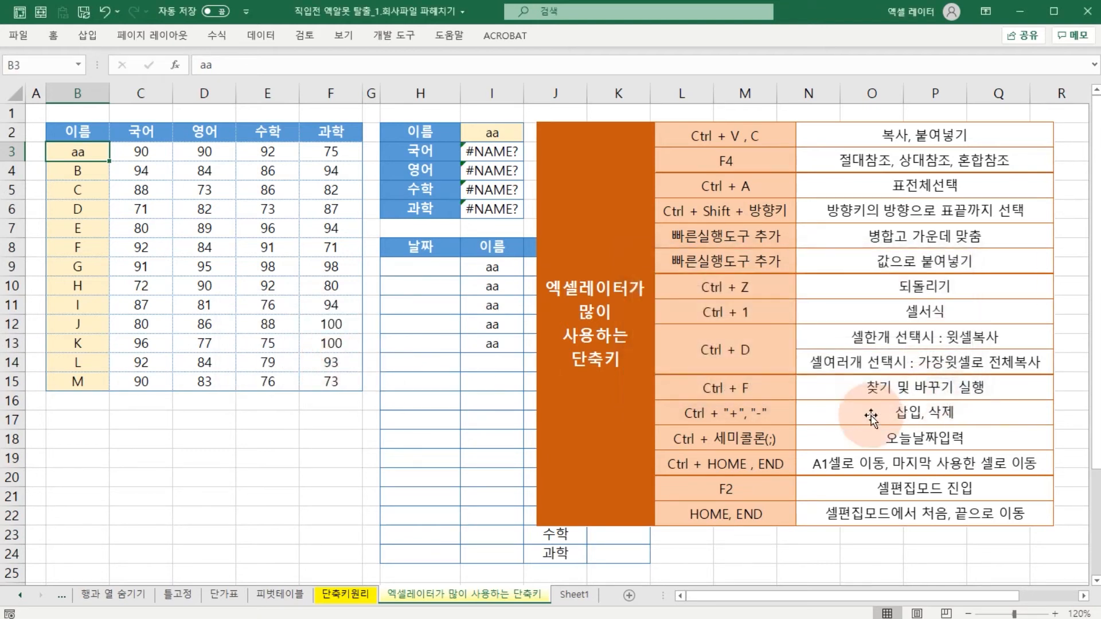
Step: Inspect the altered MATCH function name in the I3:I6 lookup formulas, and undo the replace-all
{"action": "left_click", "coordinate": [492, 154]}
{"action": "left_click_drag", "start_coordinate": [493, 168], "coordinate": [490, 205]}
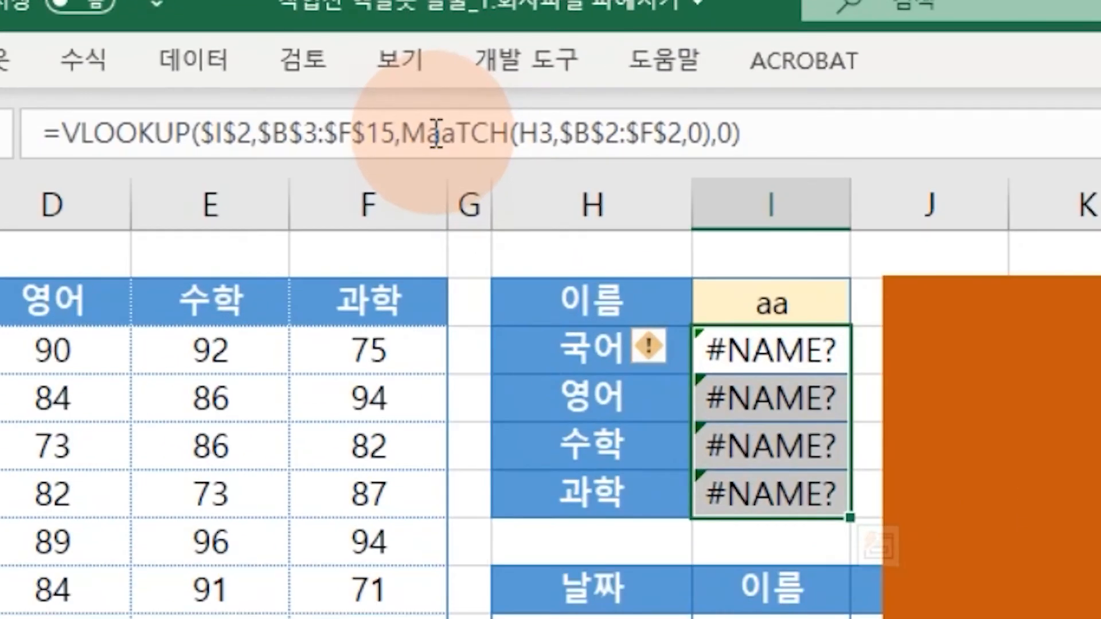
{"action": "left_click_drag", "start_coordinate": [354, 64], "coordinate": [369, 64]}
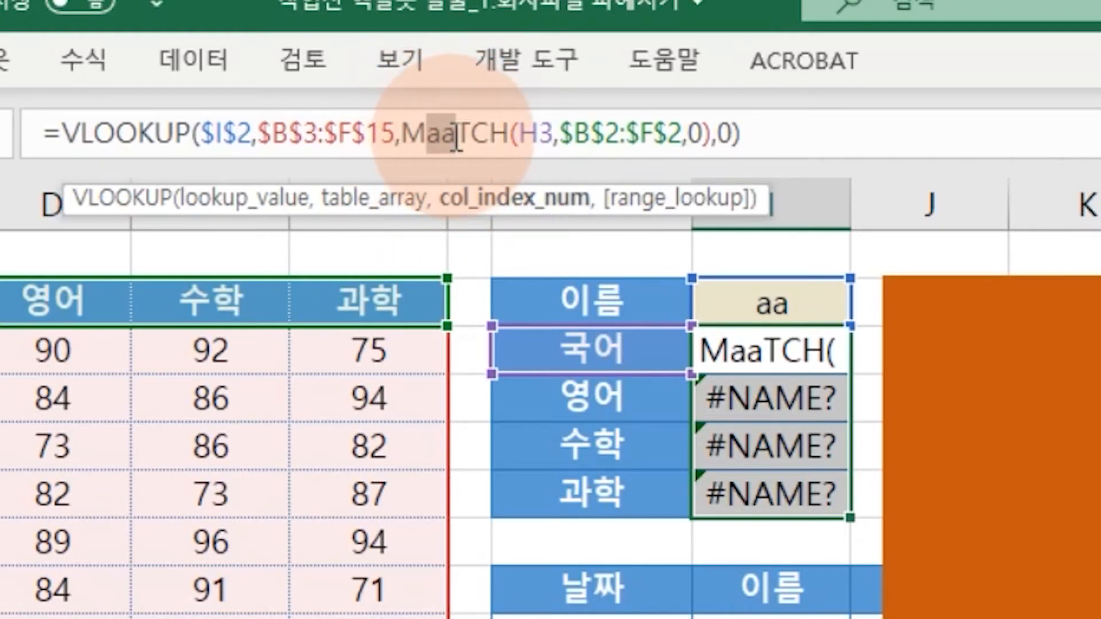
{"action": "left_click", "coordinate": [755, 361]}
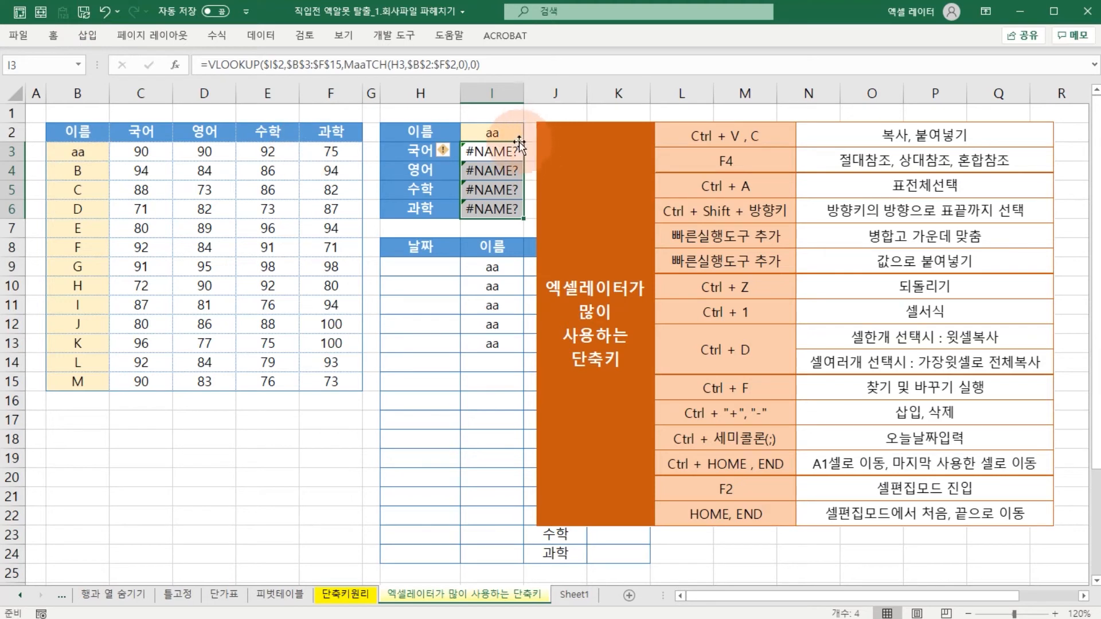
{"action": "left_click", "coordinate": [105, 12]}
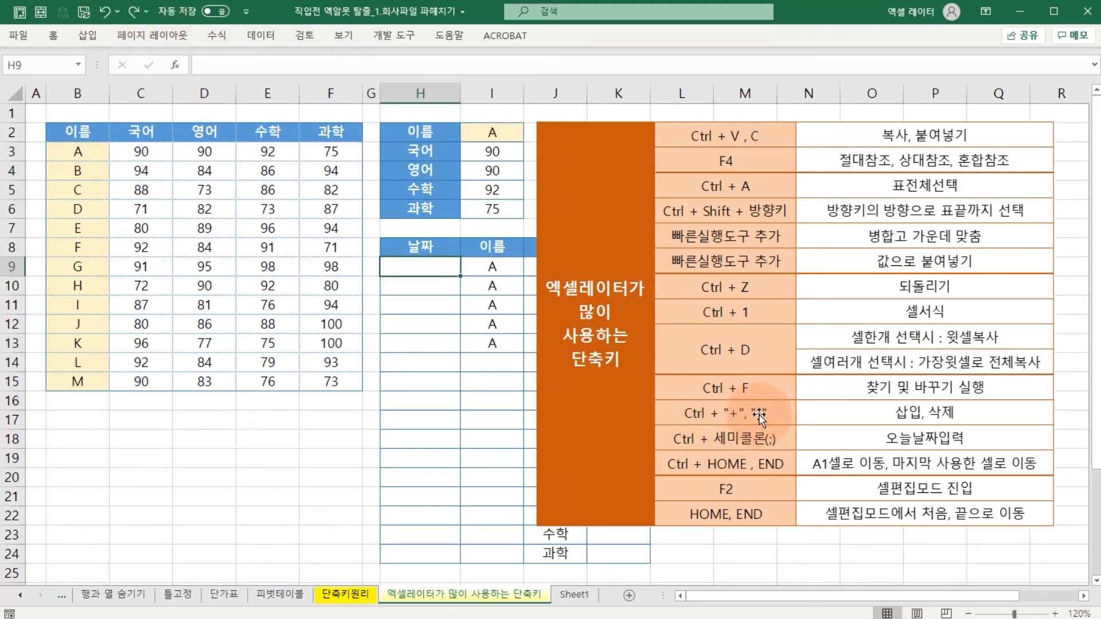
Step: Insert a blank column before the 국어 column C, and undo the insertion
{"action": "left_click", "coordinate": [153, 91]}
{"action": "key", "text": "ctrl+plus"}
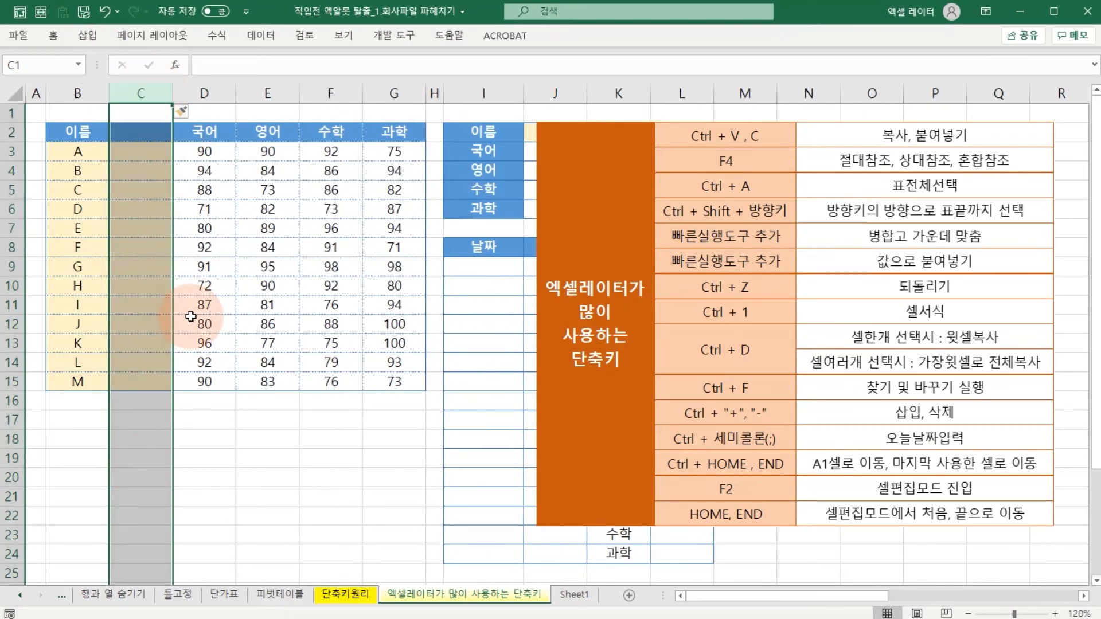
{"action": "left_click", "coordinate": [106, 12]}
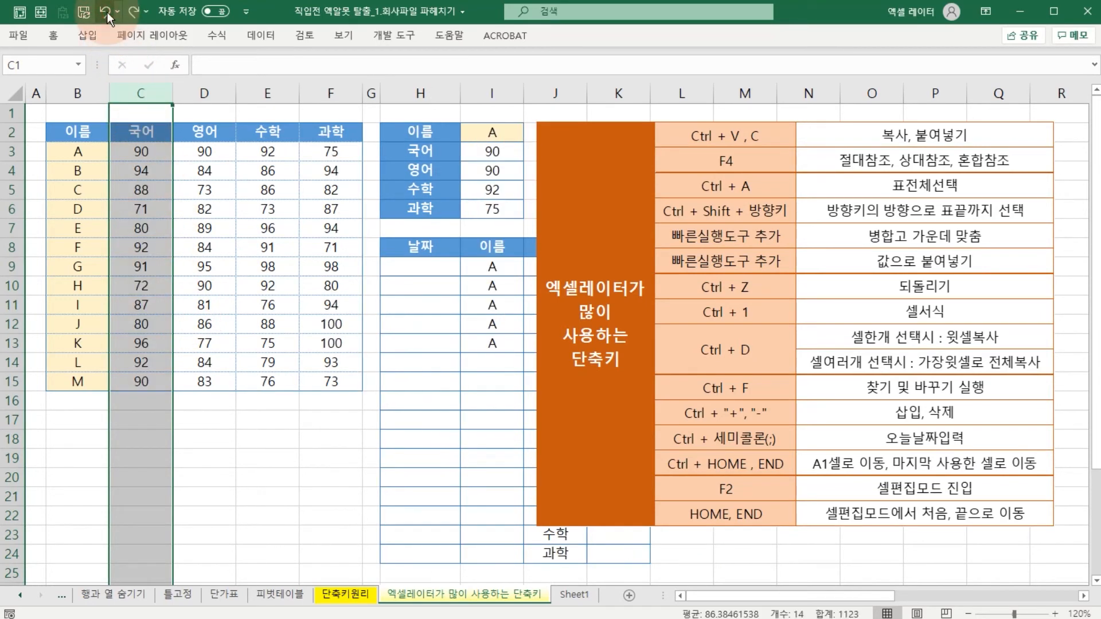
Step: Insert an entire blank row at row 3, check its effect on both tables, and undo the insertion
{"action": "left_click", "coordinate": [21, 154]}
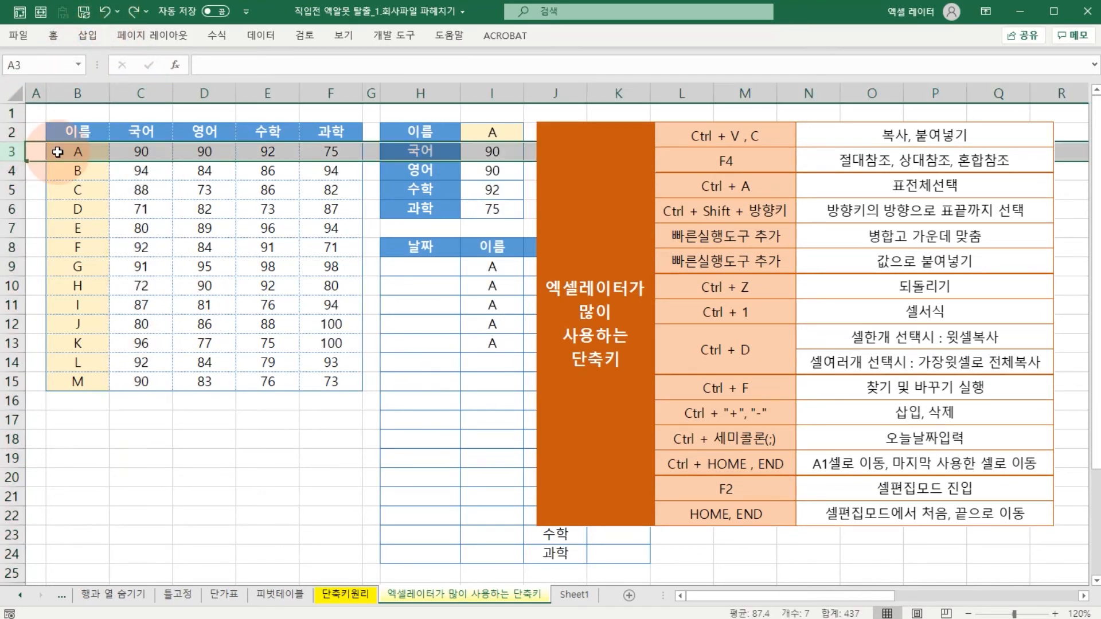
{"action": "key", "text": "ctrl+plus"}
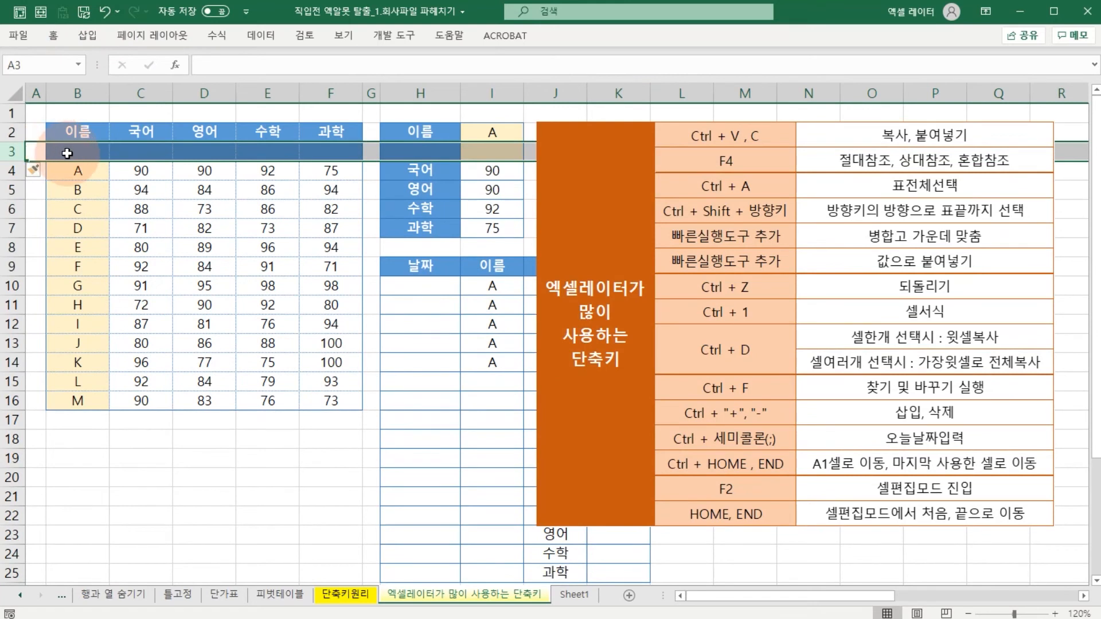
{"action": "left_click_drag", "start_coordinate": [68, 153], "coordinate": [312, 144]}
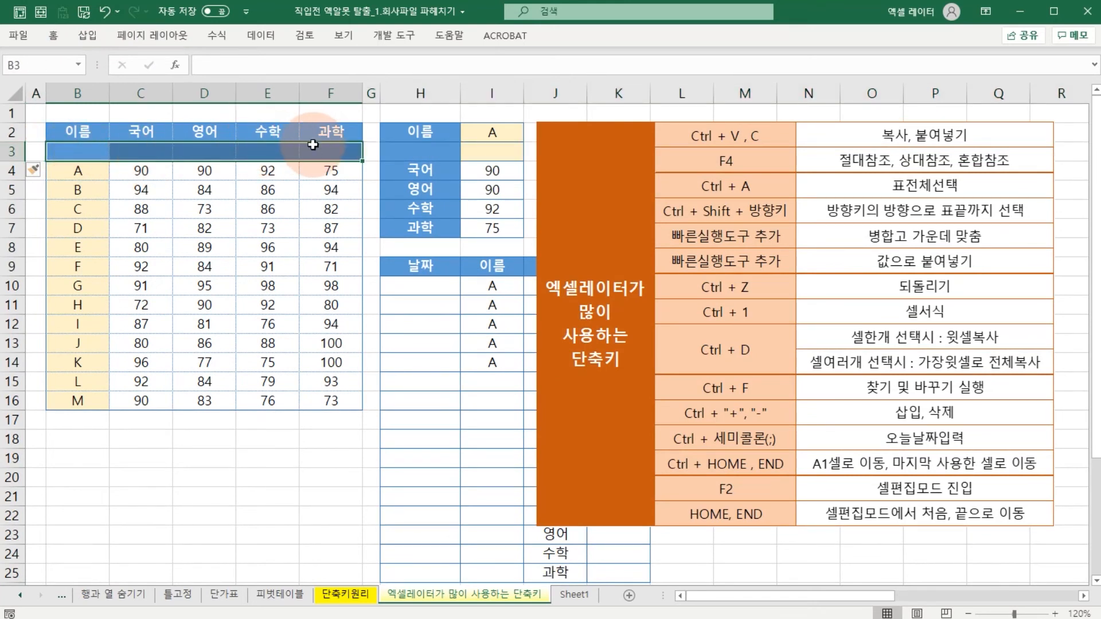
{"action": "left_click_drag", "start_coordinate": [412, 152], "coordinate": [462, 148]}
{"action": "left_click", "coordinate": [141, 171]}
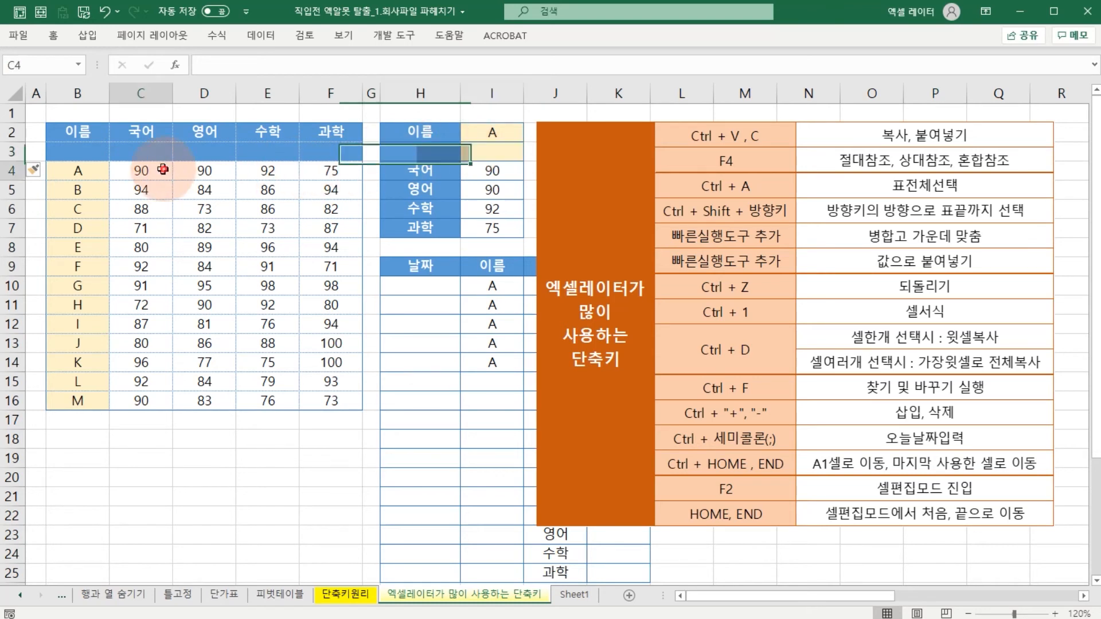
{"action": "left_click", "coordinate": [105, 13]}
{"action": "left_click", "coordinate": [165, 222]}
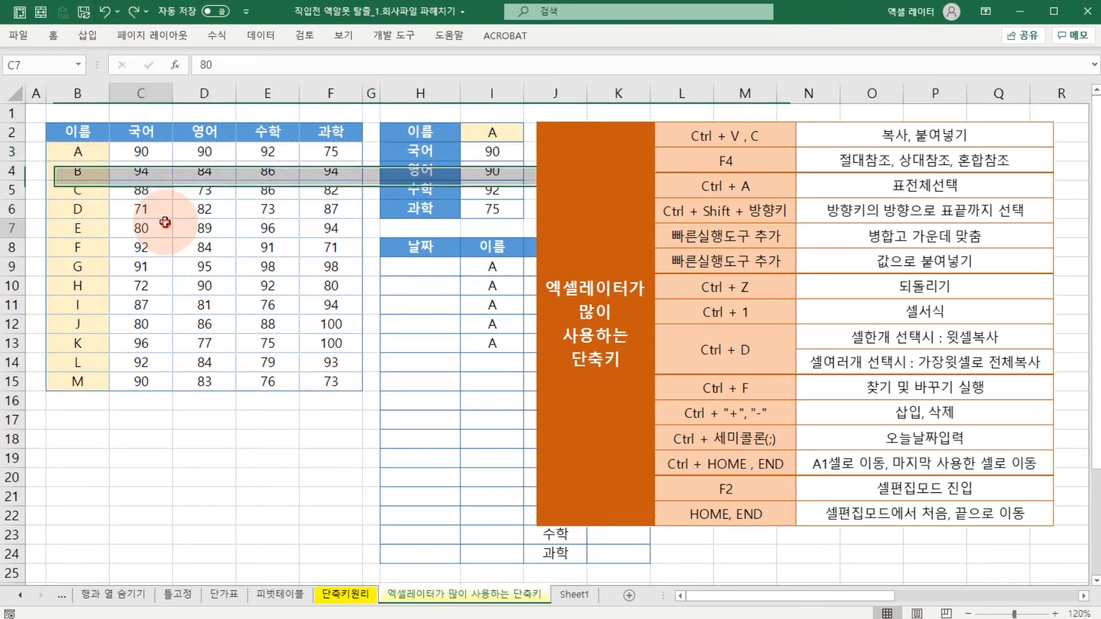
Step: Insert blank cells at B3:F3 with the shift-cells-down option, and compare the score table with H3:I6
{"action": "left_click", "coordinate": [11, 152]}
{"action": "left_click_drag", "start_coordinate": [85, 156], "coordinate": [325, 145]}
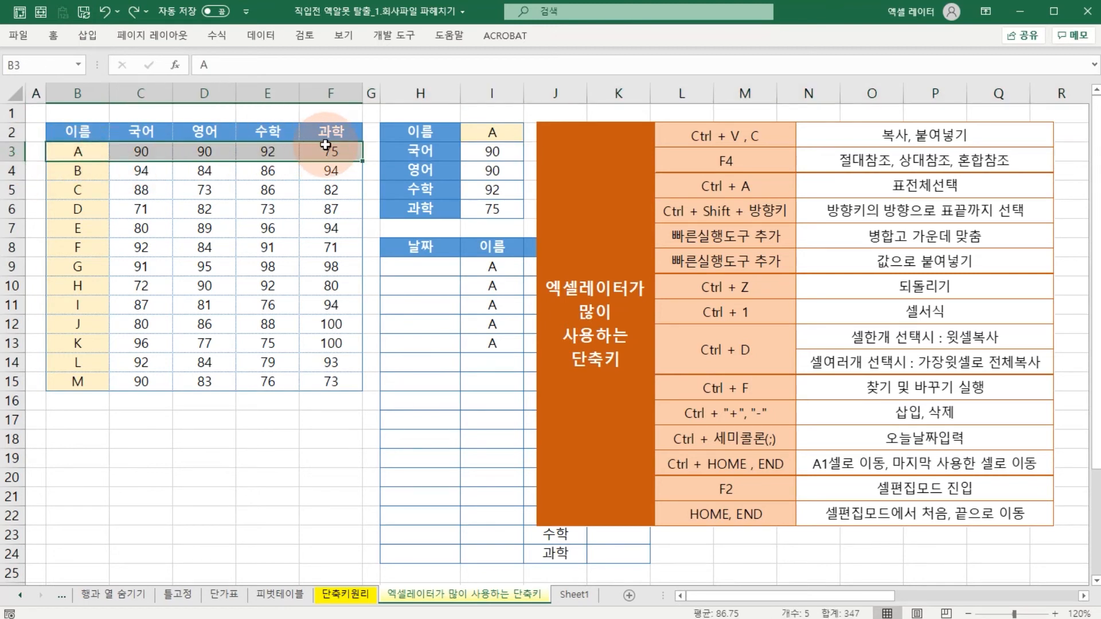
{"action": "key", "text": "ctrl+plus"}
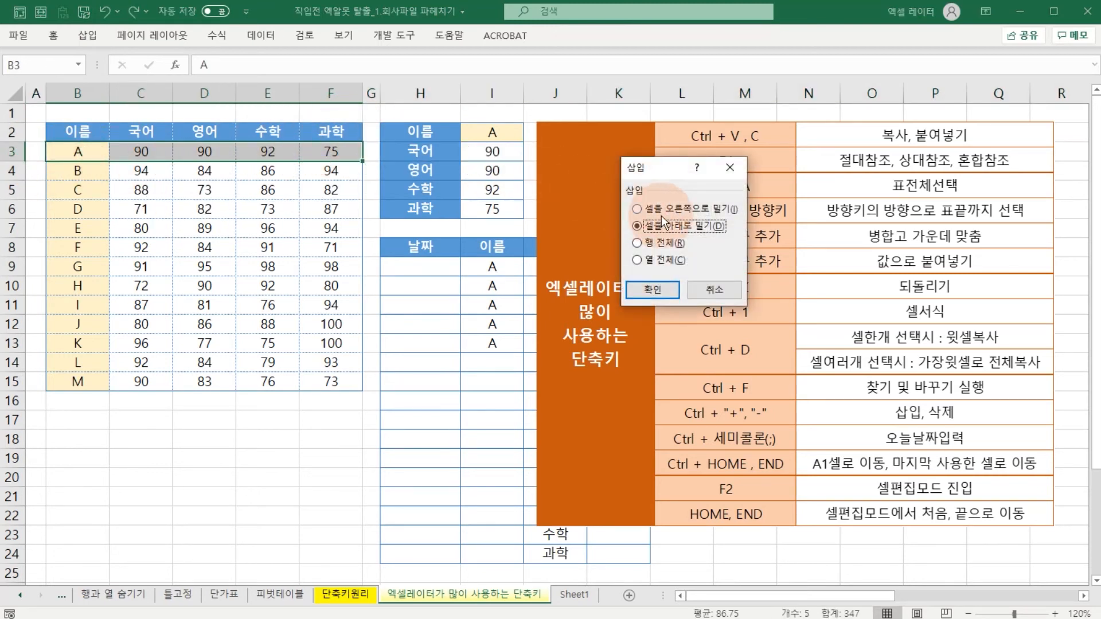
{"action": "left_click", "coordinate": [652, 289]}
{"action": "left_click", "coordinate": [256, 326]}
{"action": "left_click_drag", "start_coordinate": [80, 171], "coordinate": [323, 401]}
{"action": "left_click_drag", "start_coordinate": [420, 152], "coordinate": [491, 209]}
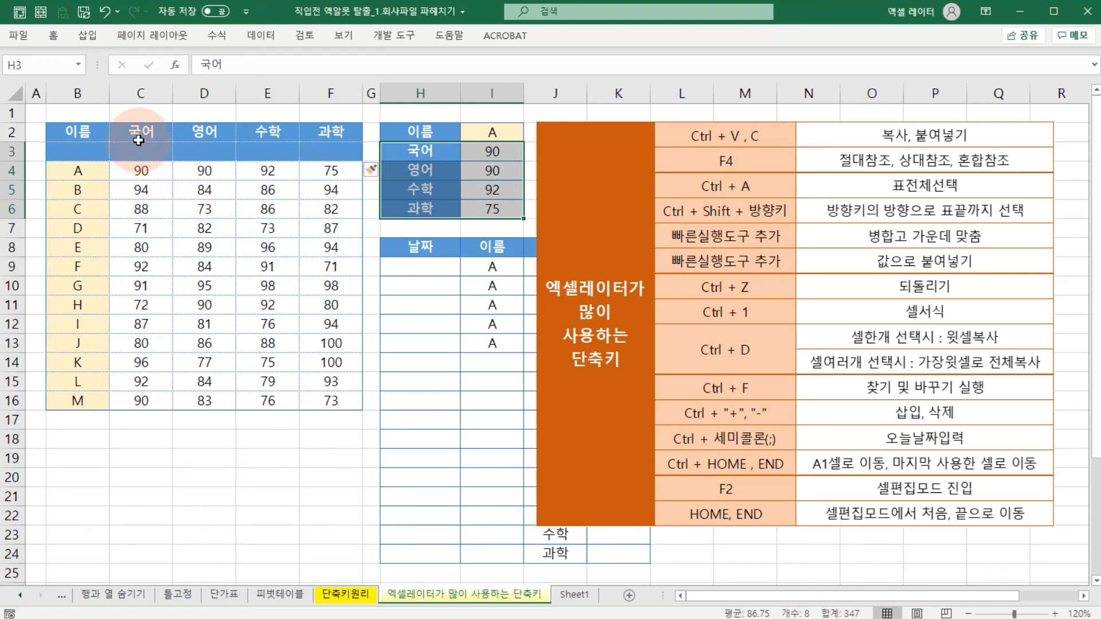
Step: Delete the blank cells B3:F3 with the shift-cells-up option, and review the first data row
{"action": "left_click_drag", "start_coordinate": [86, 152], "coordinate": [302, 152]}
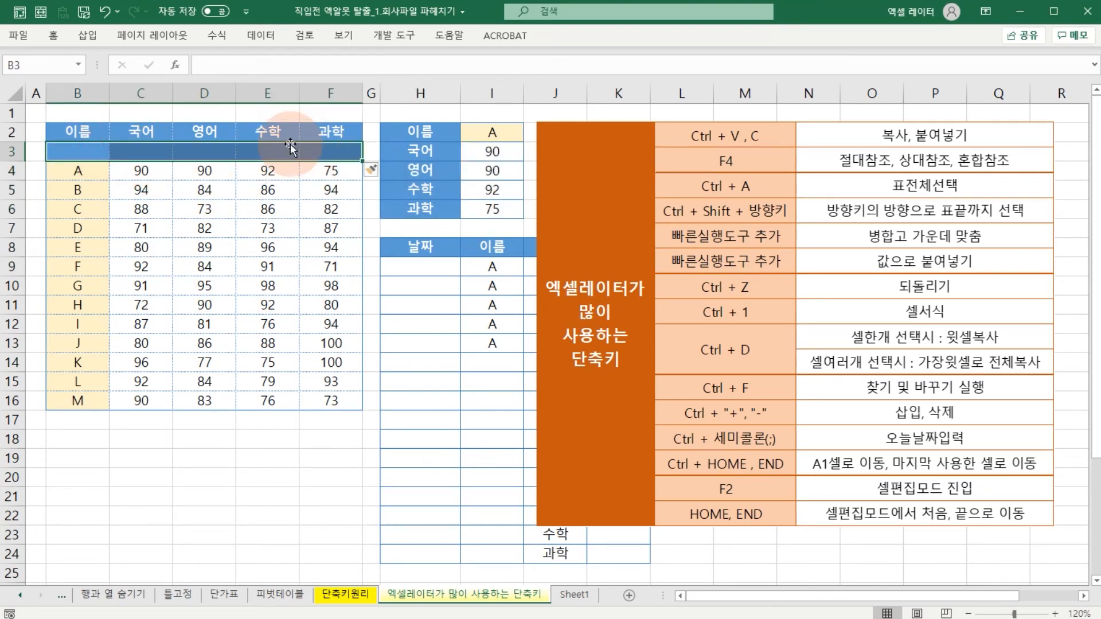
{"action": "key", "text": "ctrl+minus"}
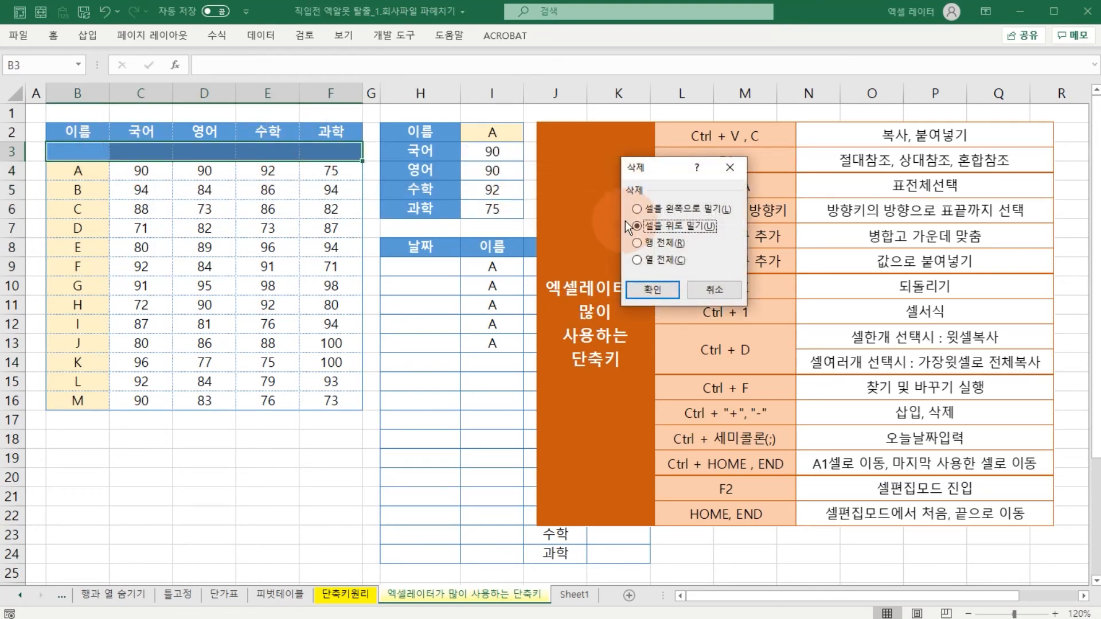
{"action": "left_click", "coordinate": [652, 290]}
{"action": "left_click", "coordinate": [204, 303]}
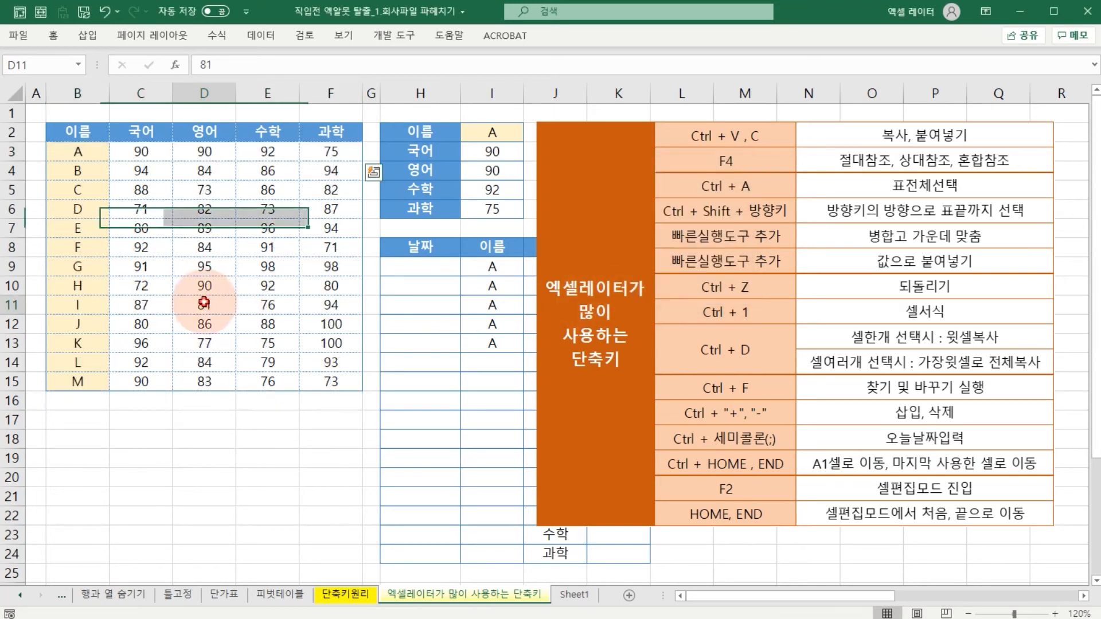
{"action": "left_click_drag", "start_coordinate": [86, 151], "coordinate": [311, 156]}
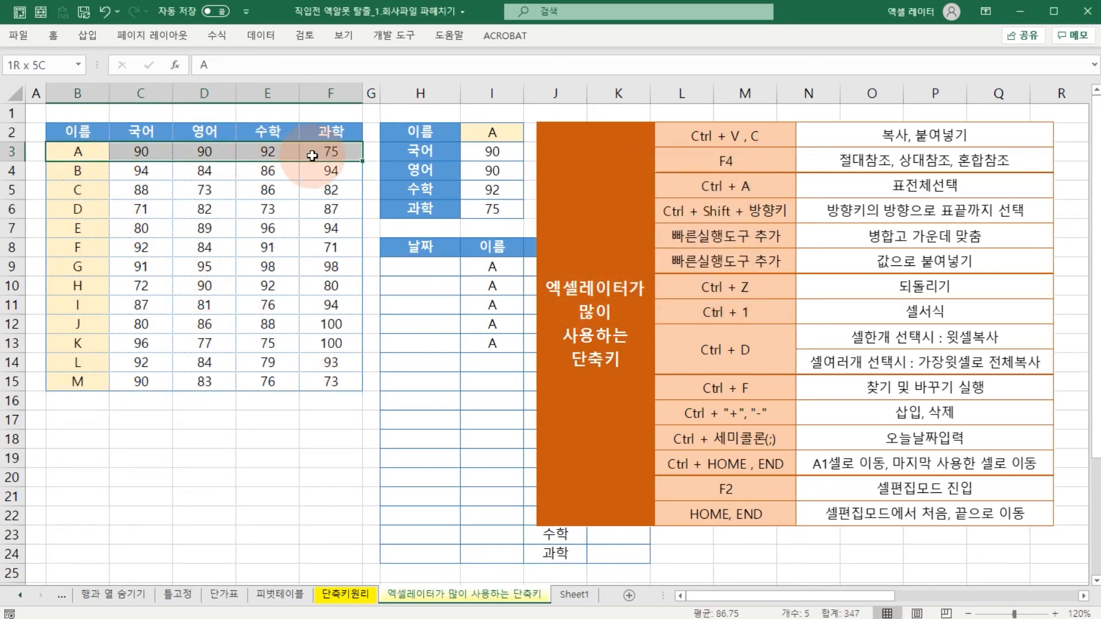
{"action": "left_click", "coordinate": [328, 287]}
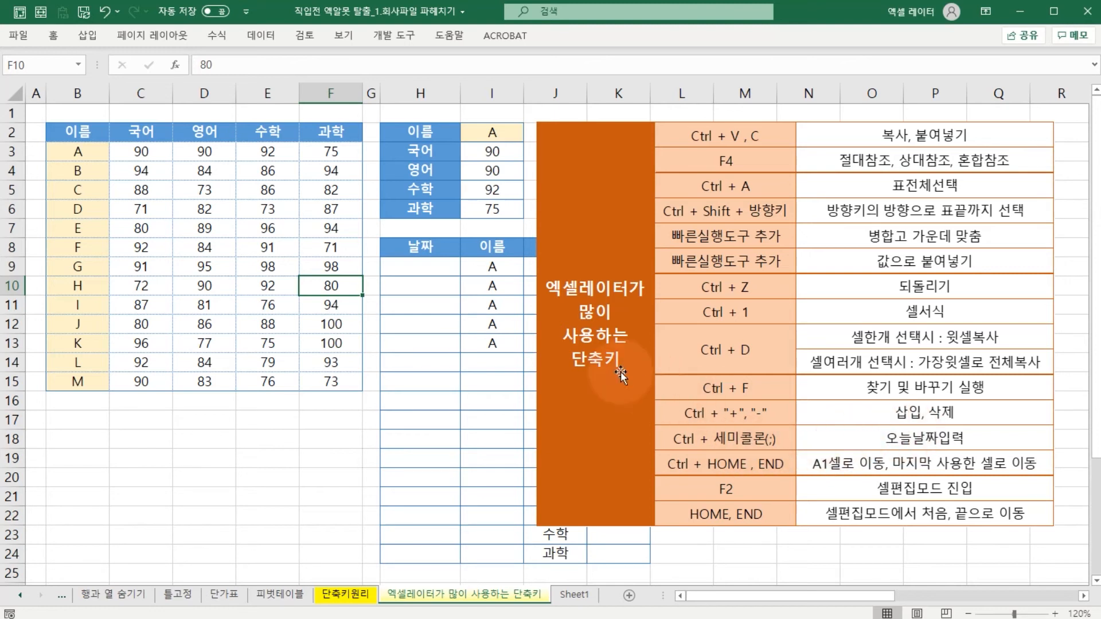
Step: Enter today's date, 2020-10-21, in H9 and fill it into all of H10:H24 at once
{"action": "left_click", "coordinate": [419, 267]}
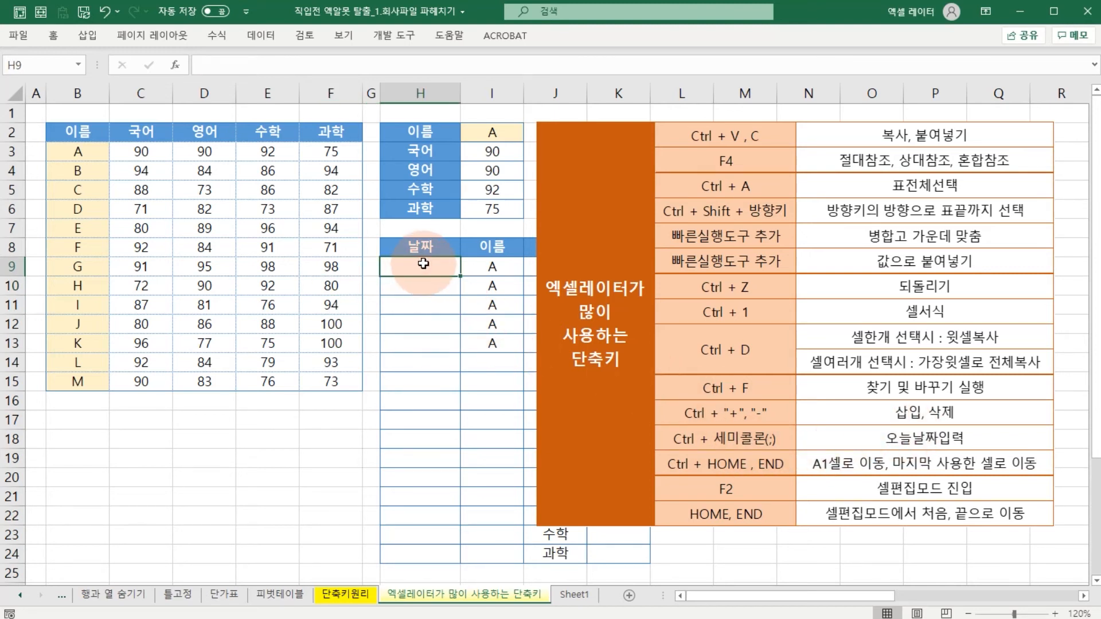
{"action": "key", "text": "ctrl+semicolon"}
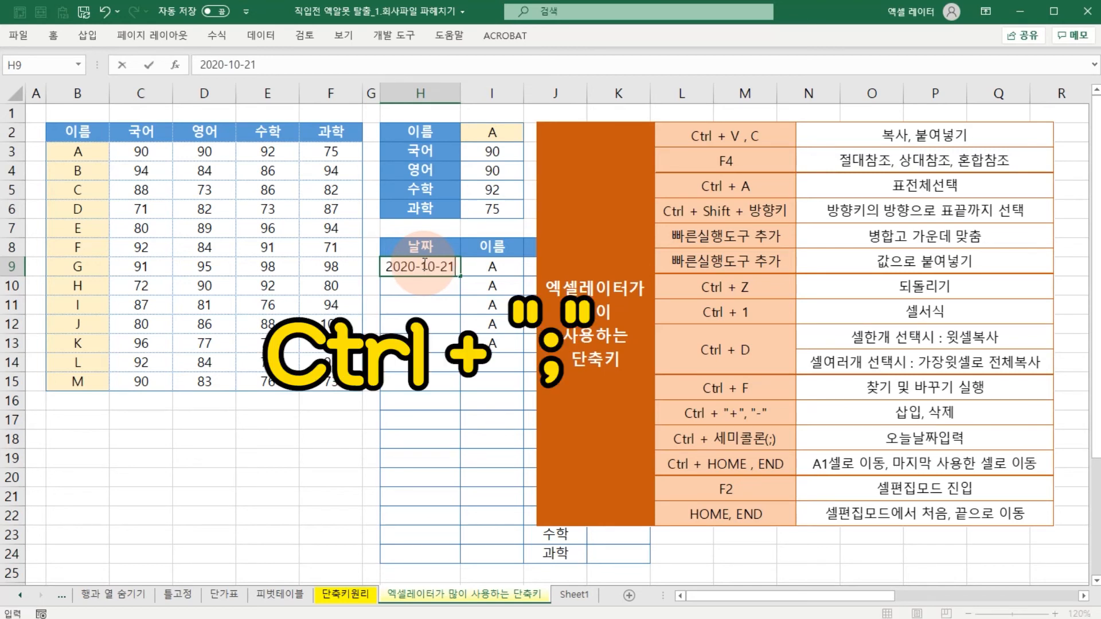
{"action": "left_click", "coordinate": [449, 285]}
{"action": "left_click_drag", "start_coordinate": [449, 285], "coordinate": [438, 547]}
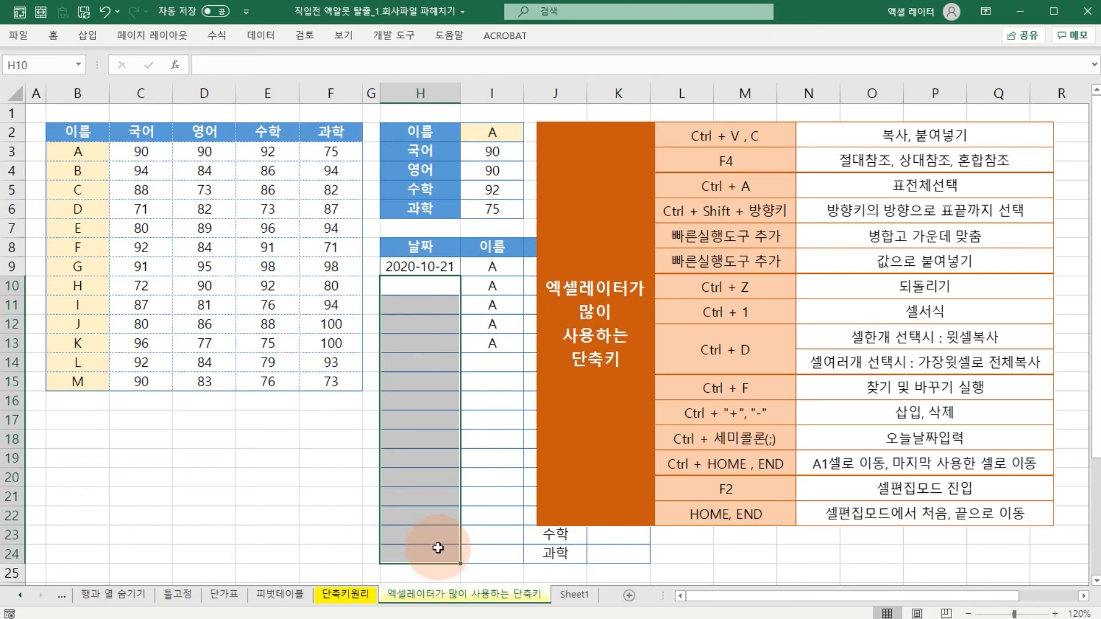
{"action": "key", "text": "ctrl+semicolon"}
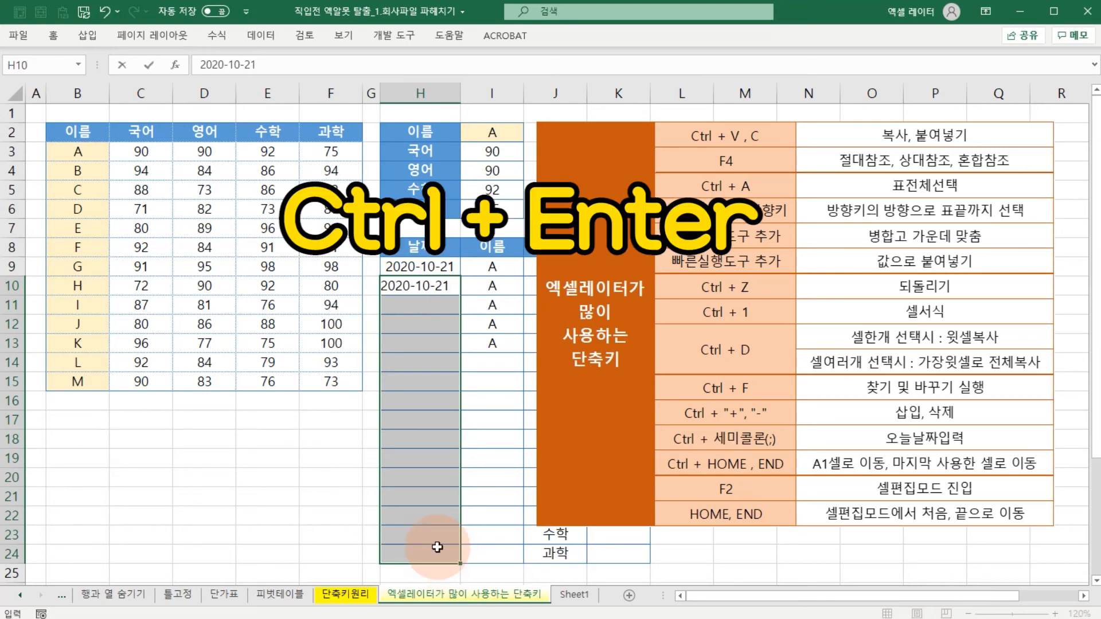
{"action": "key", "text": "ctrl+Return"}
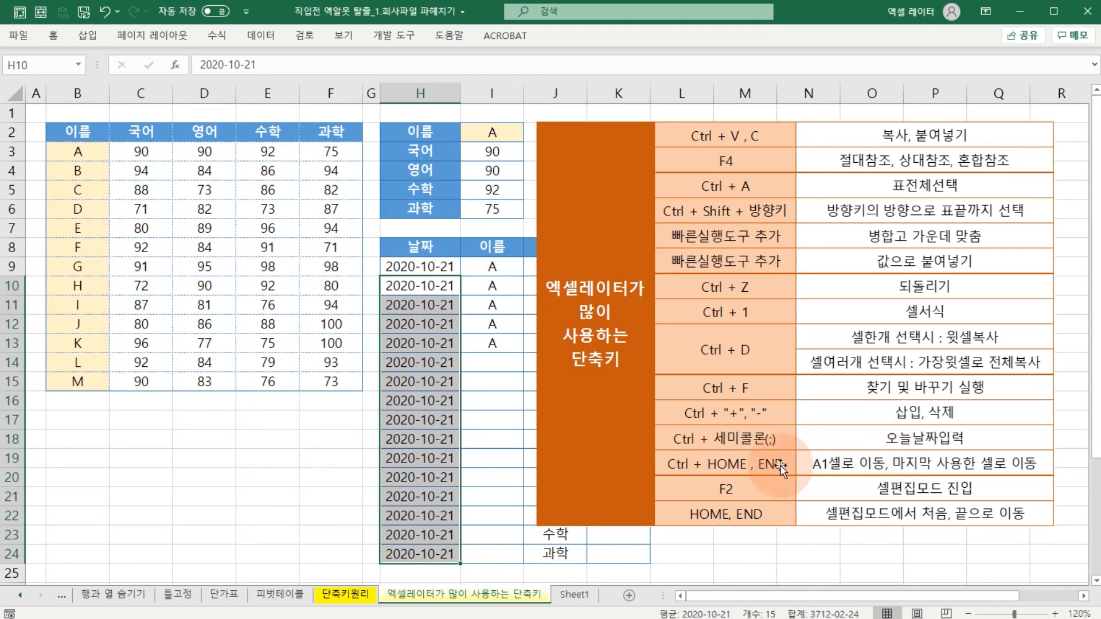
Step: Copy the score table B2:F15 and paste it at B2 of a newly added sheet
{"action": "left_click", "coordinate": [687, 465]}
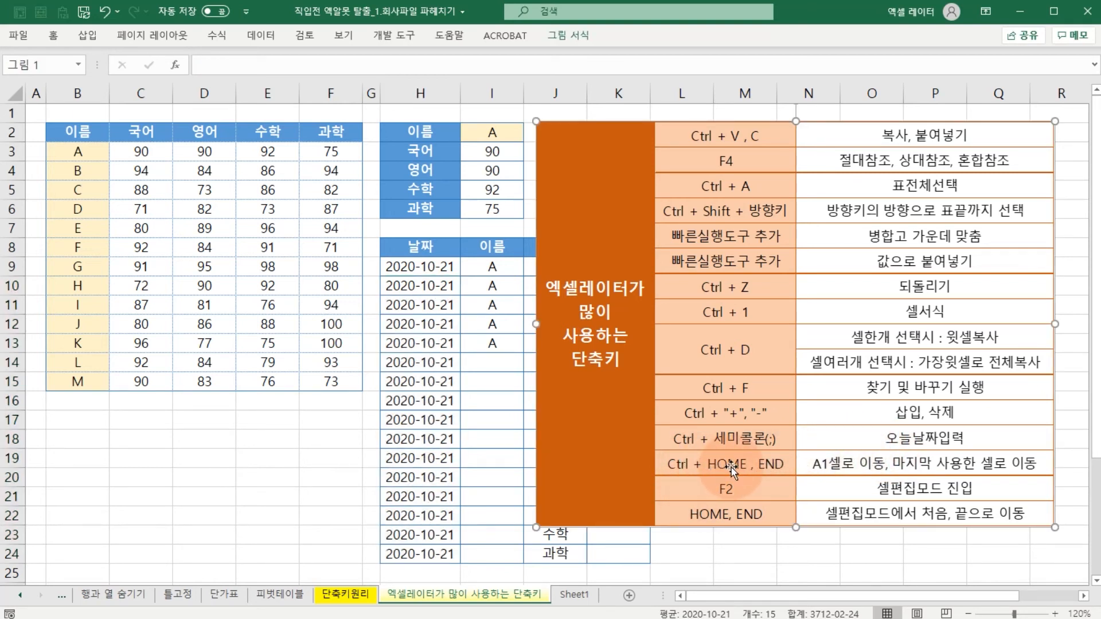
{"action": "left_click_drag", "start_coordinate": [72, 138], "coordinate": [327, 363]}
{"action": "key", "text": "ctrl+c"}
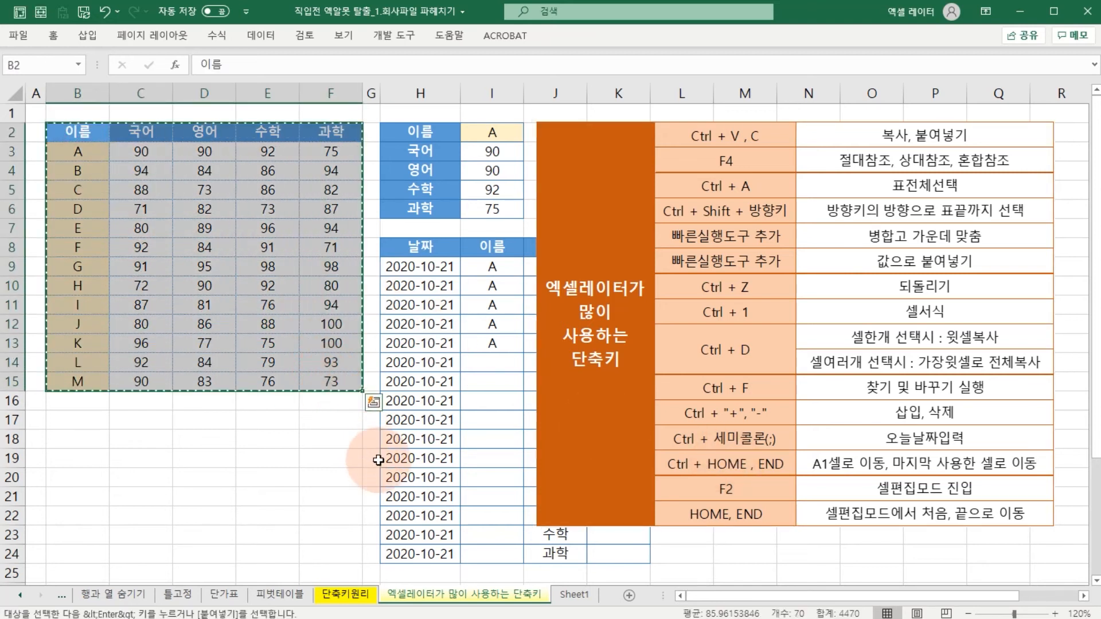
{"action": "left_click", "coordinate": [628, 595]}
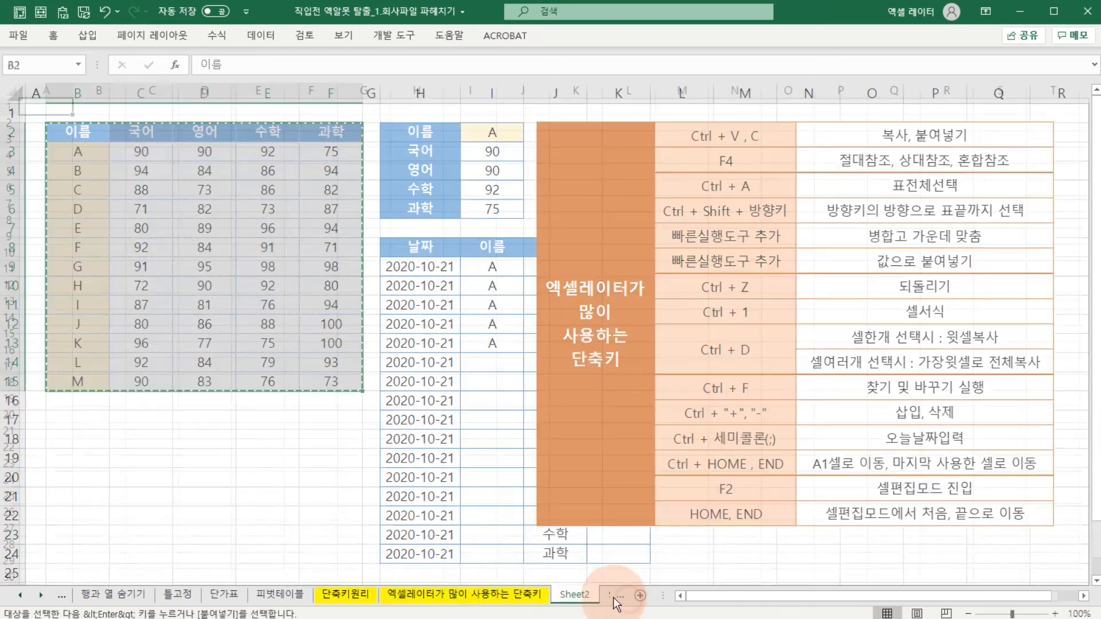
{"action": "left_click", "coordinate": [86, 119]}
{"action": "key", "text": "ctrl+v"}
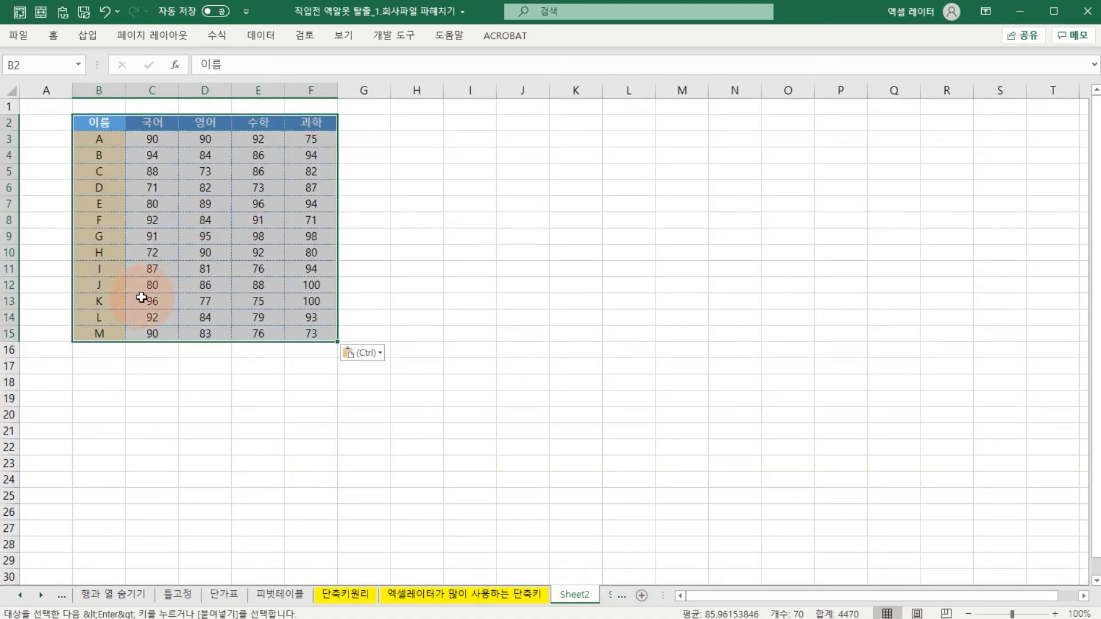
{"action": "left_click", "coordinate": [171, 282]}
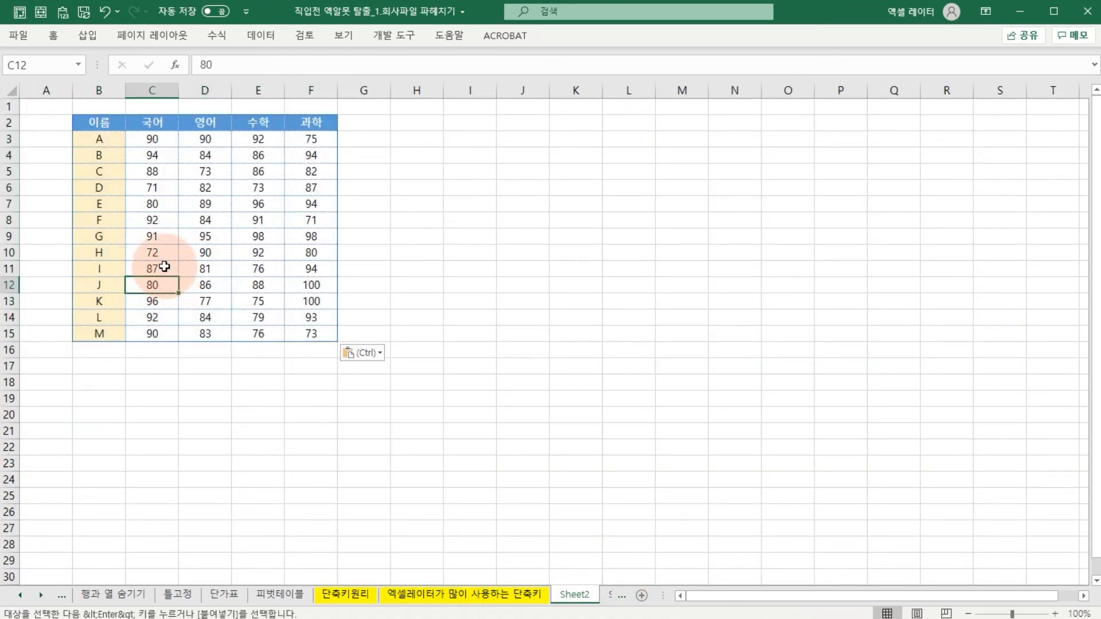
Step: Jump from B3 to the sheet's last used cell and back to A1, and compare the table's extent with range B2:I18
{"action": "left_click", "coordinate": [109, 138]}
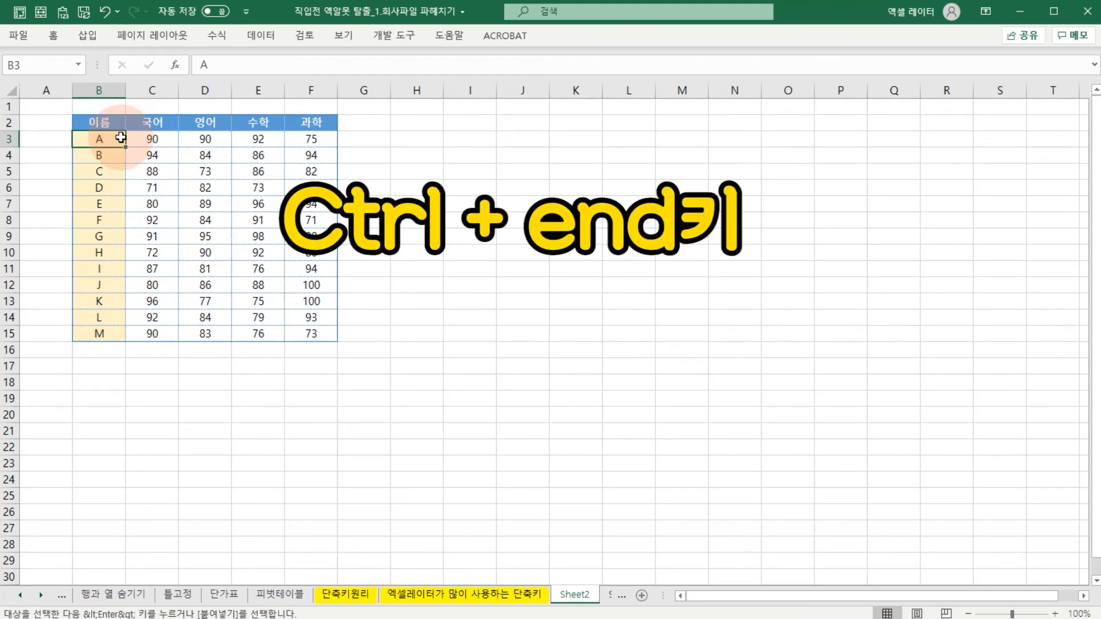
{"action": "key", "text": "ctrl+End"}
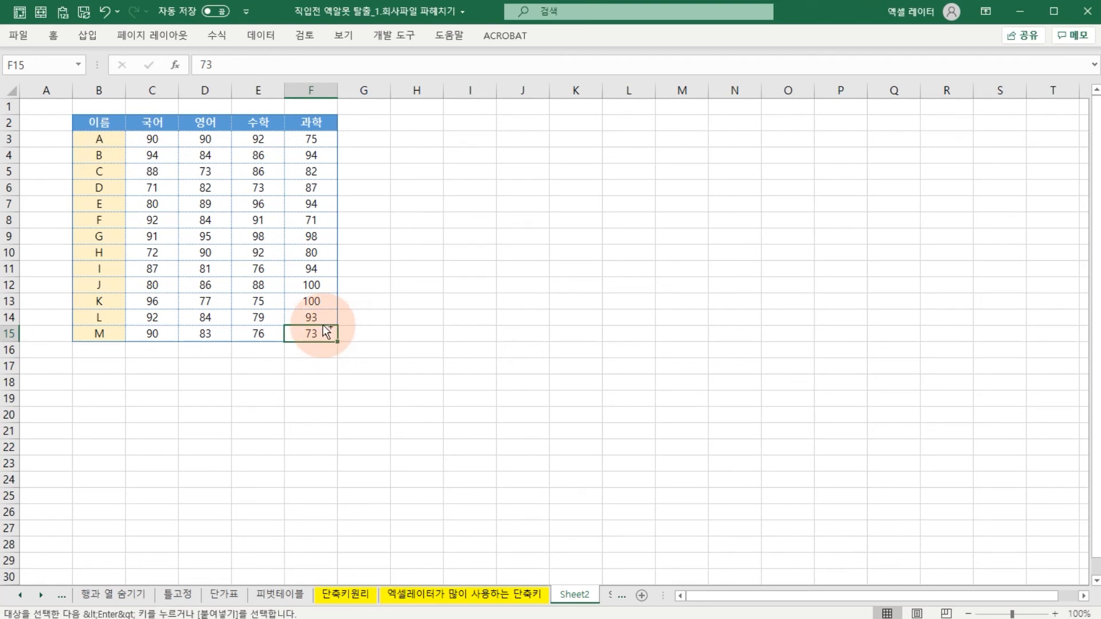
{"action": "key", "text": "ctrl+Home"}
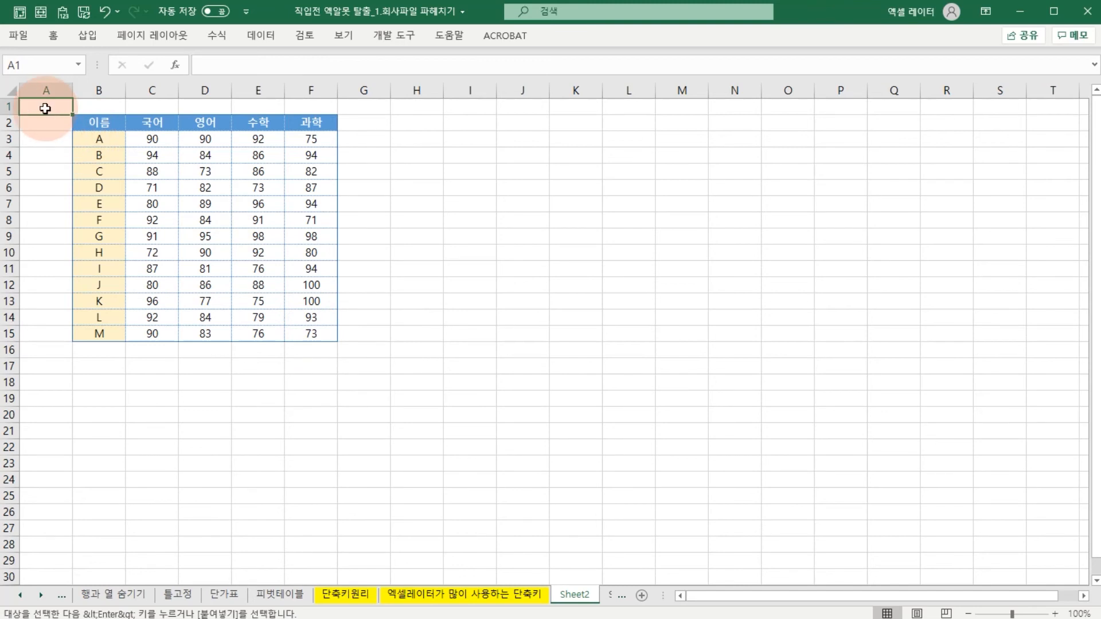
{"action": "left_click", "coordinate": [318, 329]}
{"action": "left_click_drag", "start_coordinate": [100, 123], "coordinate": [484, 386]}
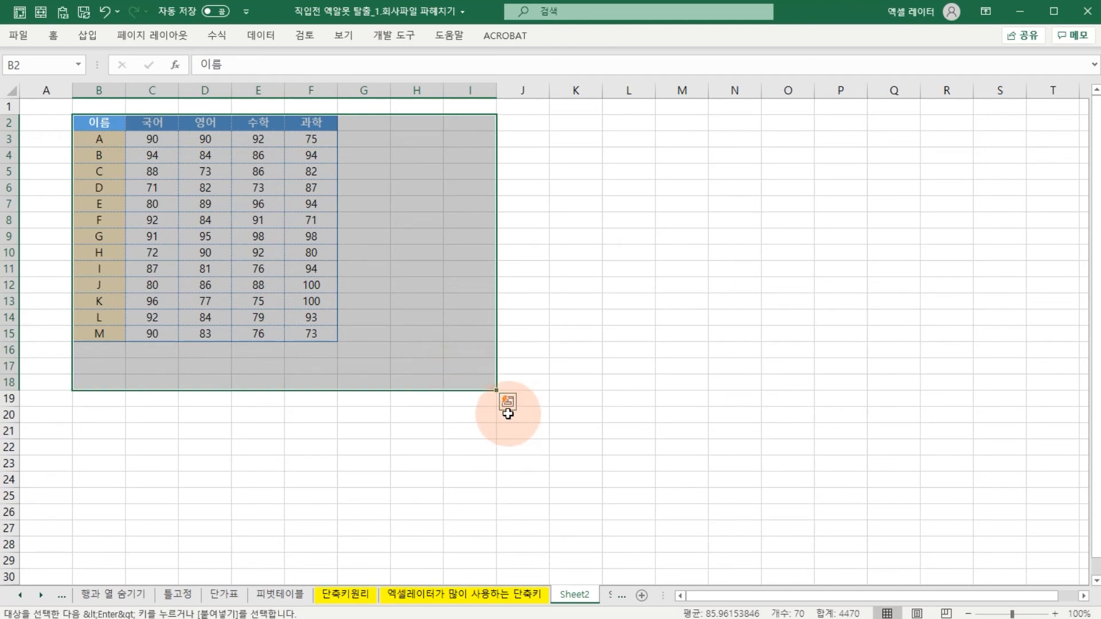
Step: Clear the contents of B6:F6 in the copied score table, leaving the cells in place
{"action": "left_click", "coordinate": [269, 270]}
{"action": "left_click_drag", "start_coordinate": [108, 186], "coordinate": [301, 190]}
{"action": "key", "text": "Delete"}
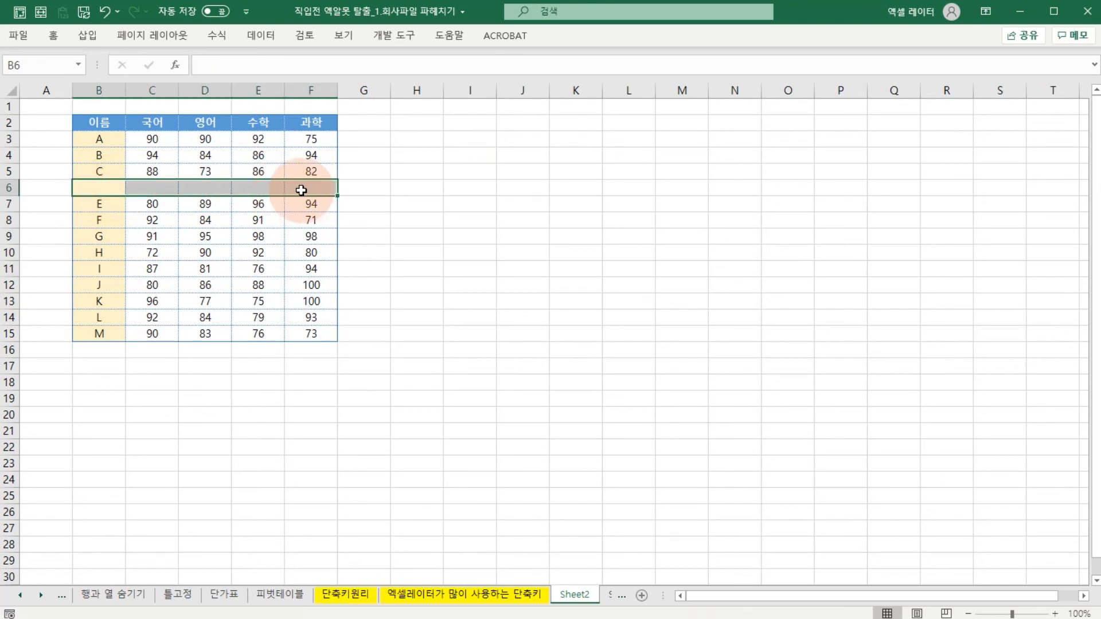
{"action": "left_click", "coordinate": [331, 234]}
Step: Compare extending the selection from B2 to the data edges, across and down, with extending it to the last used cell
{"action": "left_click", "coordinate": [97, 122]}
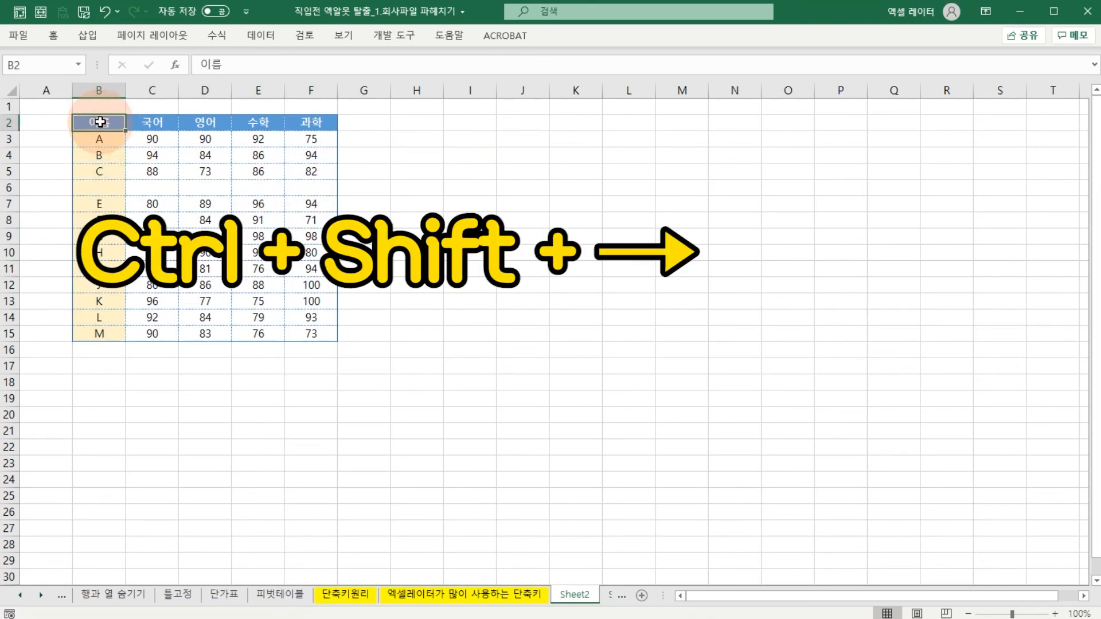
{"action": "key", "text": "ctrl+shift+Right"}
{"action": "key", "text": "ctrl+shift+Down"}
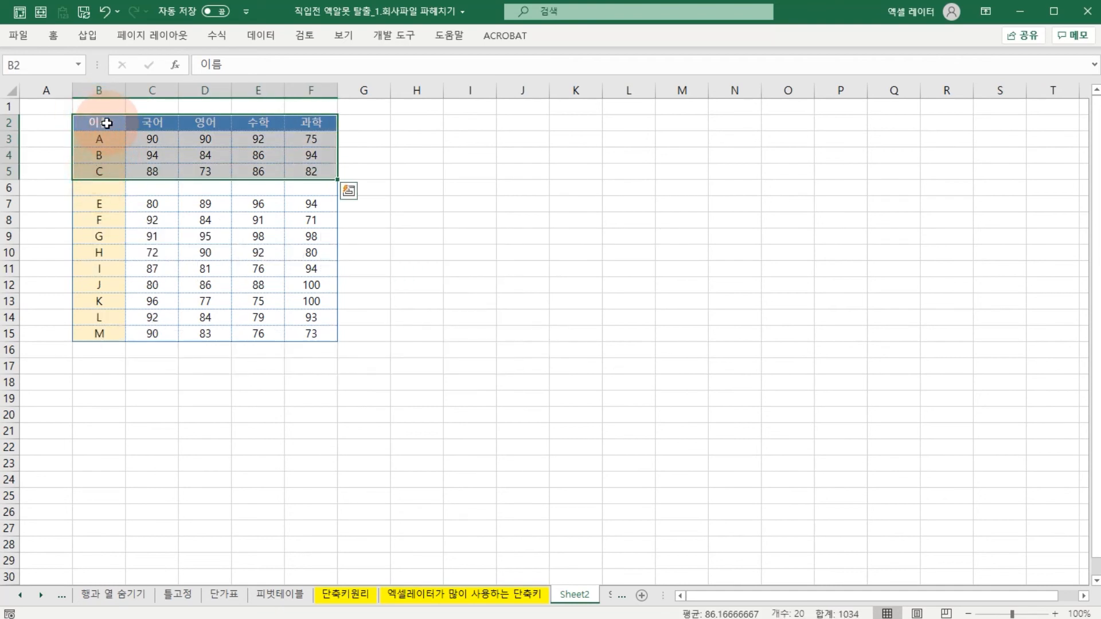
{"action": "left_click", "coordinate": [258, 171]}
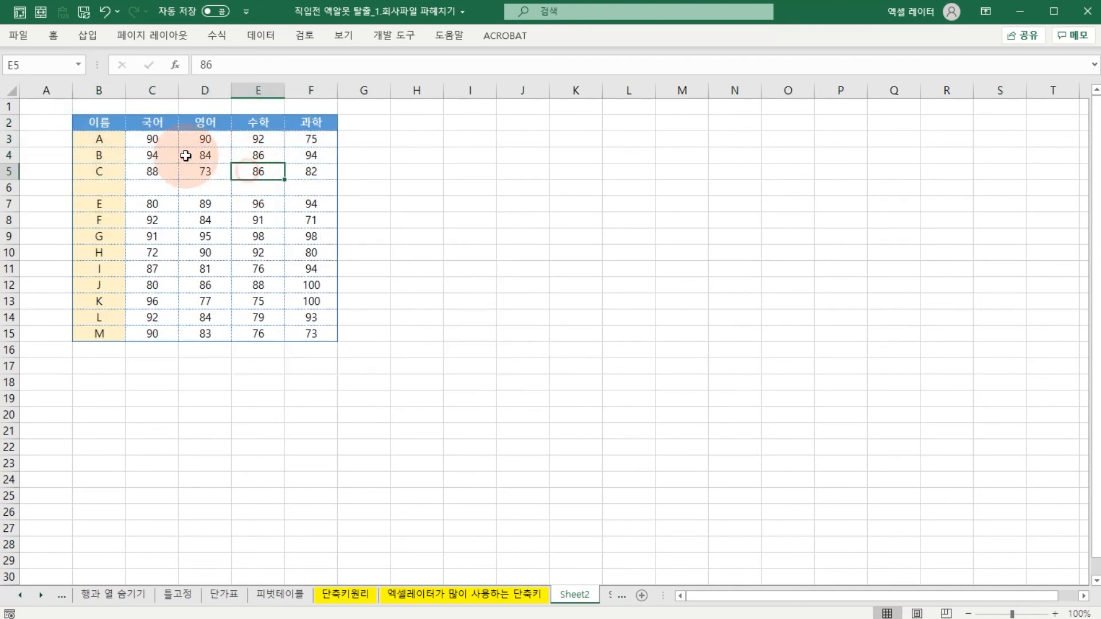
{"action": "left_click", "coordinate": [95, 122]}
{"action": "key", "text": "ctrl+shift+End"}
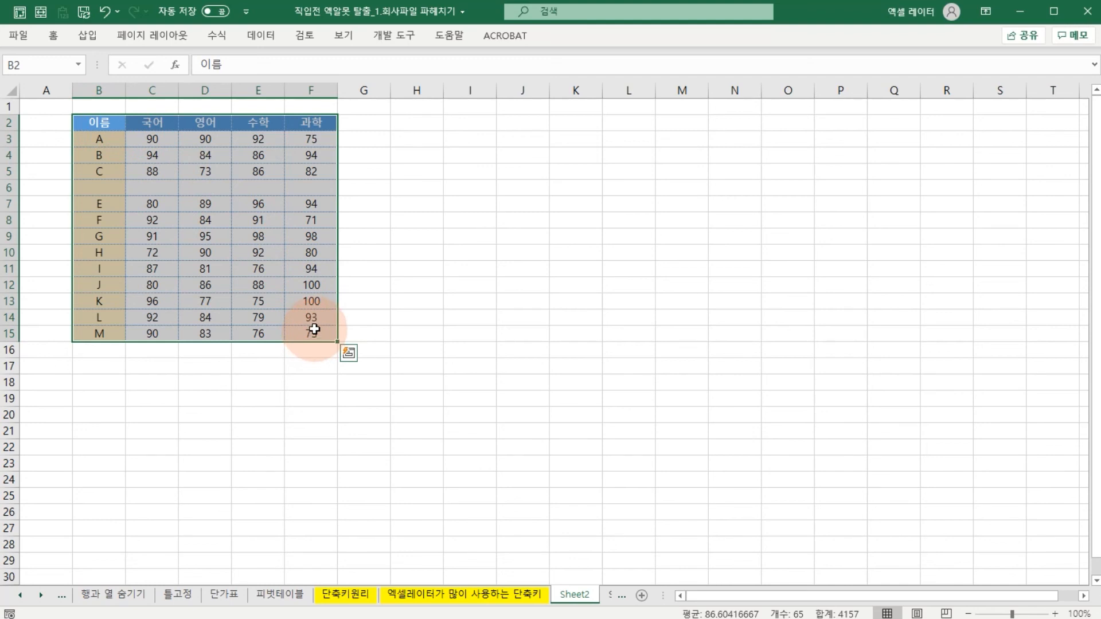
Step: Return to the 엑셀레이터가 많이 사용하는 단축키 sheet, clear the name in I2, and compare lookup cells I3:I6 with names B3:B15
{"action": "left_click", "coordinate": [412, 596]}
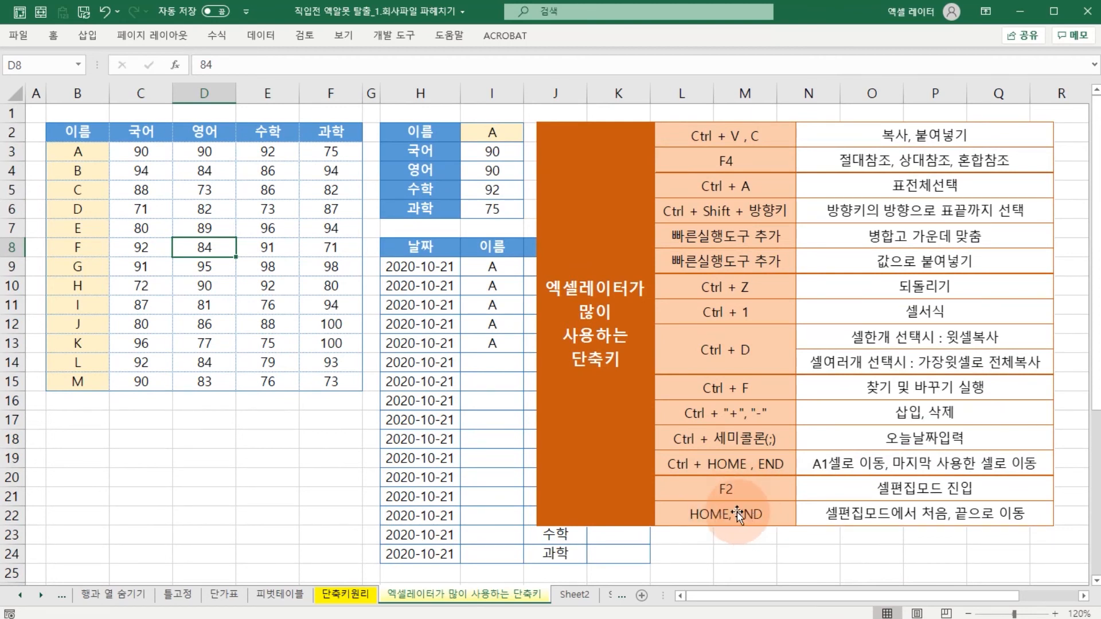
{"action": "left_click", "coordinate": [487, 138]}
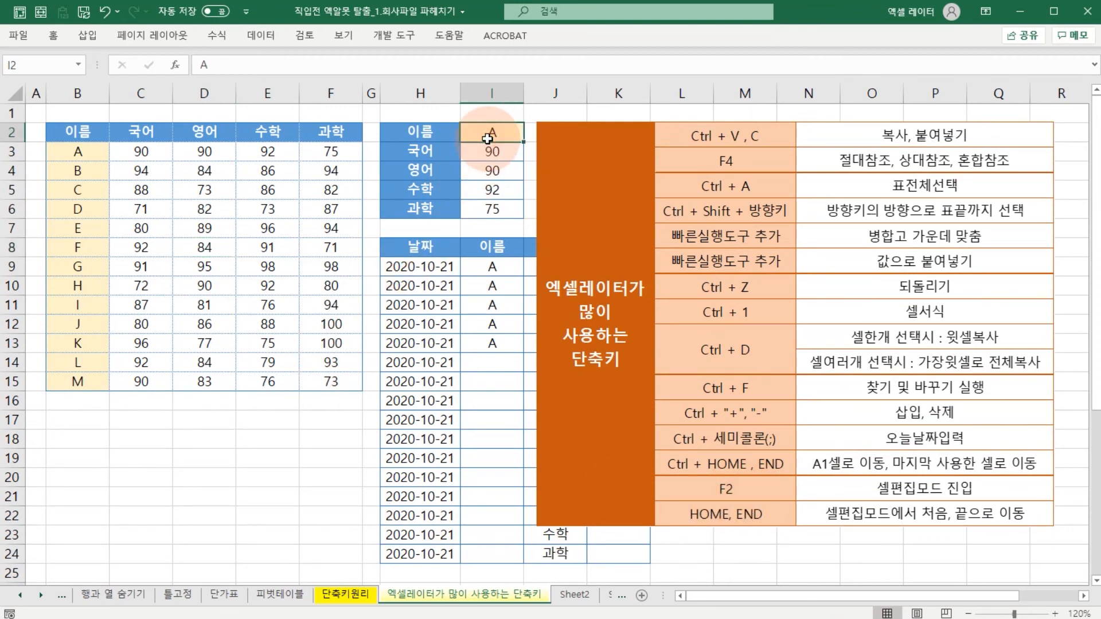
{"action": "key", "text": "Delete"}
{"action": "key", "text": "Down"}
{"action": "key", "text": "shift+Down"}
{"action": "key", "text": "shift+Down"}
{"action": "key", "text": "shift+Down"}
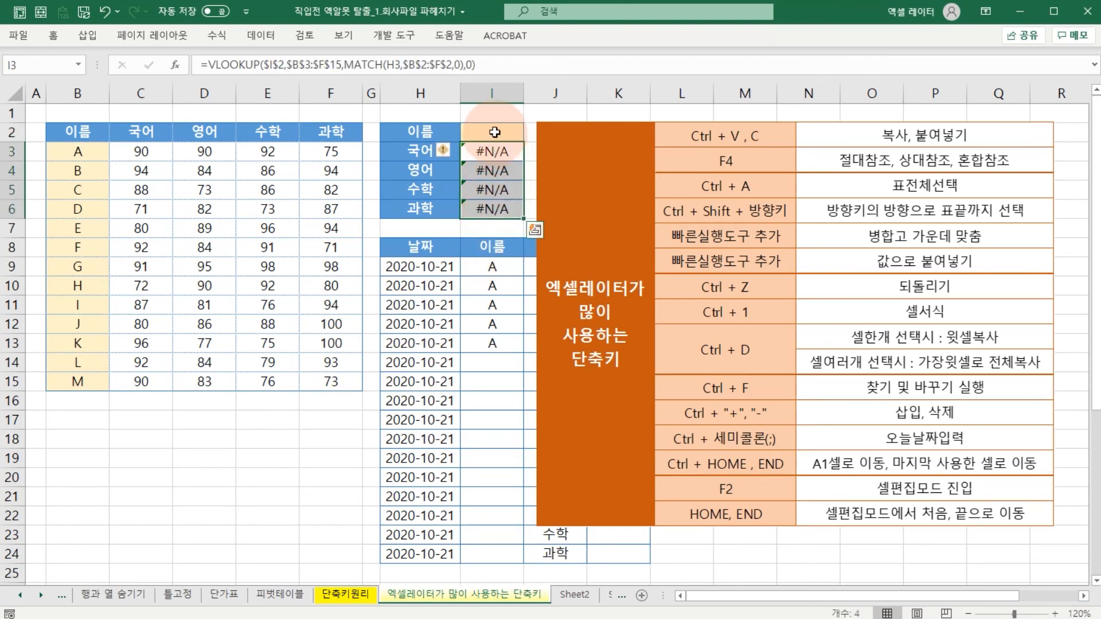
{"action": "left_click_drag", "start_coordinate": [74, 156], "coordinate": [93, 380]}
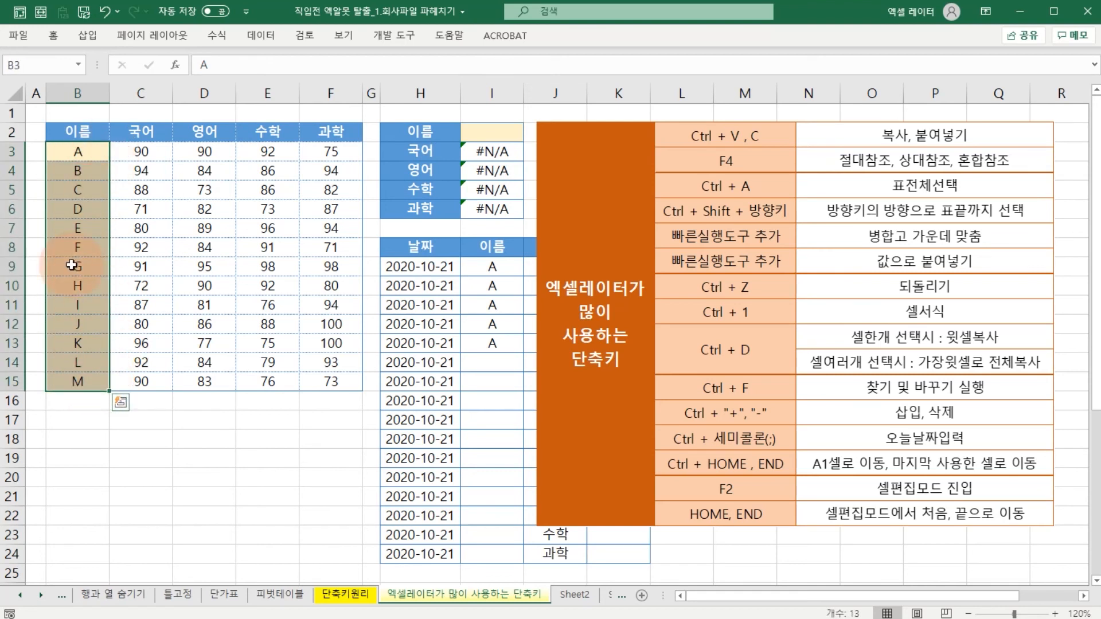
{"action": "left_click_drag", "start_coordinate": [492, 152], "coordinate": [491, 209]}
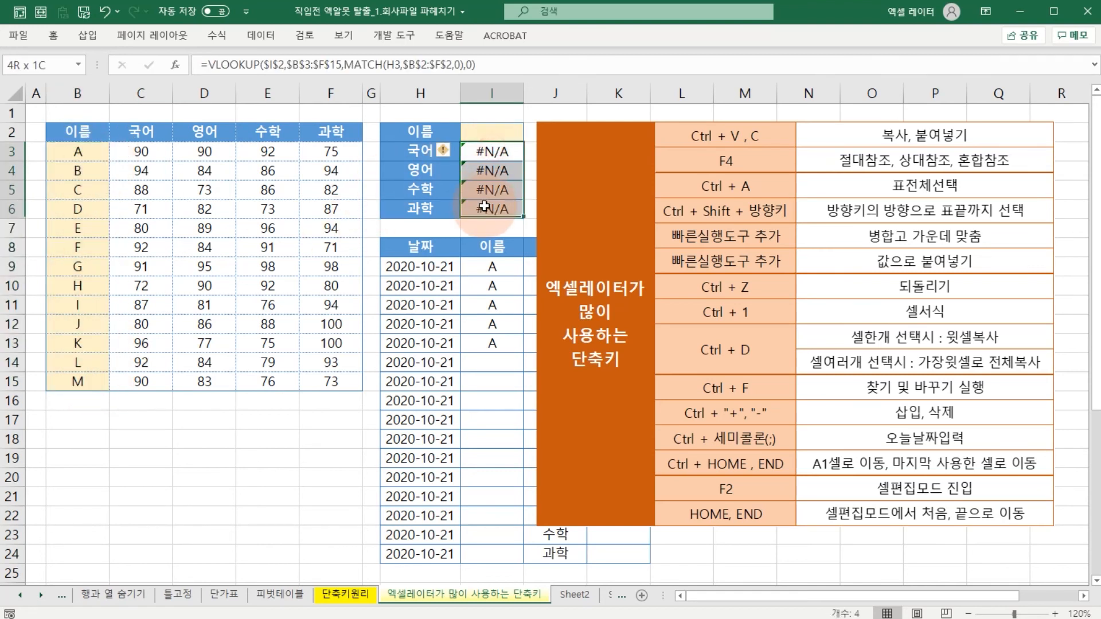
Step: Enter "a" as the lookup name in I2
{"action": "left_click", "coordinate": [488, 133]}
{"action": "type", "text": "a"}
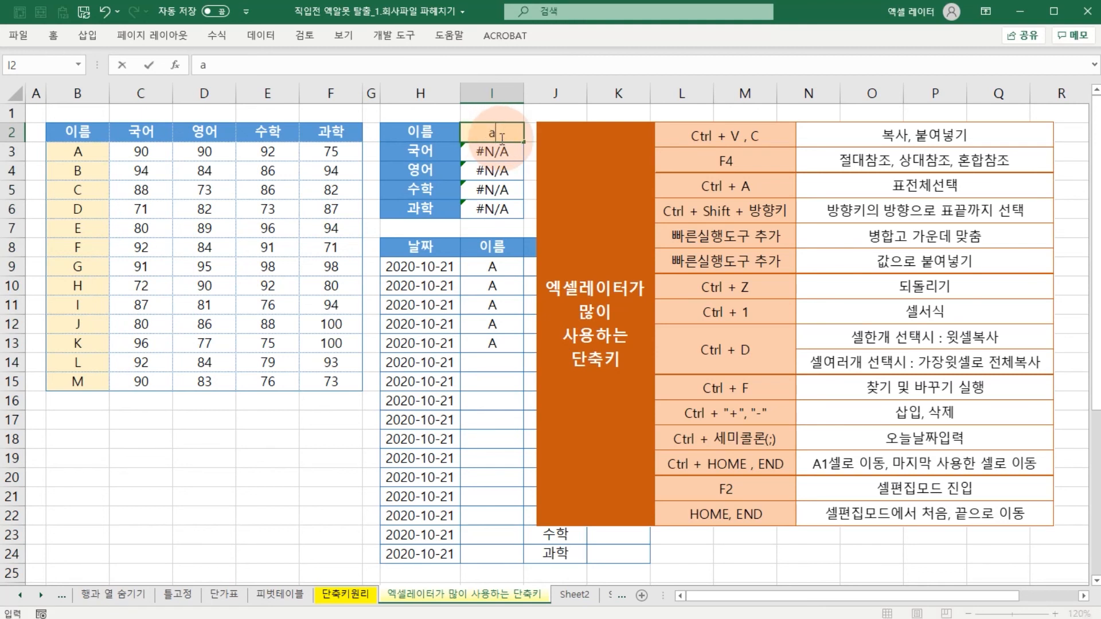
{"action": "key", "text": "Return"}
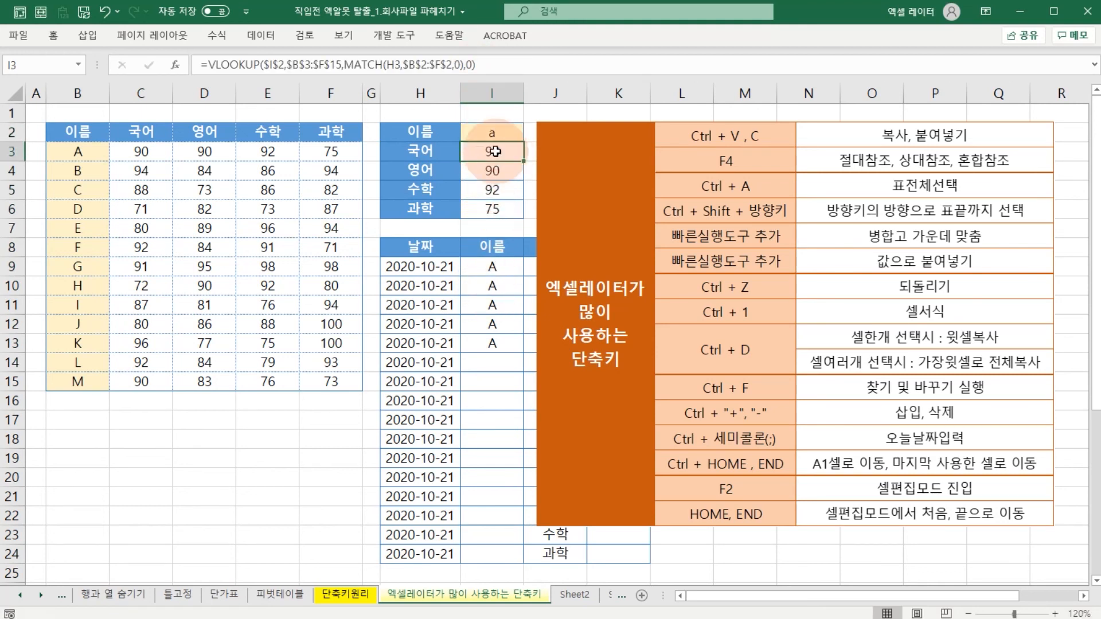
Step: Enter "n", a name missing from the score table, in I2 and examine the lookup results in I3:I6
{"action": "left_click", "coordinate": [499, 133]}
{"action": "type", "text": "n"}
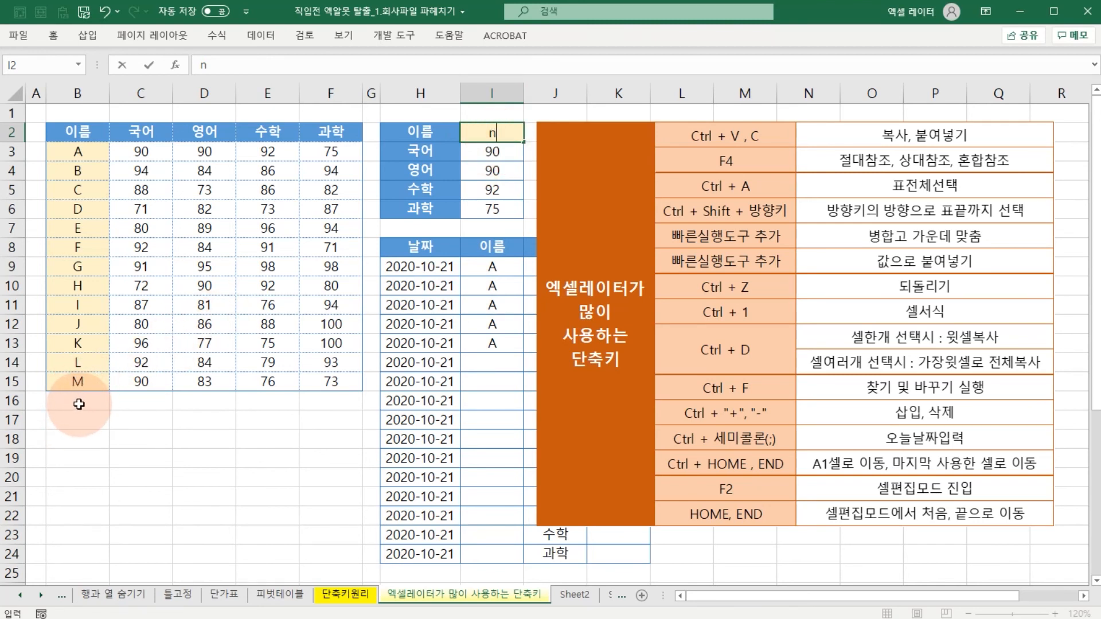
{"action": "key", "text": "Return"}
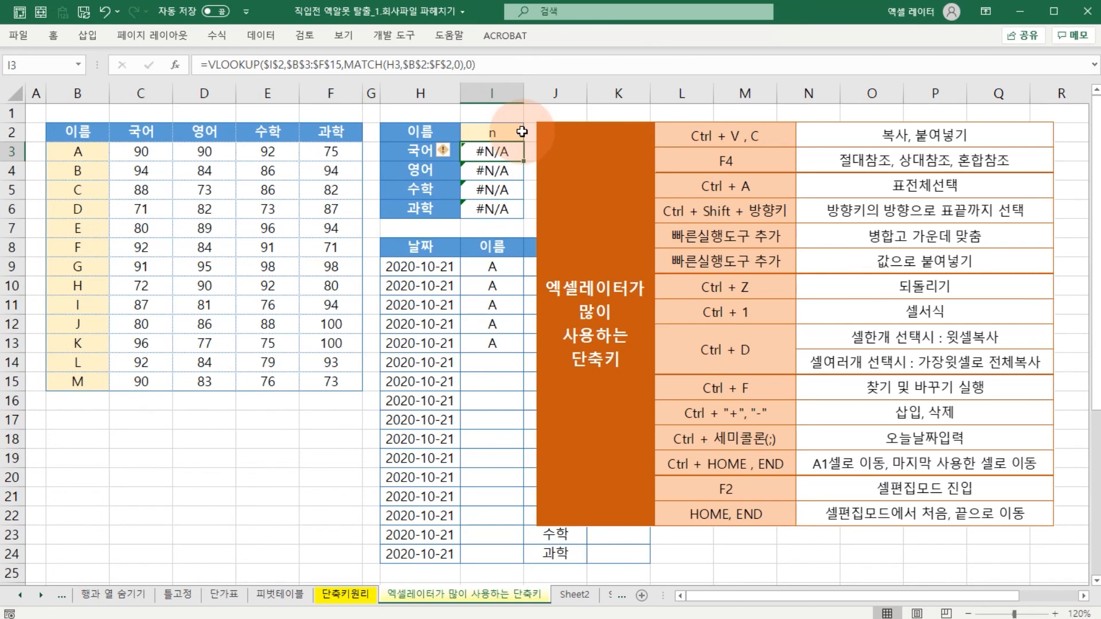
{"action": "left_click", "coordinate": [519, 131]}
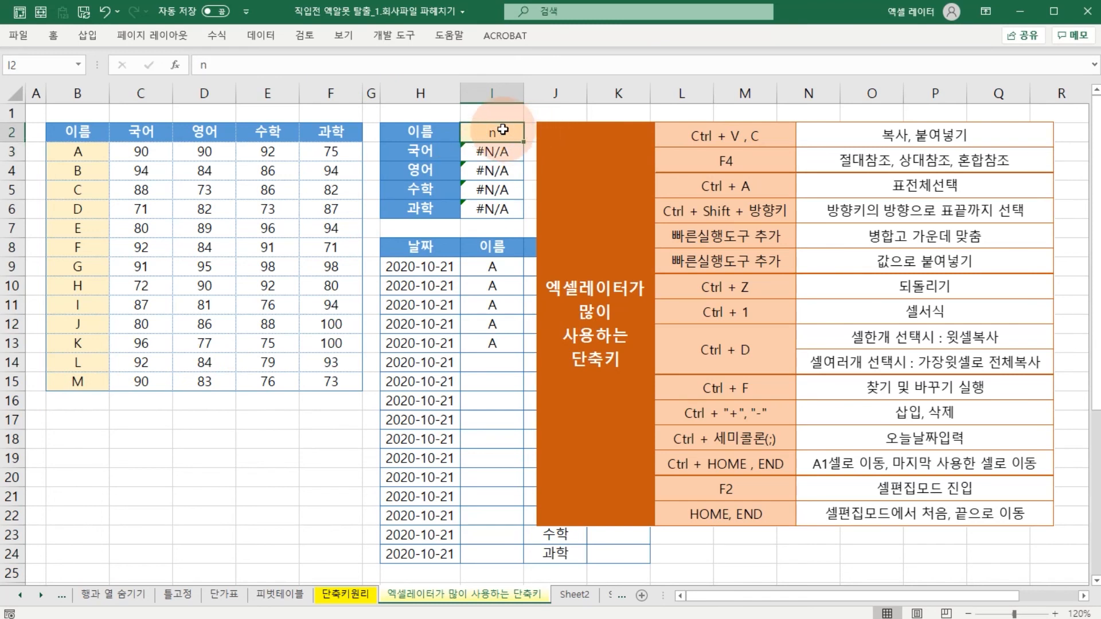
{"action": "key", "text": "Down"}
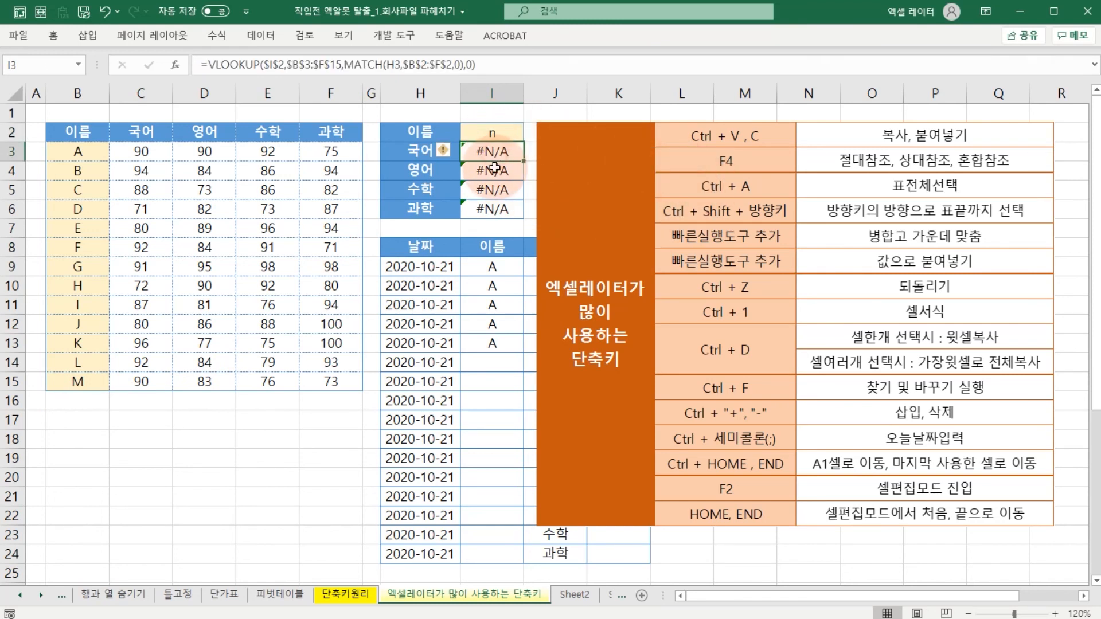
{"action": "left_click_drag", "start_coordinate": [494, 168], "coordinate": [494, 205]}
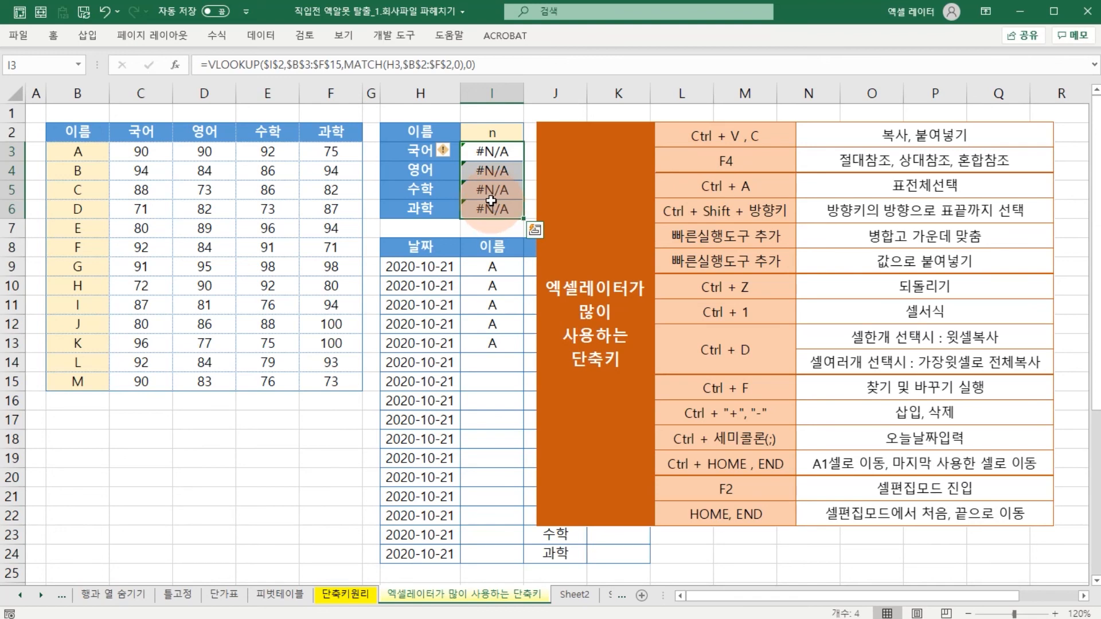
{"action": "left_click", "coordinate": [496, 209]}
{"action": "left_click", "coordinate": [505, 154]}
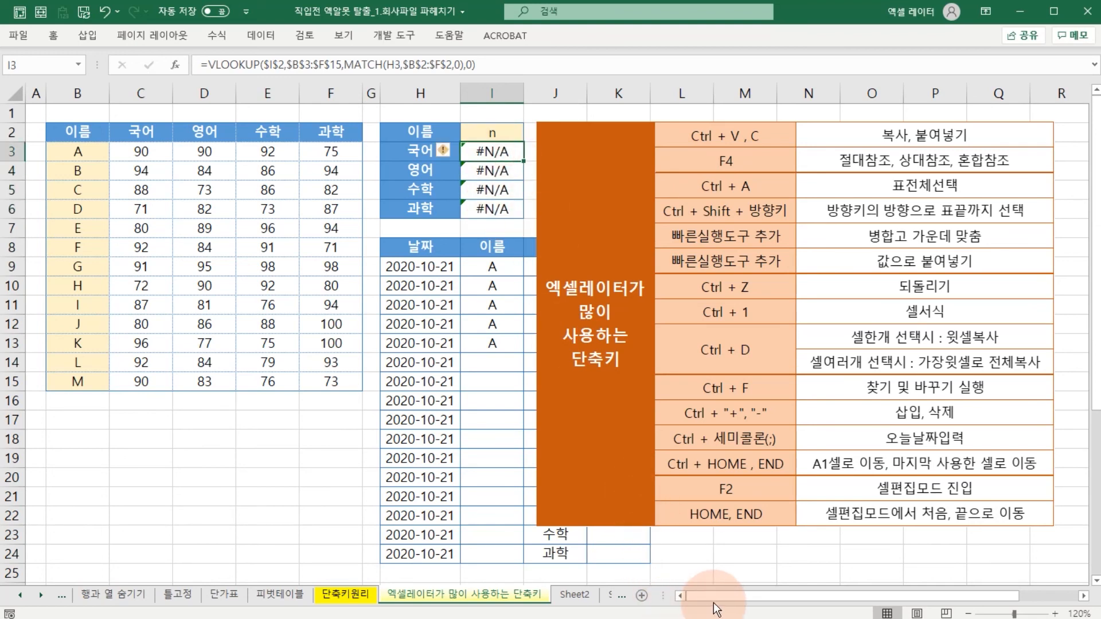
Step: Move the IFERROR text box over the worksheet tables, fit the VLOOKUP box inside it, and highlight the "" argument
{"action": "left_click_drag", "start_coordinate": [717, 605], "coordinate": [779, 597]}
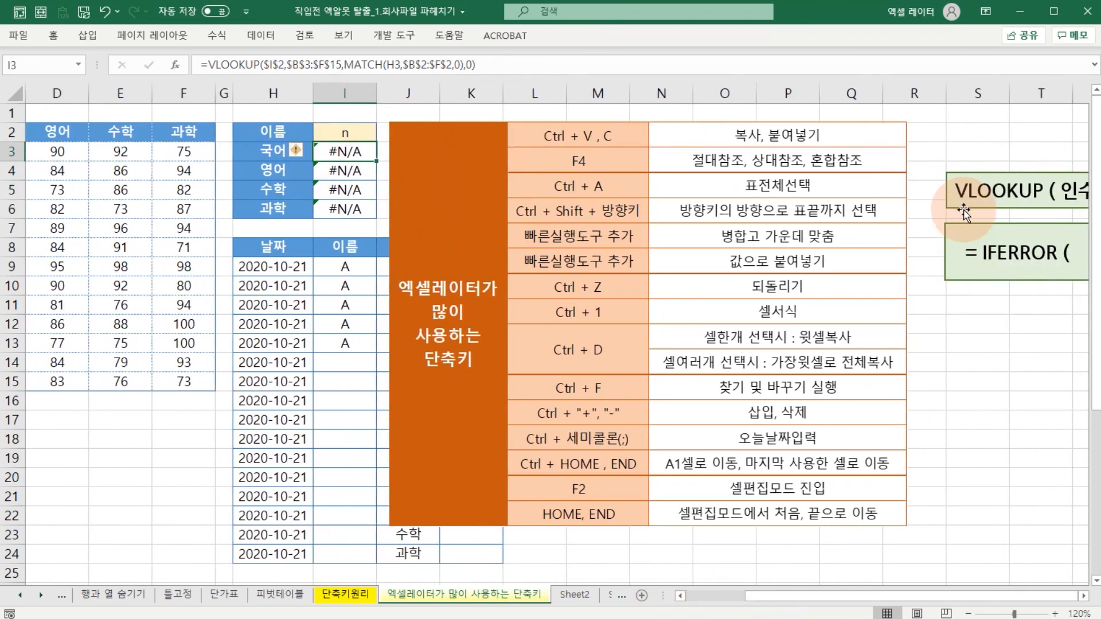
{"action": "left_click_drag", "start_coordinate": [952, 209], "coordinate": [319, 290]}
{"action": "left_click_drag", "start_coordinate": [971, 278], "coordinate": [219, 372]}
{"action": "left_click_drag", "start_coordinate": [329, 288], "coordinate": [336, 357]}
{"action": "left_click_drag", "start_coordinate": [338, 370], "coordinate": [340, 367]}
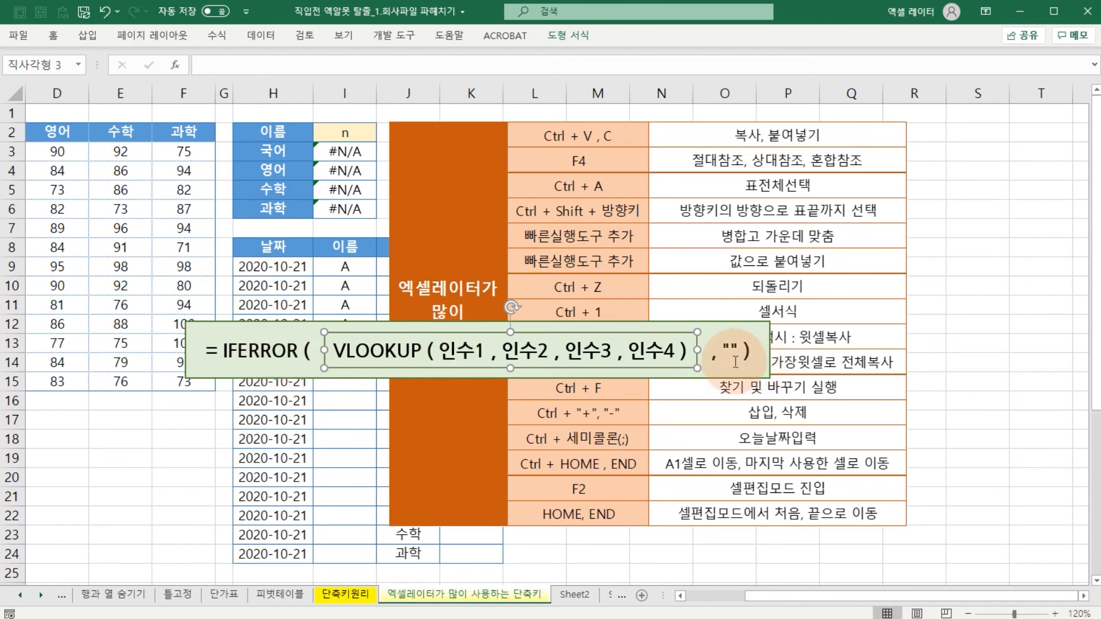
{"action": "left_click_drag", "start_coordinate": [722, 349], "coordinate": [739, 349]}
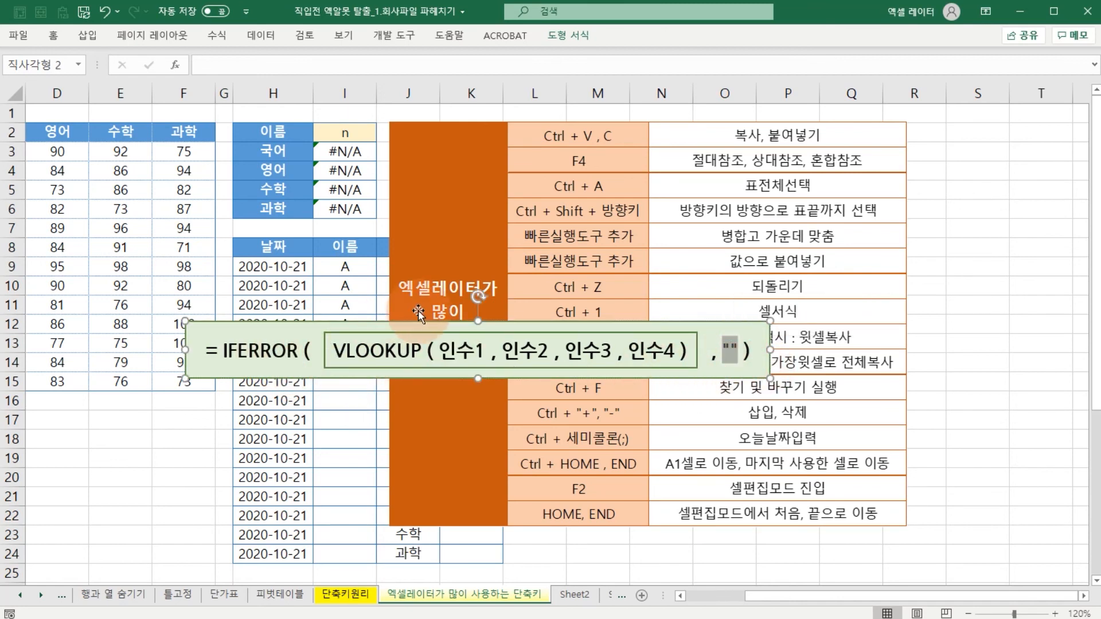
Step: Wrap the VLOOKUP formula in I3 in IFERROR, with "" as the value returned on error
{"action": "left_click", "coordinate": [349, 152]}
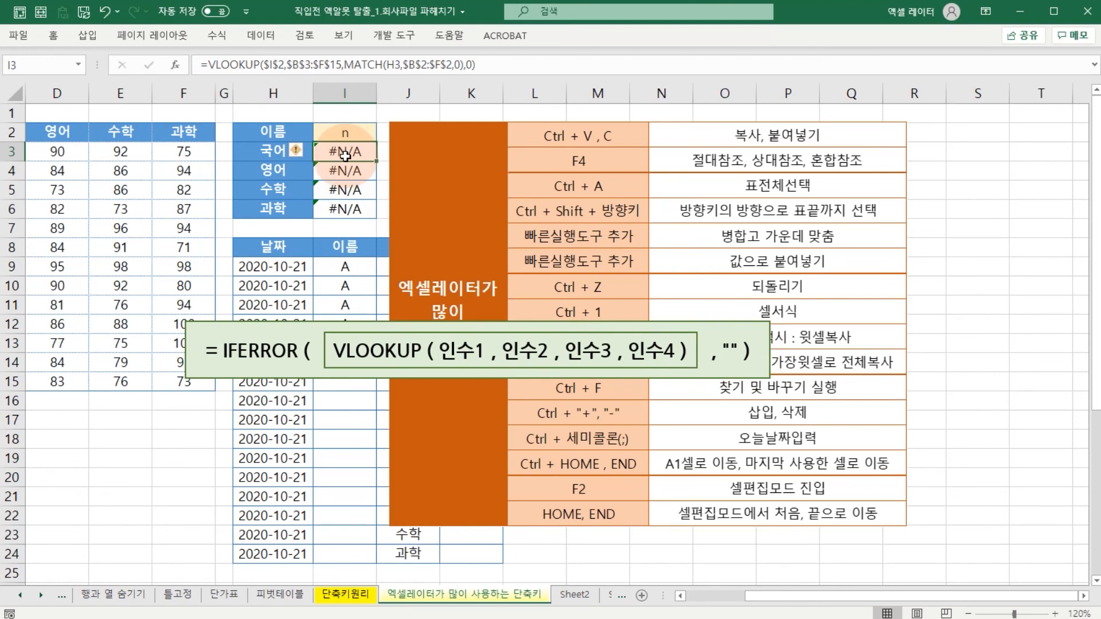
{"action": "key", "text": "F2"}
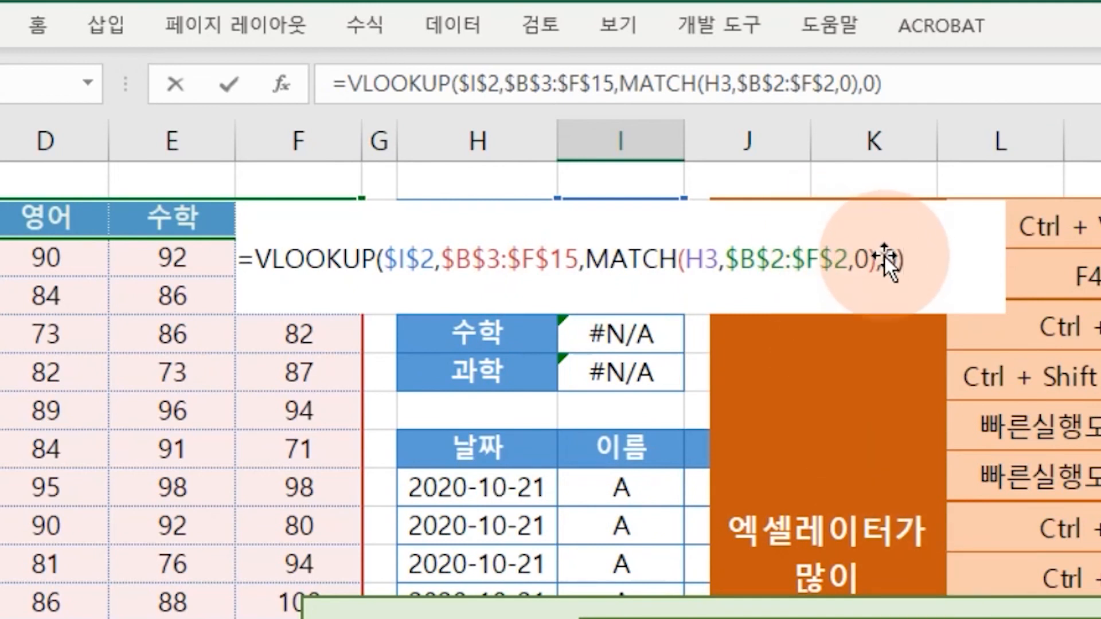
{"action": "key", "text": "Home"}
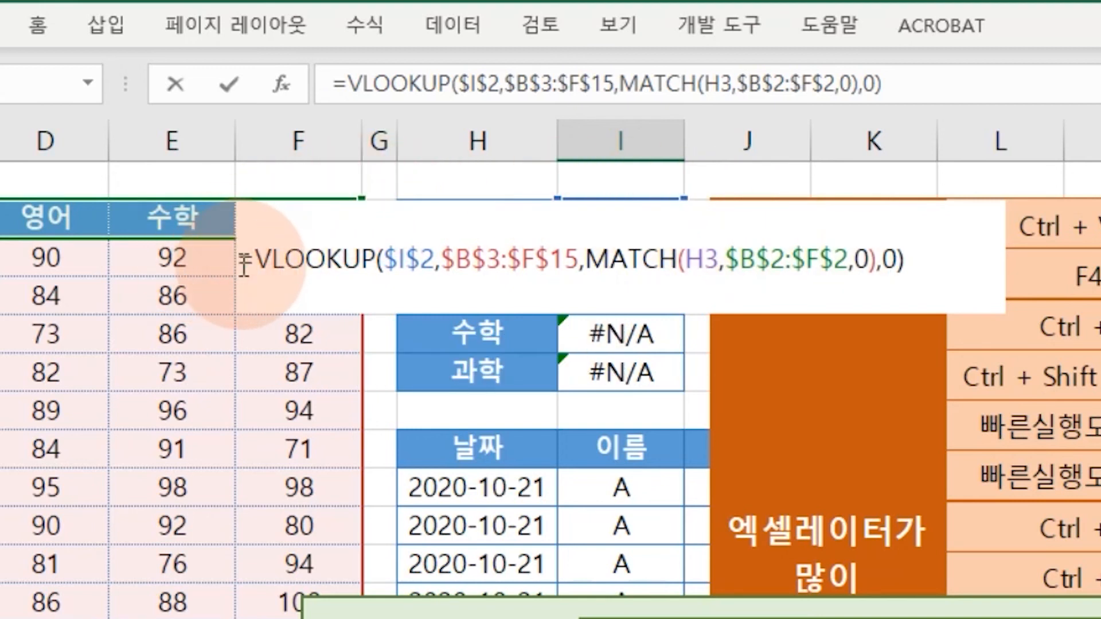
{"action": "key", "text": "Right"}
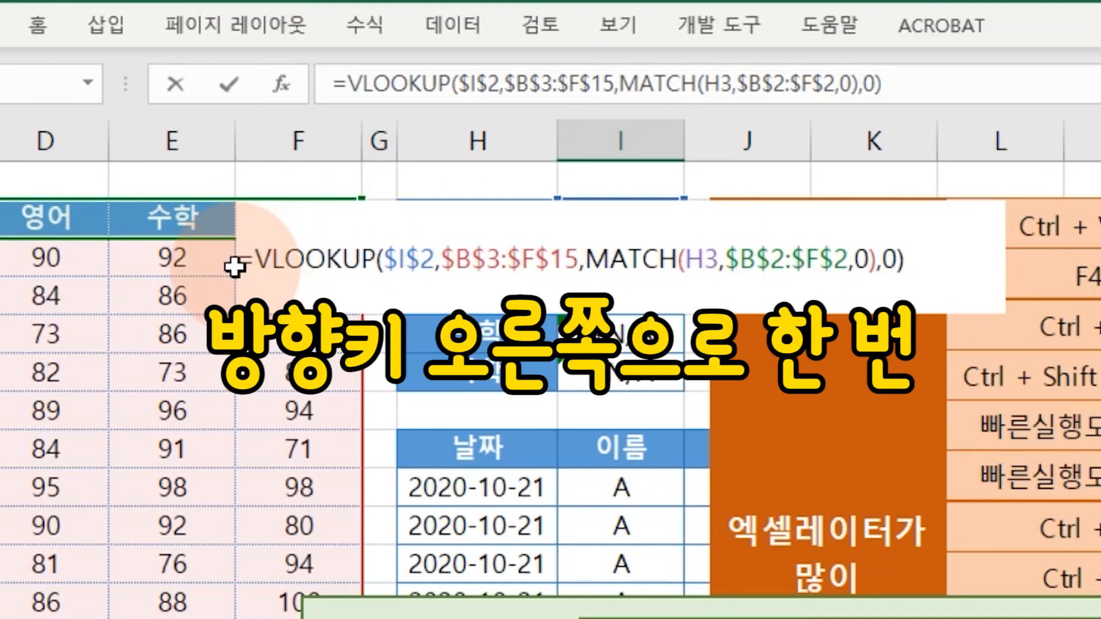
{"action": "type", "text": "iferror"}
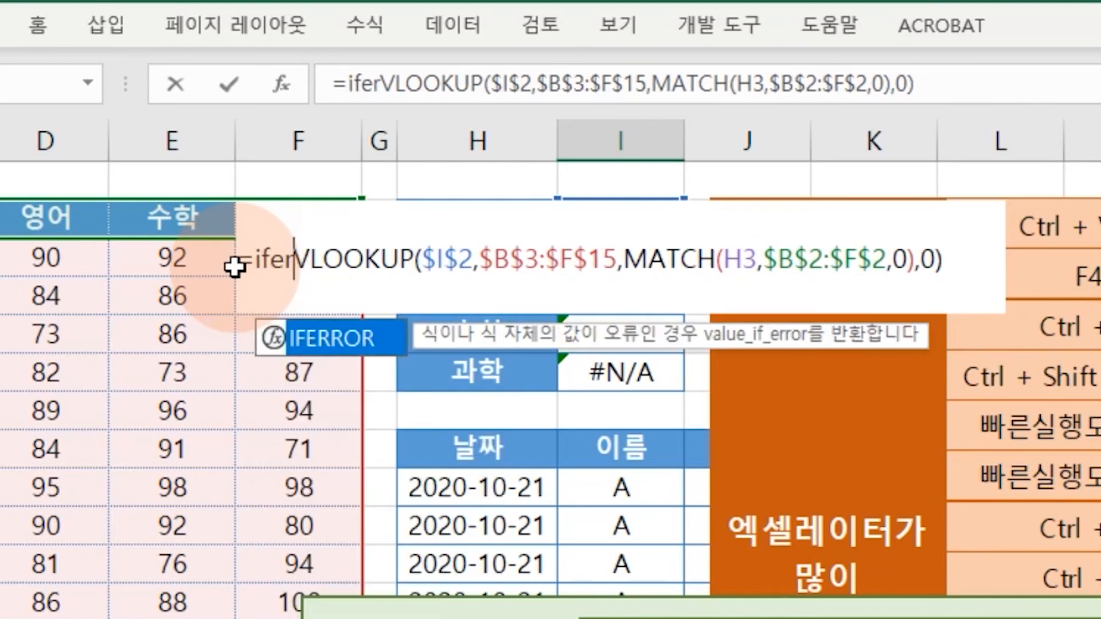
{"action": "type", "text": "("}
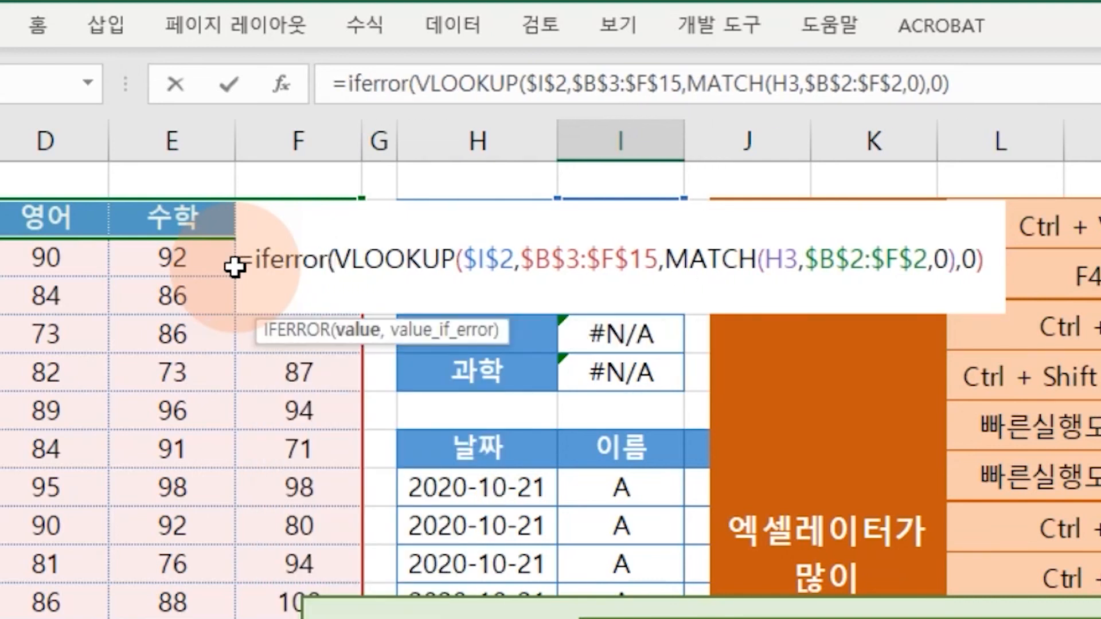
{"action": "key", "text": "End"}
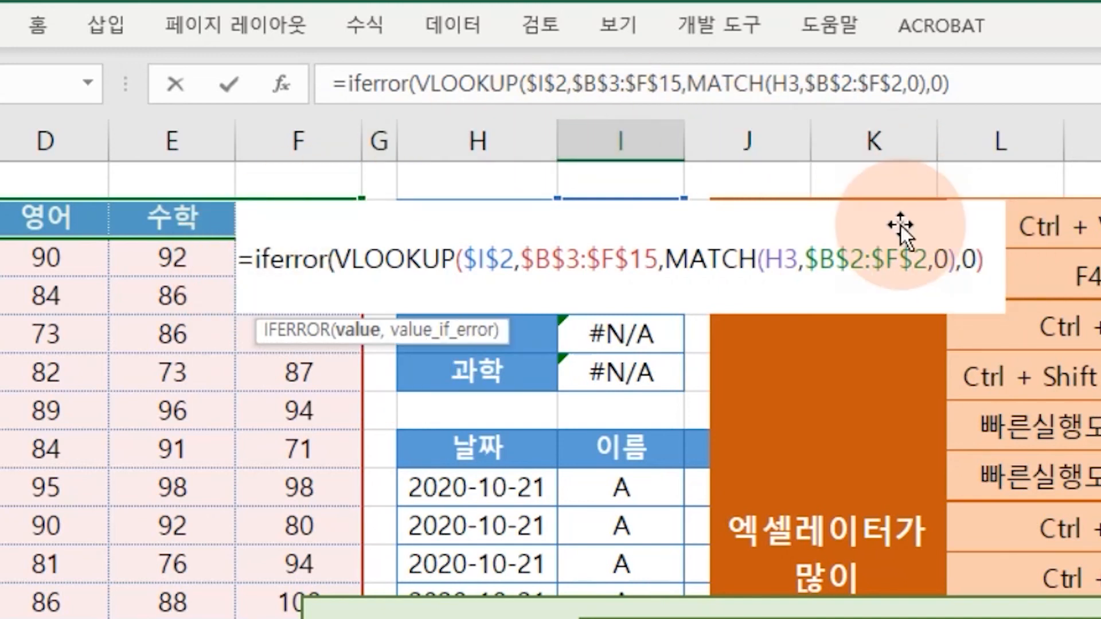
{"action": "type", "text": ",\"\""}
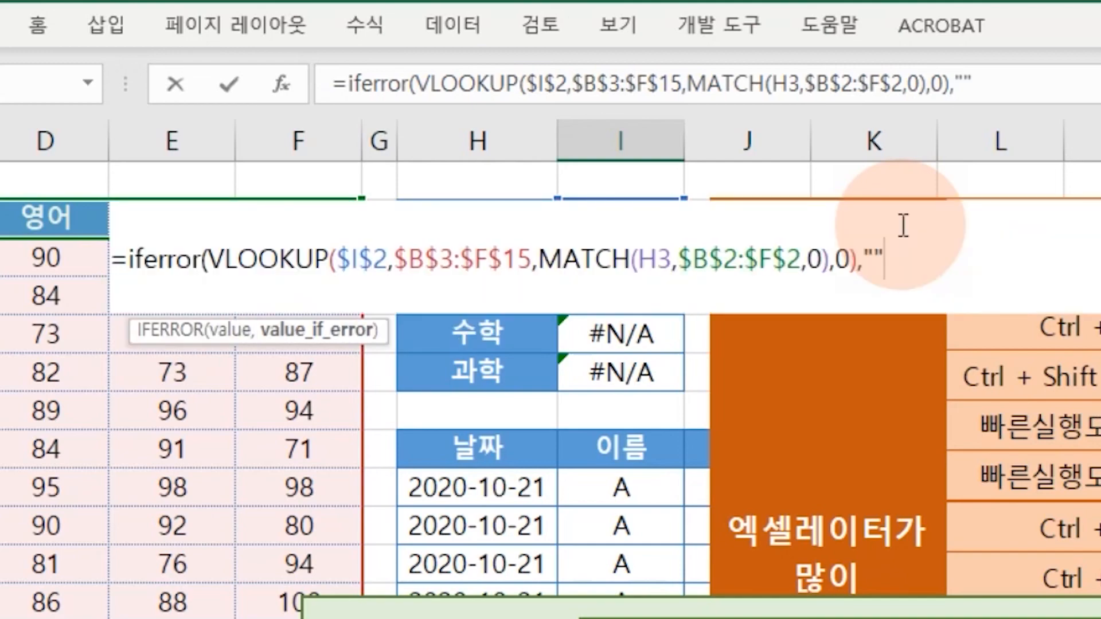
{"action": "type", "text": ")"}
{"action": "key", "text": "Return"}
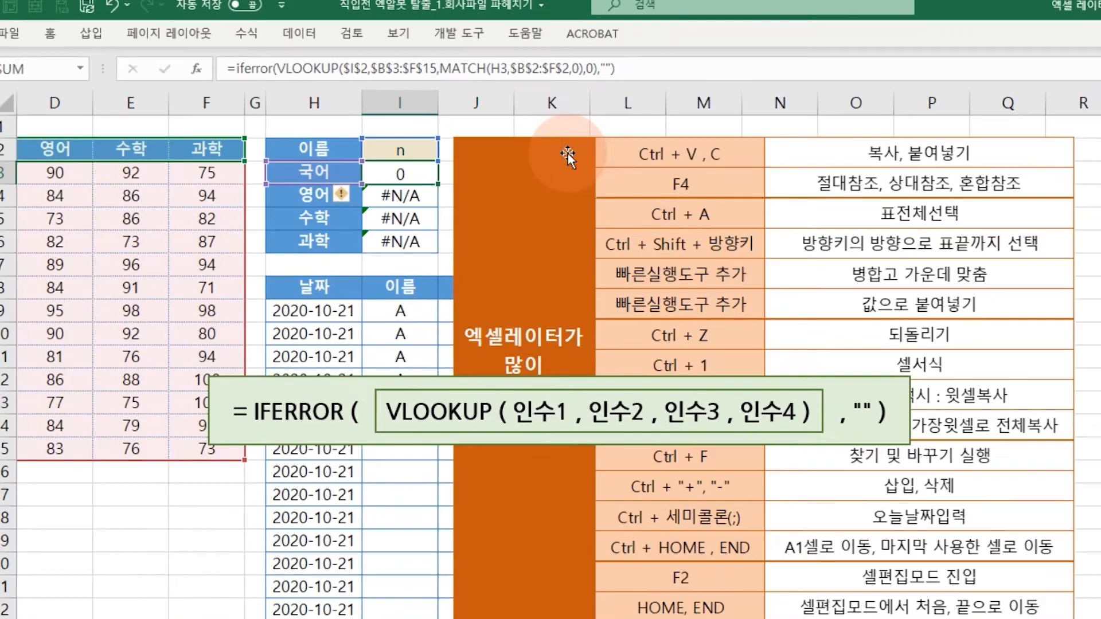
Step: Fill the IFERROR formula from I3 down through I6 and reselect I3
{"action": "left_click", "coordinate": [620, 257]}
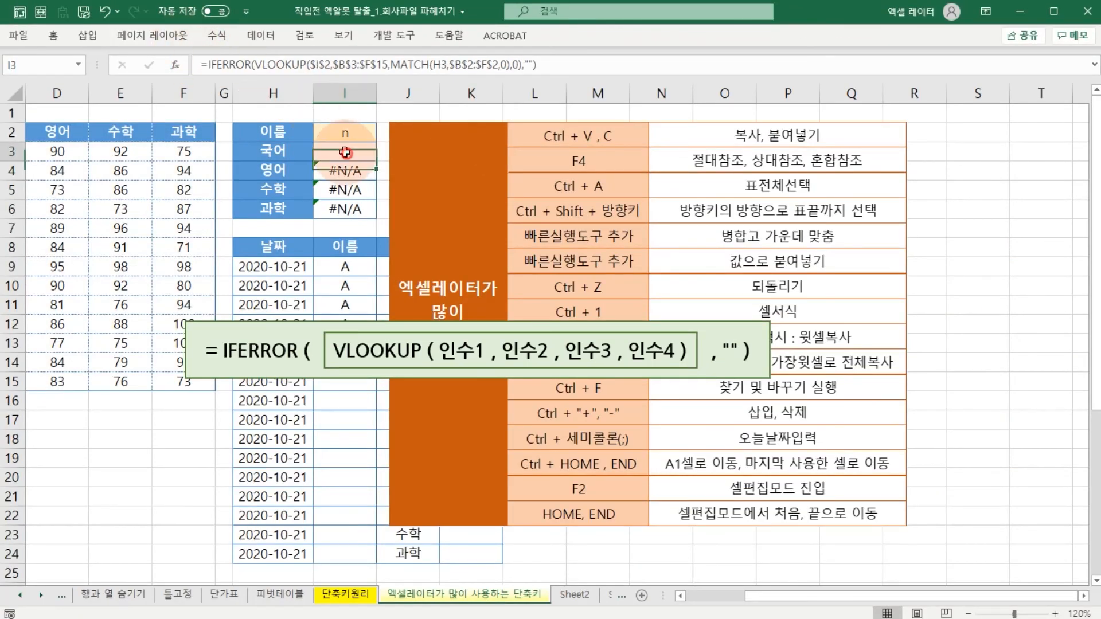
{"action": "double_click", "coordinate": [376, 161]}
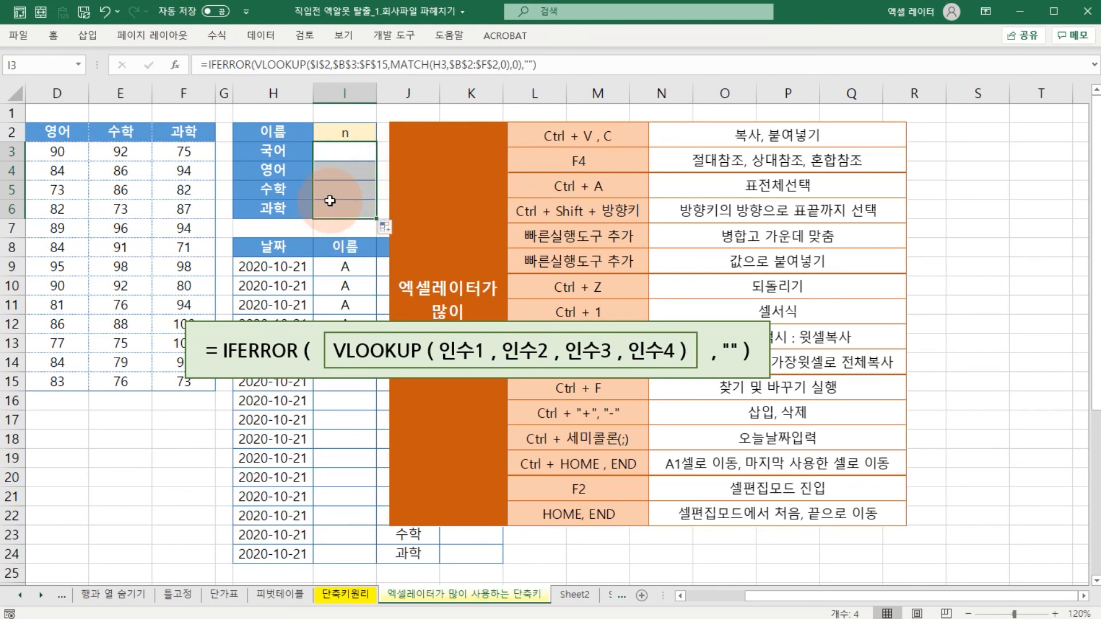
{"action": "left_click", "coordinate": [346, 156]}
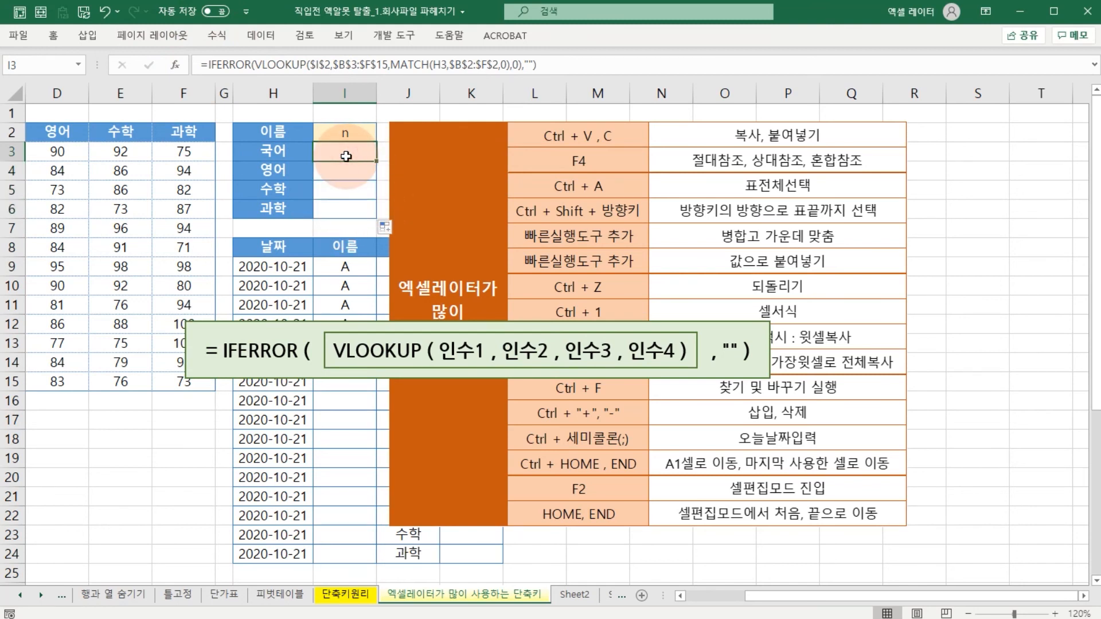